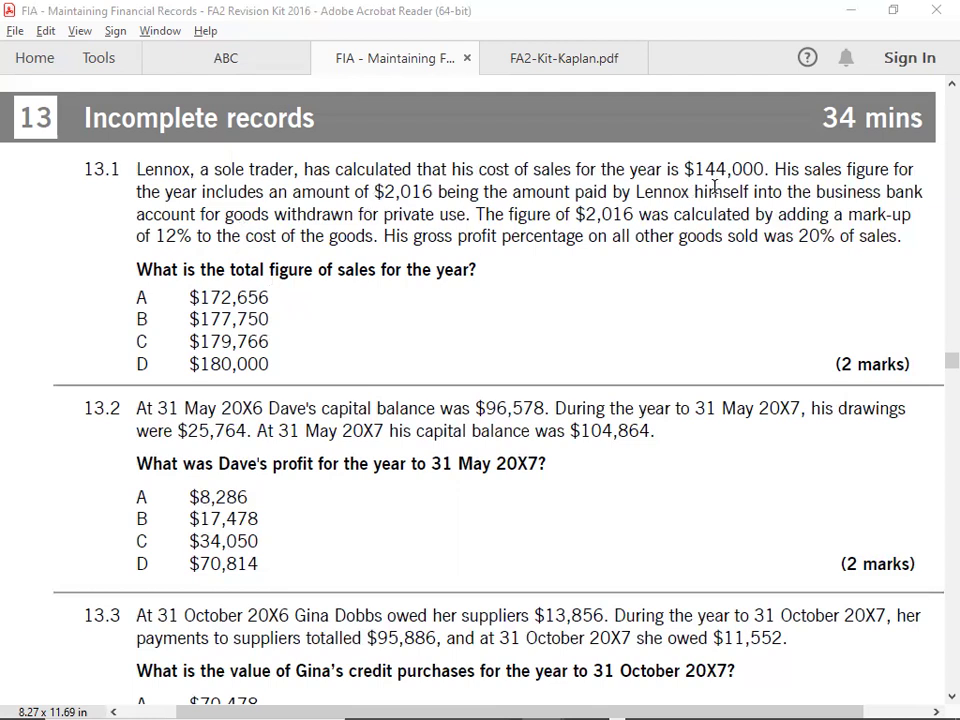
Step: Select question 13.1's passage on the $2,016 private-use goods, and switch to Excel to enter the label TOTAL COST OF SALES in B3452
drag(777, 169, 378, 236)
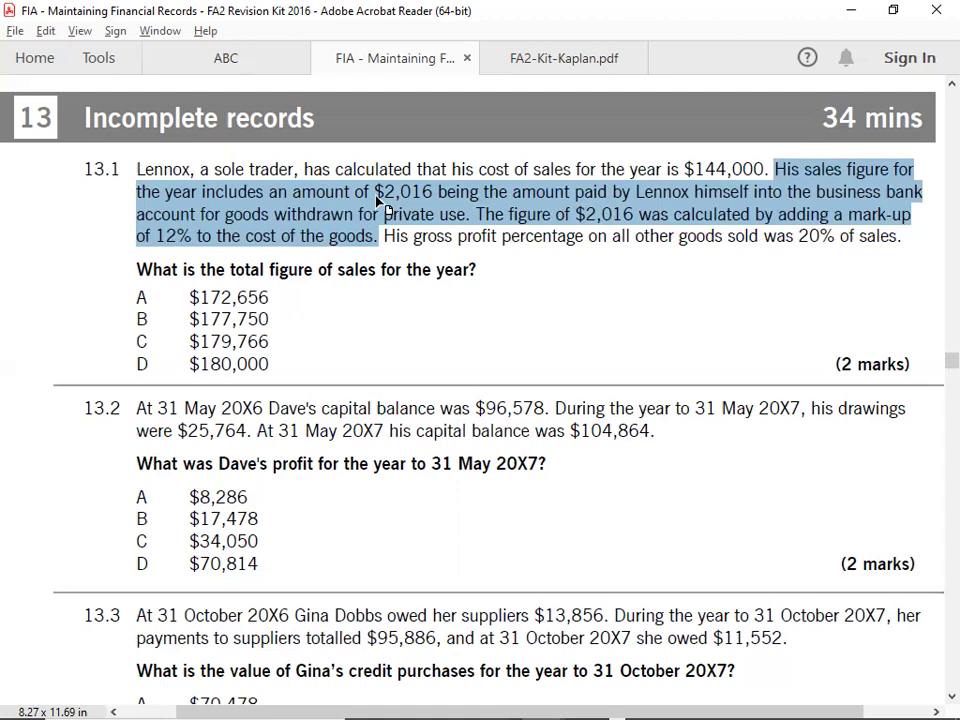
key(alt+Tab)
key(alt+Tab)
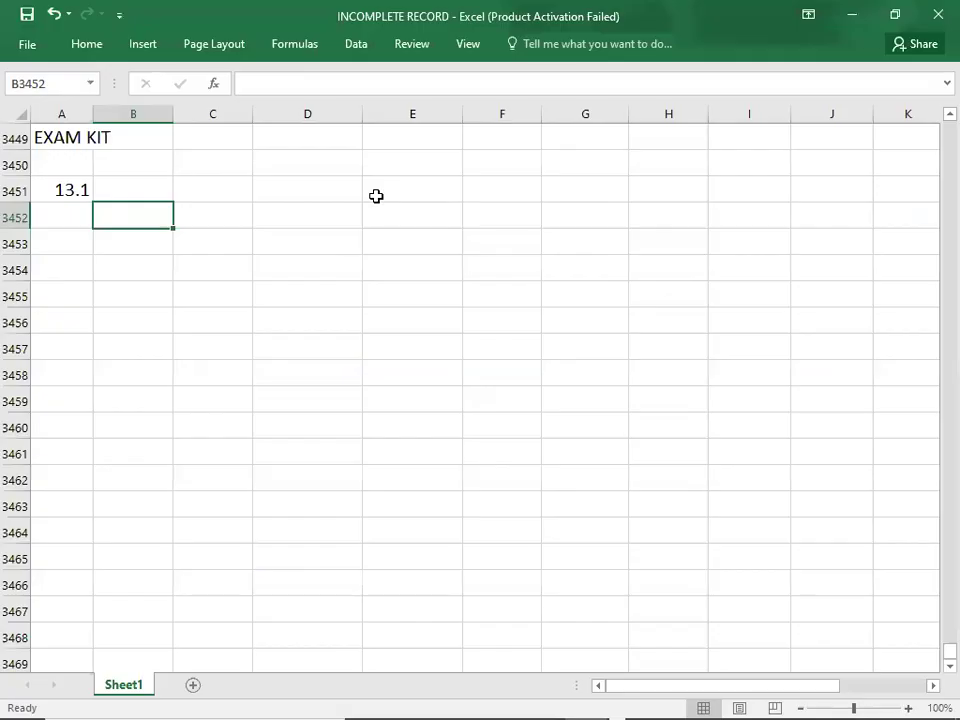
text(COST)
key(BackSpace)
key(BackSpace)
key(BackSpace)
key(BackSpace)
text(TOTAL COST OF )
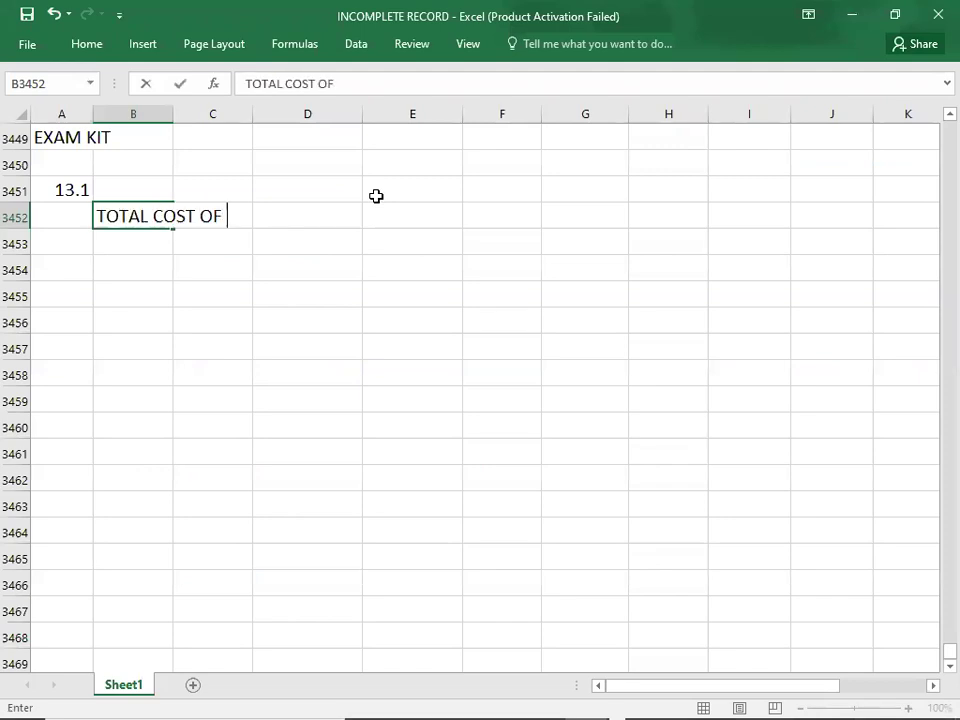
text(SALES)
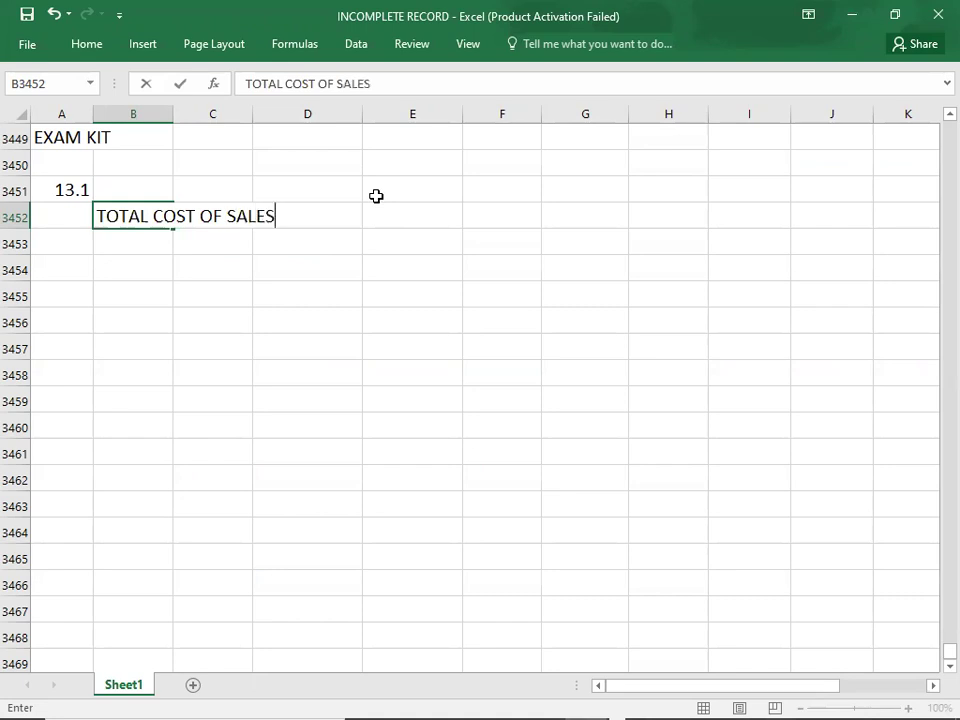
Step: Enter 144000 in cell F3452 as the total cost of sales
key(Right)
key(Right)
key(Right)
key(Right)
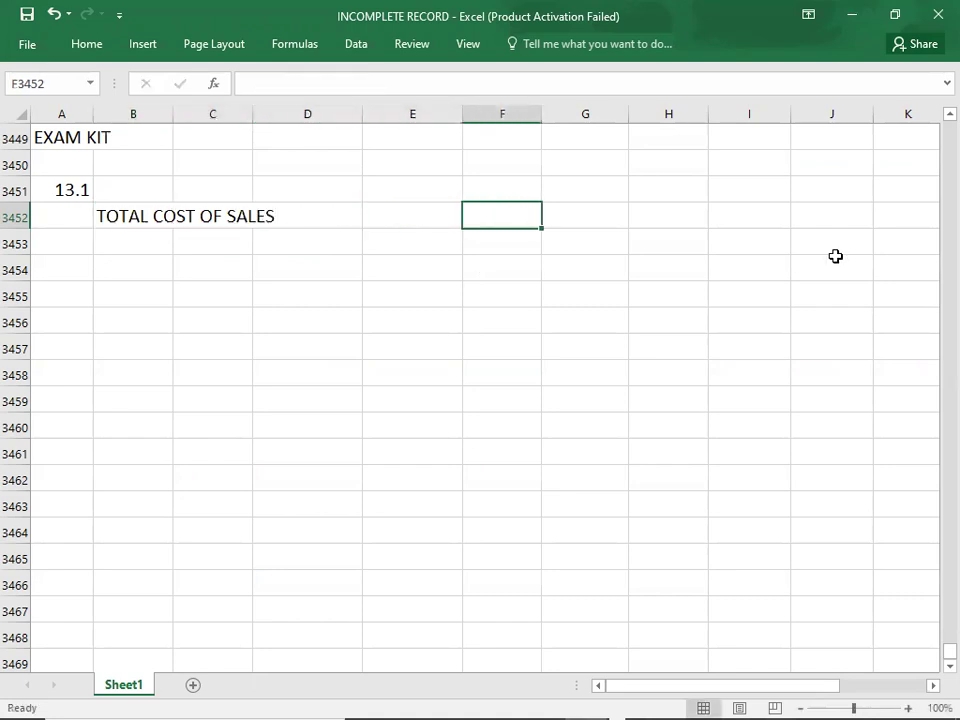
text(144000)
key(Return)
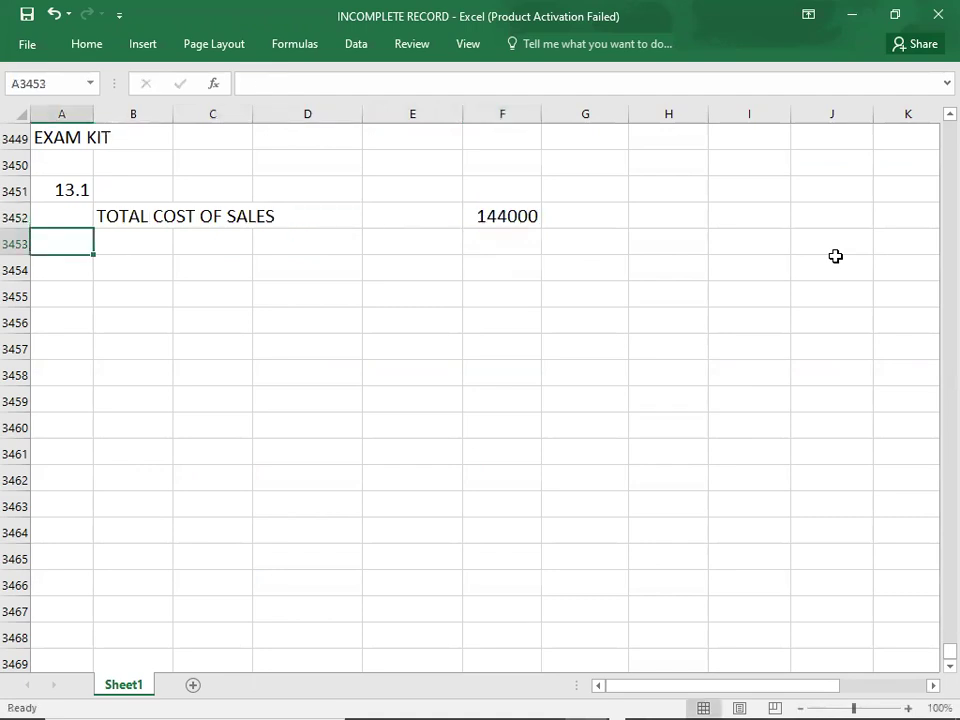
Step: Label cell B3453 as COST OF SALES TO HIMSELF
key(Right)
text(COST OF SALES TO HIMSELF)
key(Right)
key(Right)
key(Right)
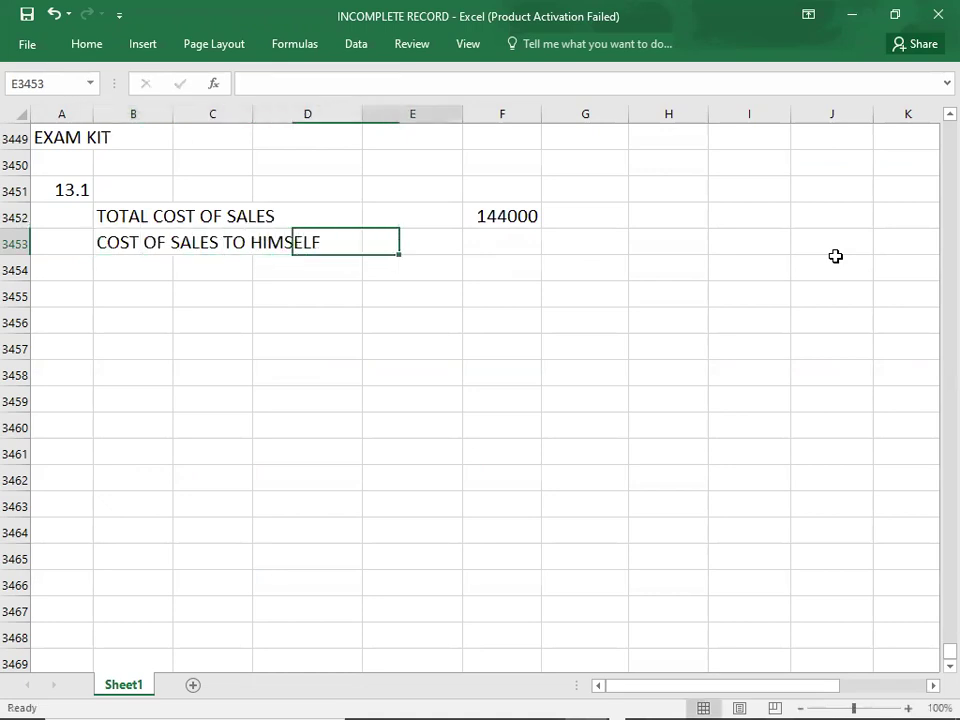
Step: Move the total cost of sales figure from F3452 to H3452
key(Up)
key(Right)
key(ctrl+c)
key(Right)
key(Right)
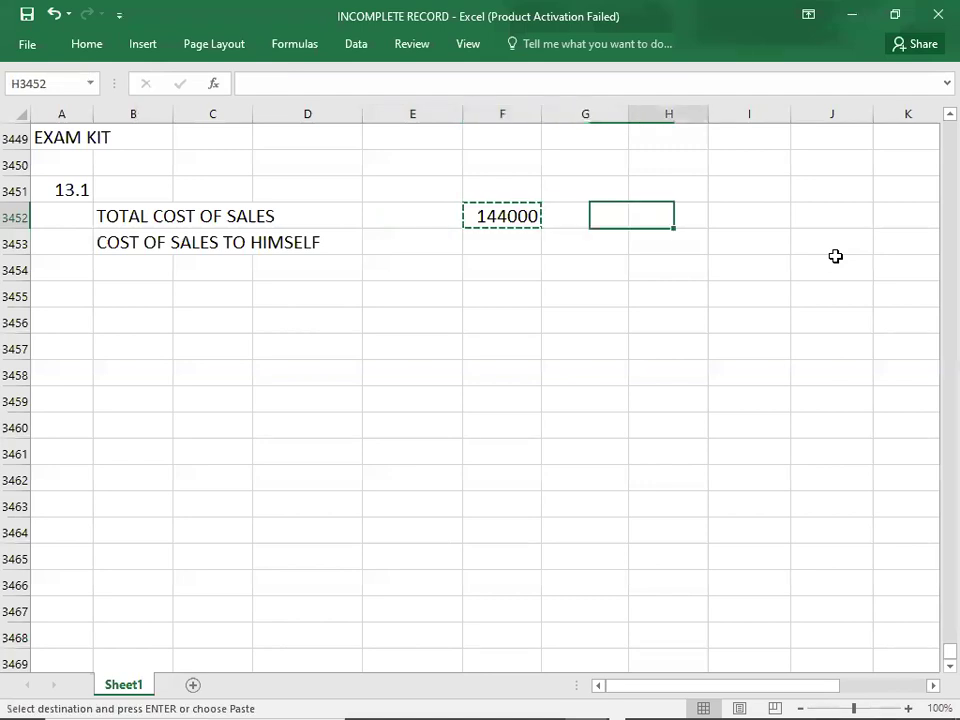
key(Return)
Step: Enter the working "2016*100/112 =" in E3453, checking the 12% mark-up in question 13.1 of the Acrobat Reader document
key(Left)
key(Left)
key(Left)
key(Down)
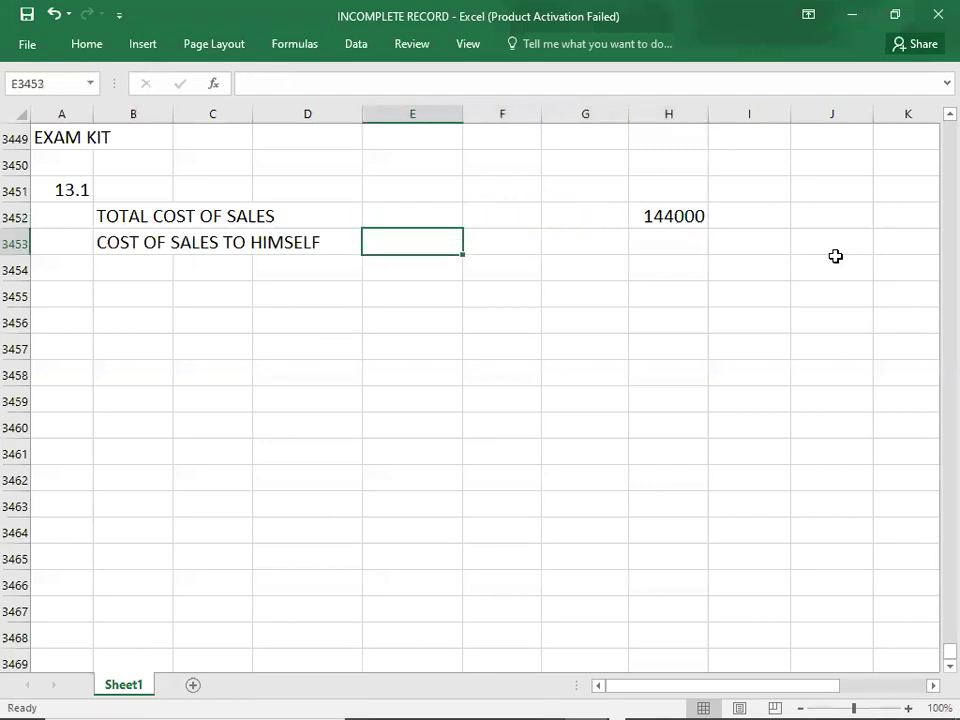
text(2016)
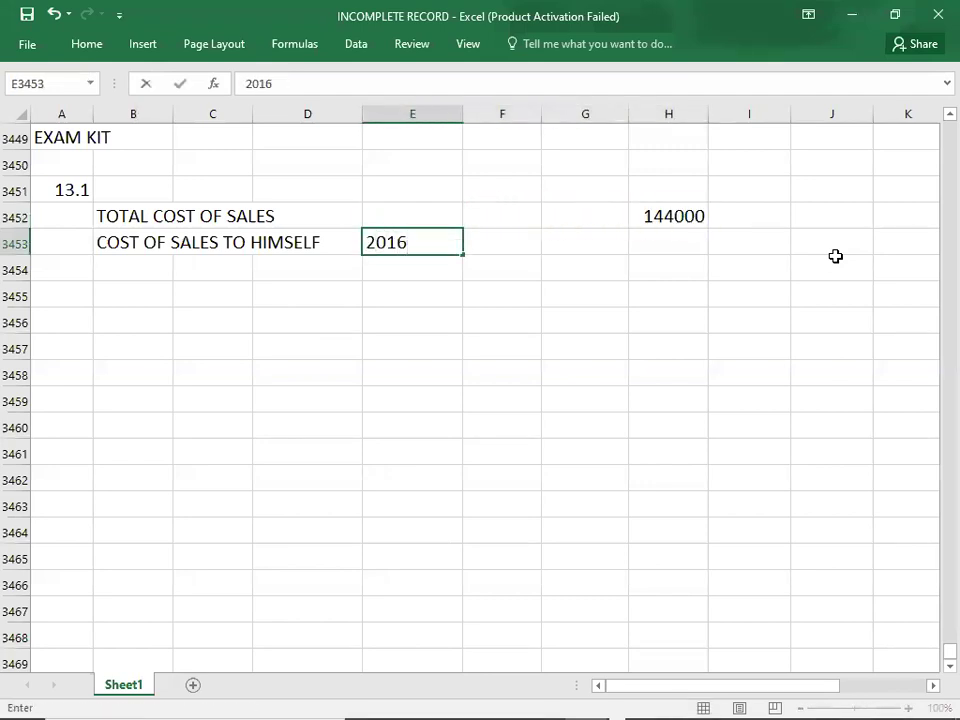
text(*)
key(alt+Tab)
click(131, 266)
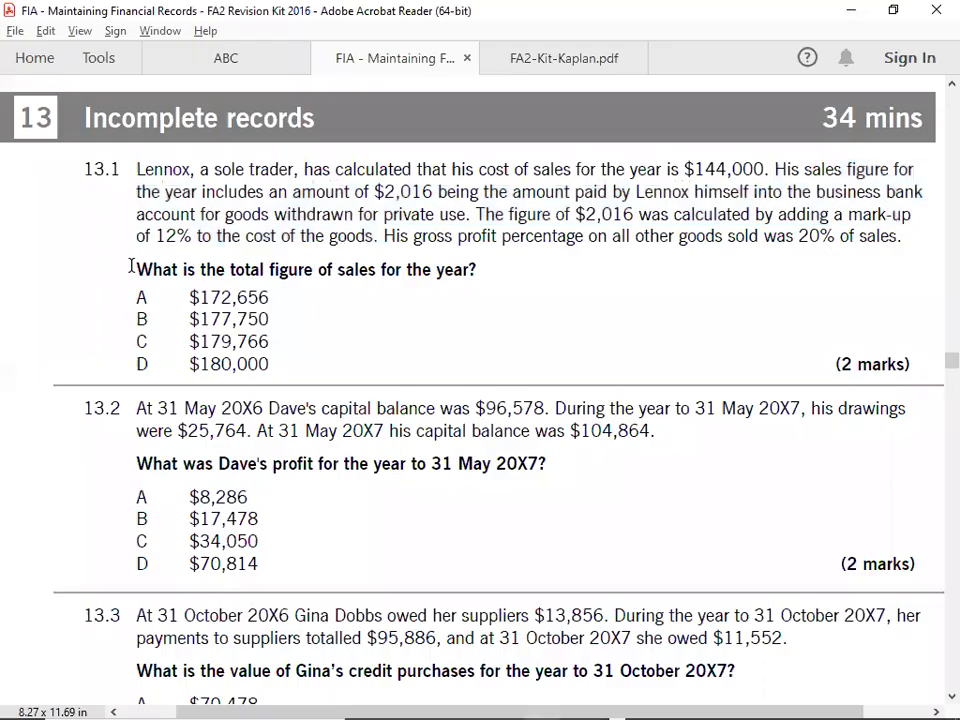
click(133, 169)
key(alt+Tab)
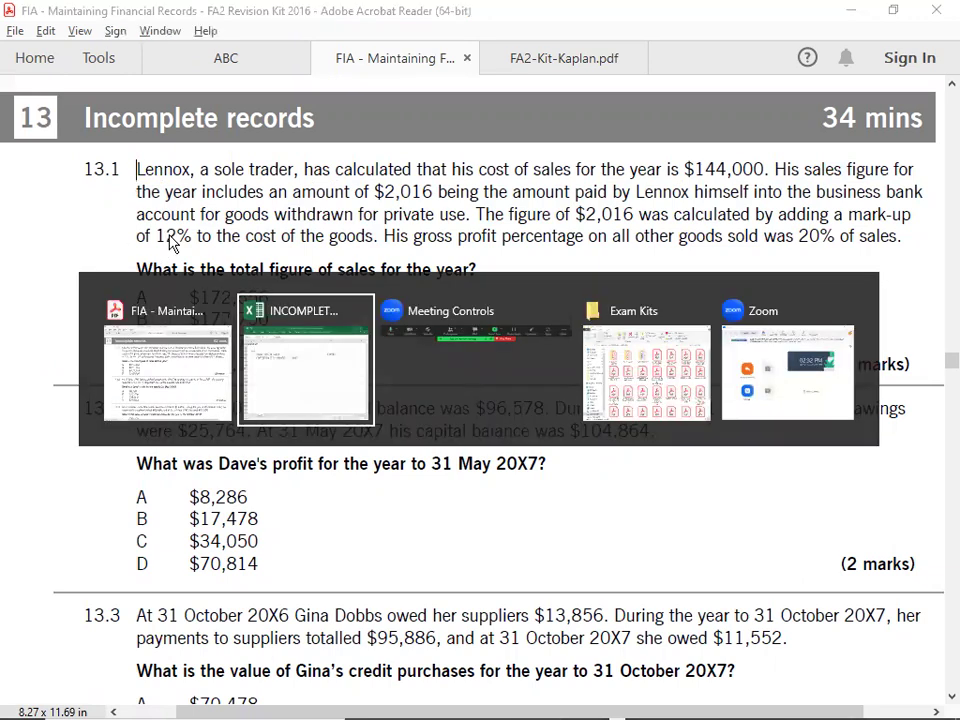
text(1)
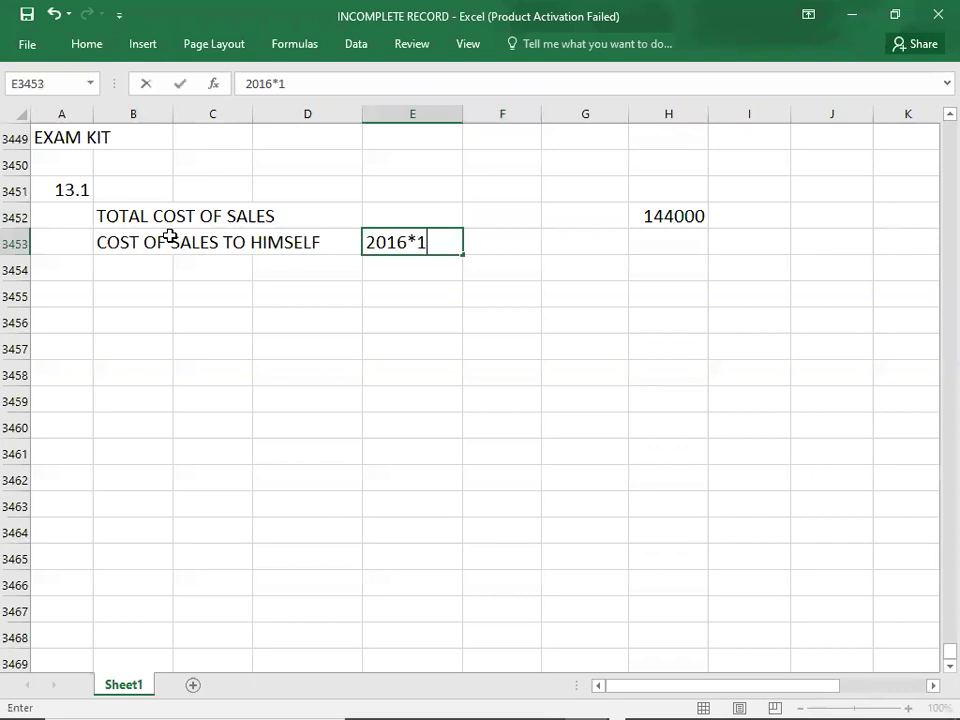
text(00/112 =)
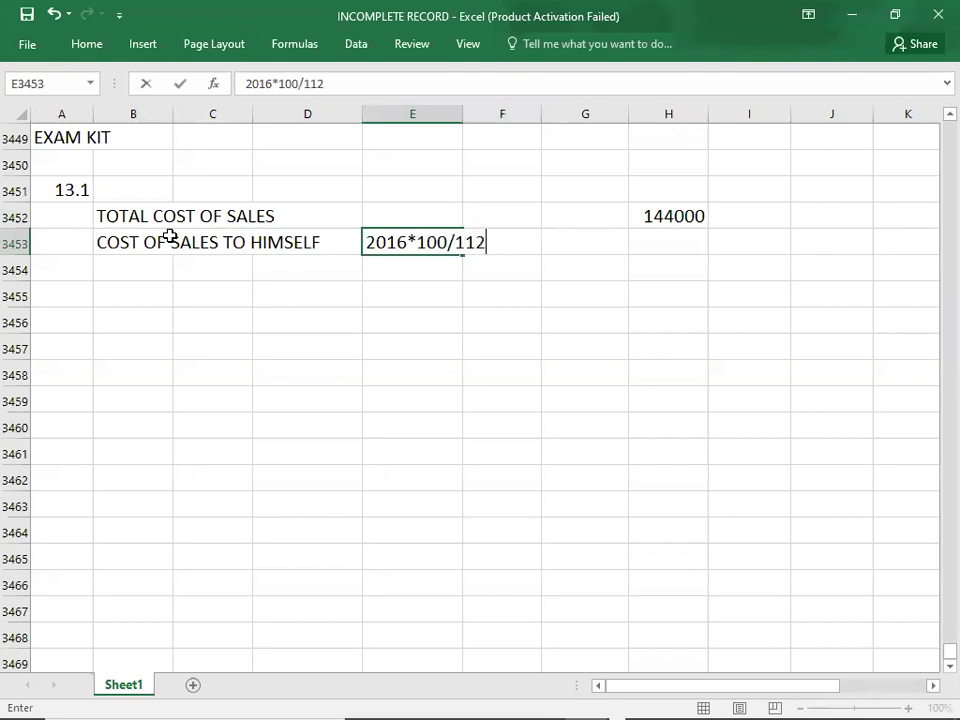
Step: Enter -1800 in H3453 as the deduction for the cost of sales to himself
key(Right)
key(Right)
key(Right)
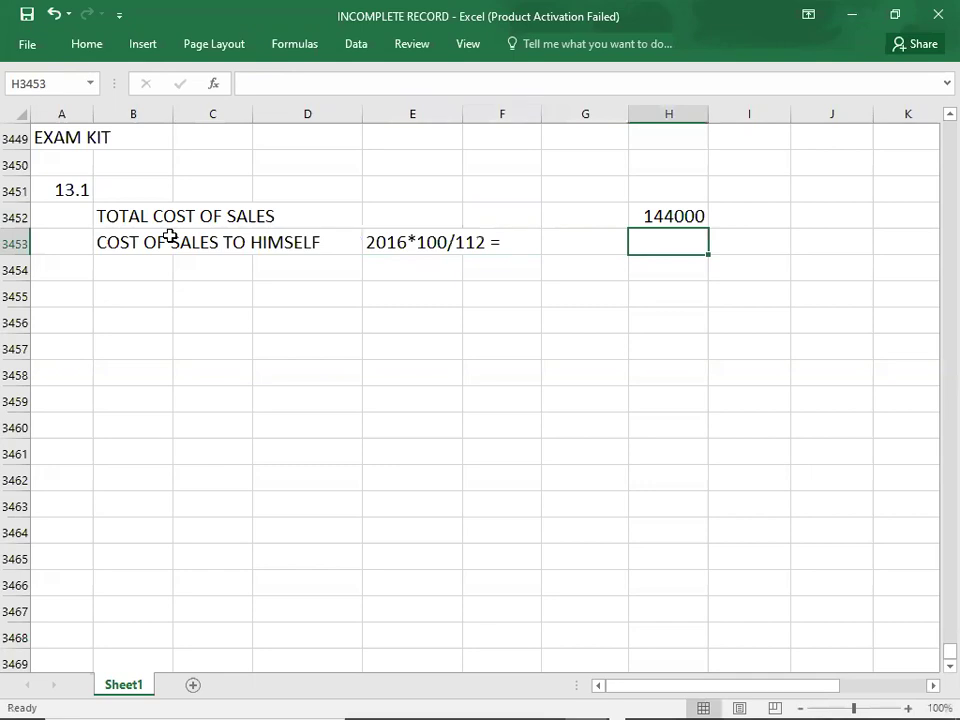
text(-)
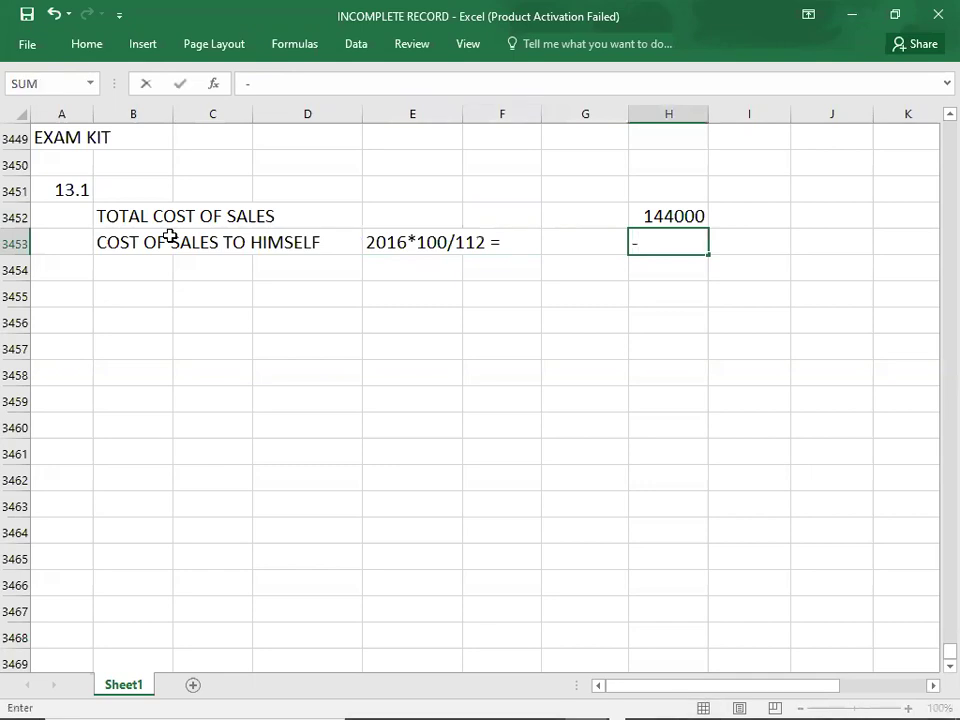
text(1800)
key(Return)
Step: Check the sum of H3452:H3453 and enter 142200 in H3454
key(Right)
key(Right)
key(Right)
key(Up)
key(Up)
key(shift+Down)
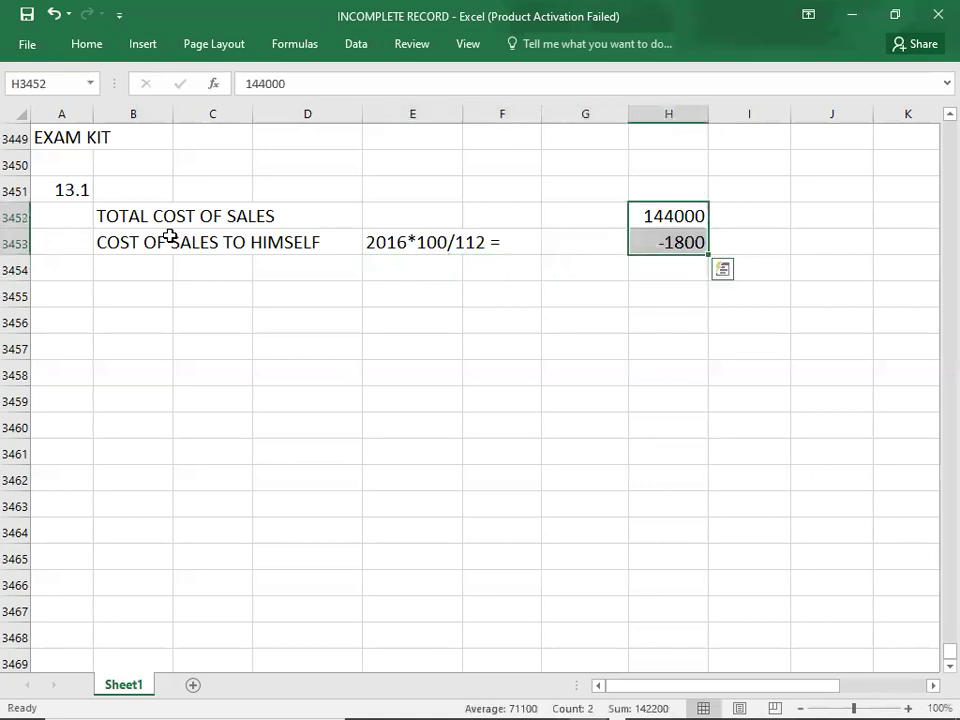
key(Return)
key(Down)
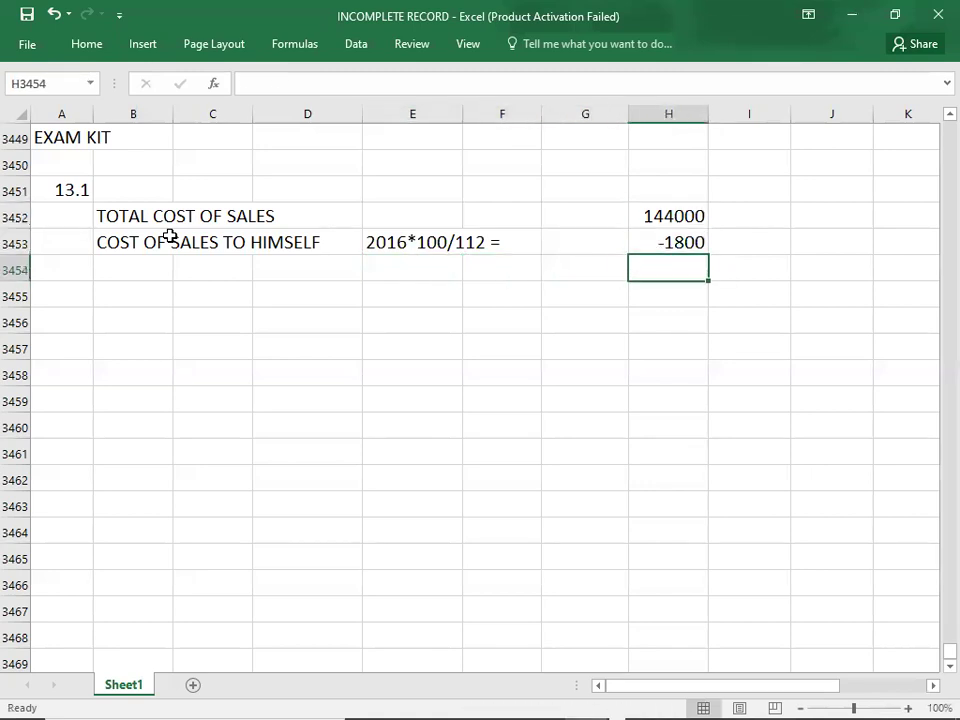
text(1420)
key(Return)
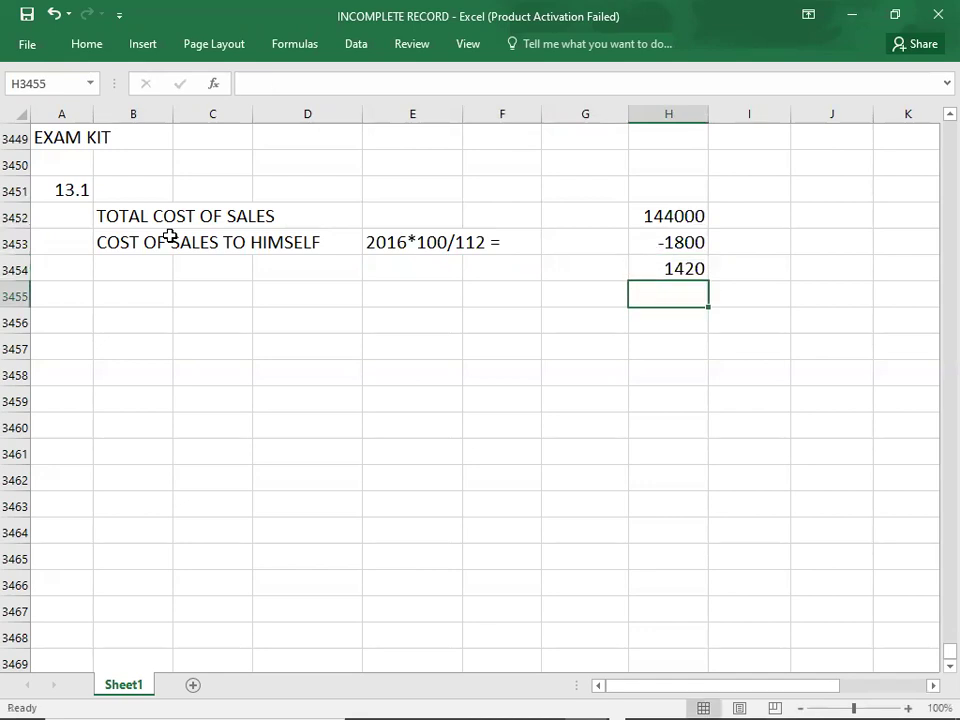
key(Up)
text(142200)
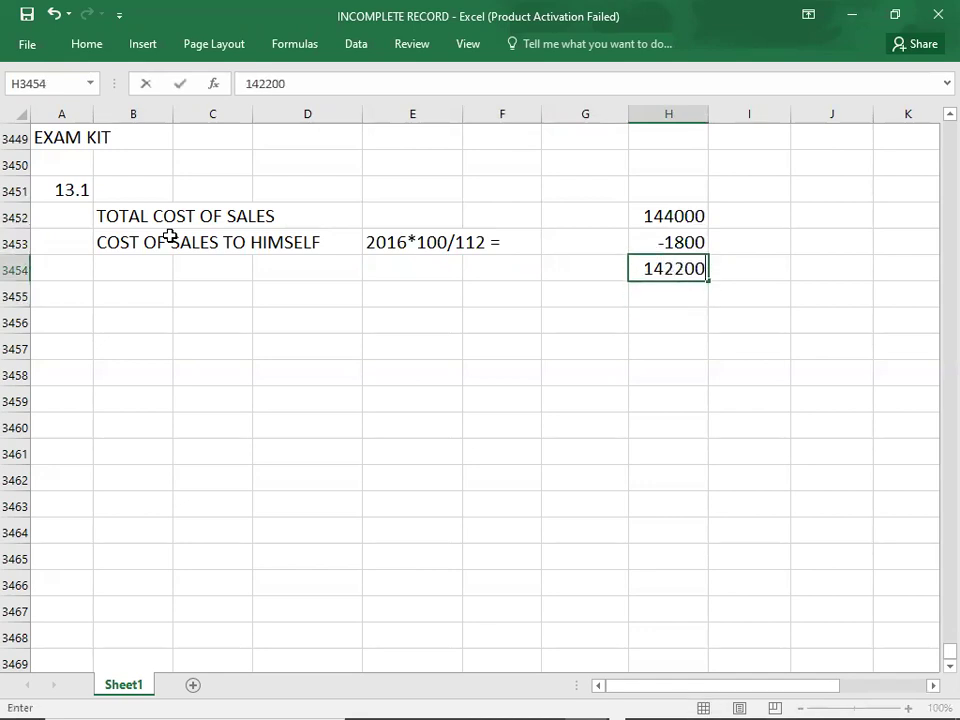
Step: Label cell B3454 as COST OF SALES TO CUSTOMERS
key(Left)
key(Left)
key(Left)
key(Left)
key(Left)
key(Left)
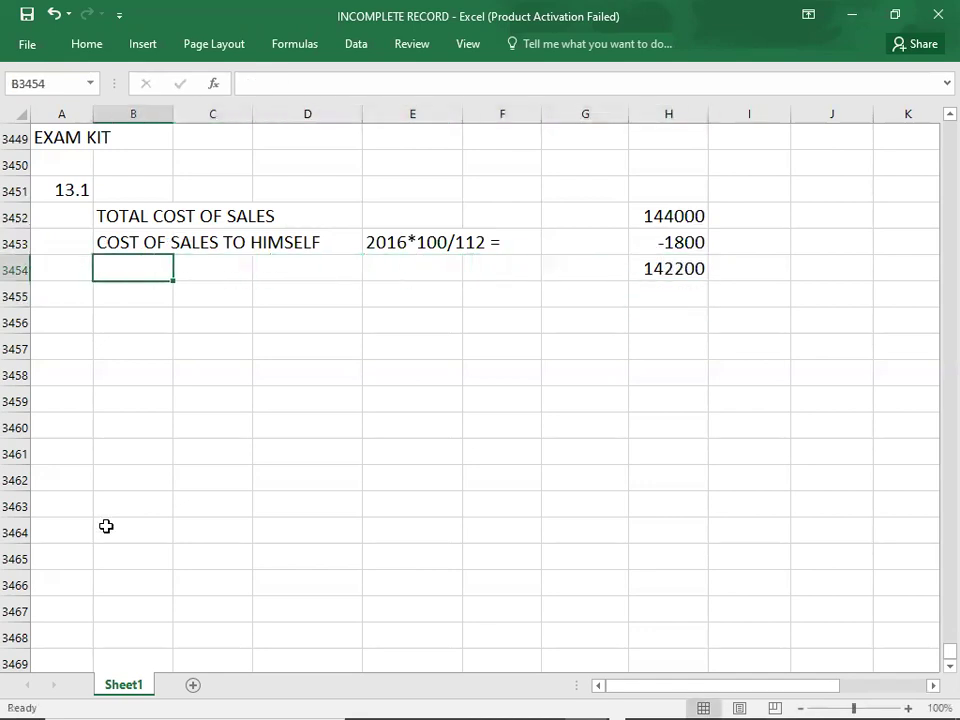
text(COST OF )
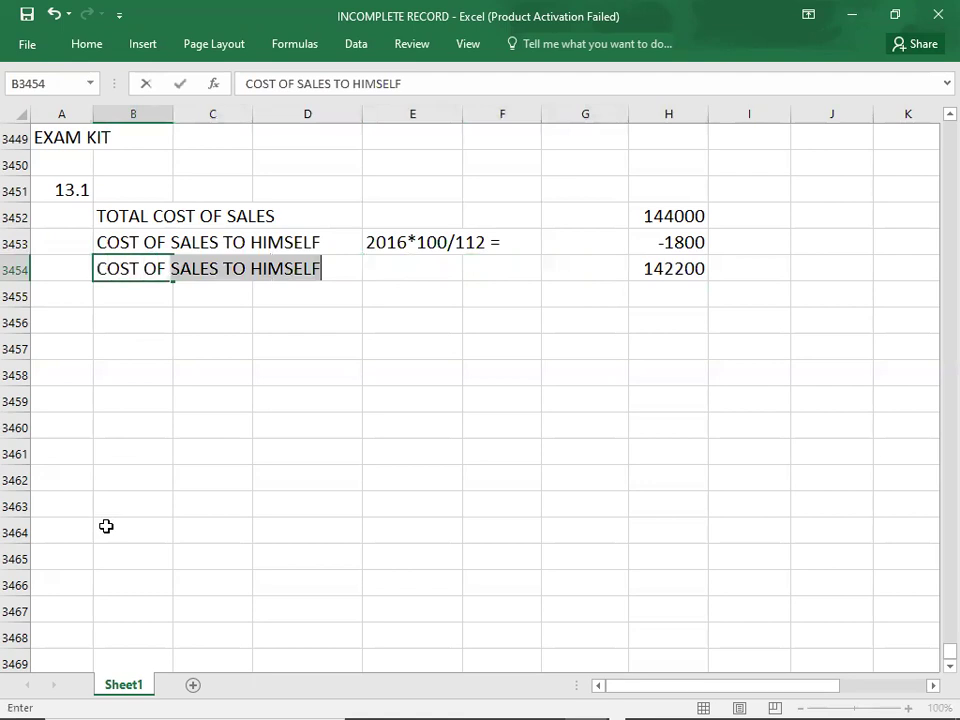
text(SALES )
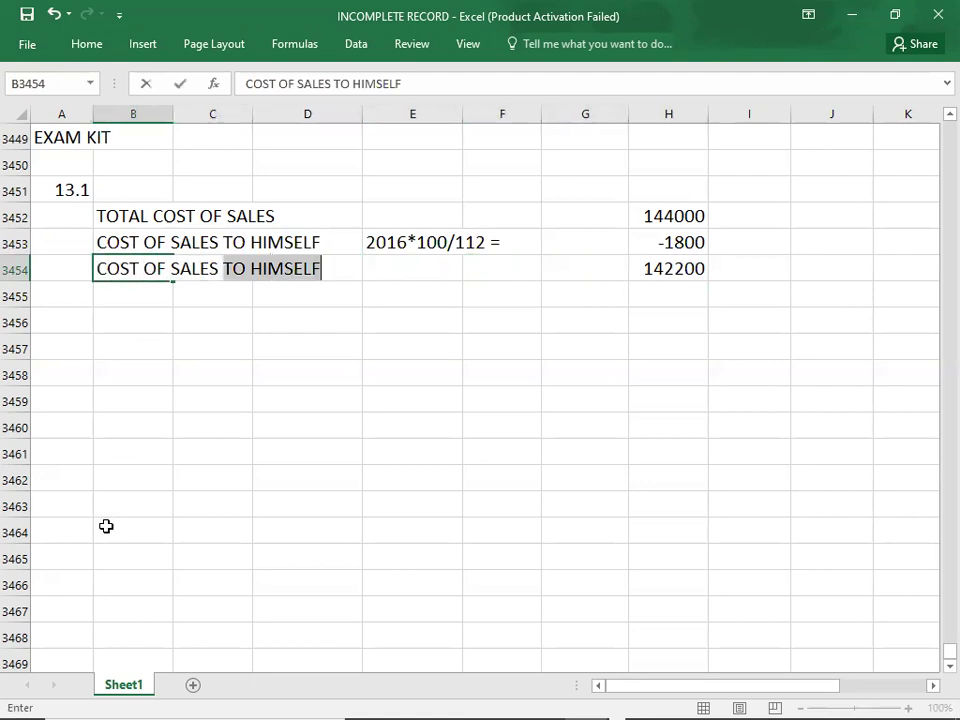
text(TO CUSTOMERS)
key(Return)
Step: Enter the label SALES TO CUSTOMERS in cell B3457
key(Return)
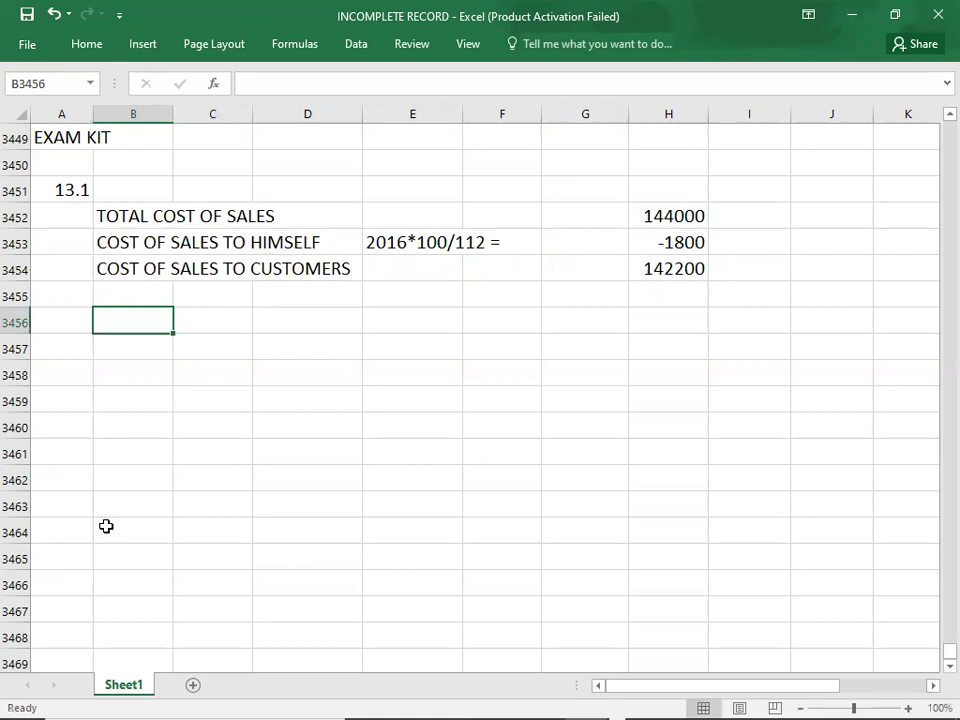
key(Return)
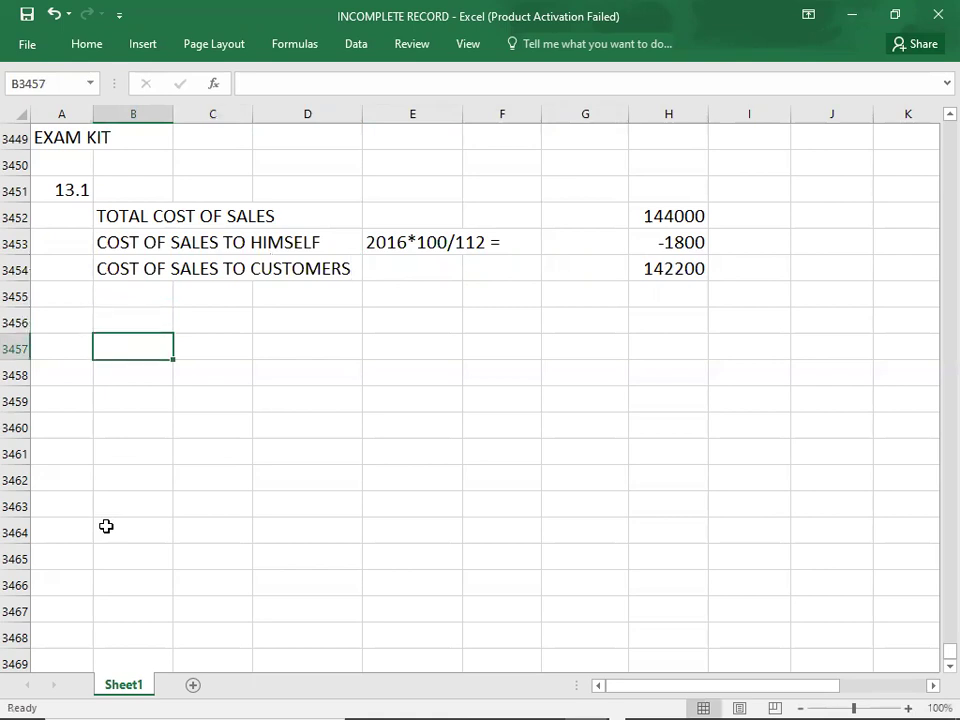
text(SA)
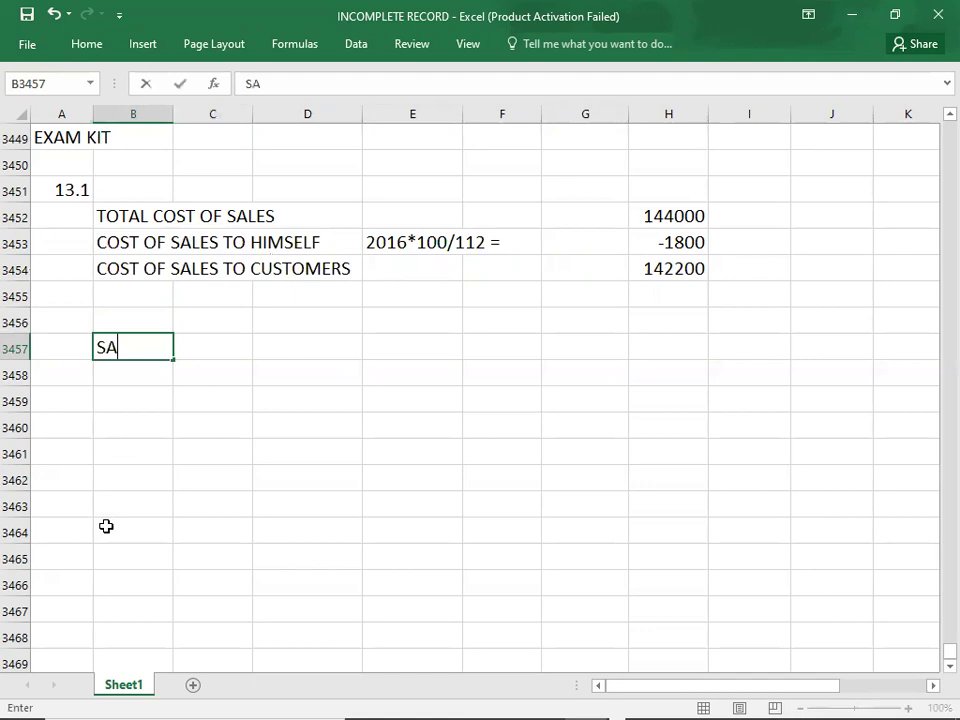
text(LES TO C)
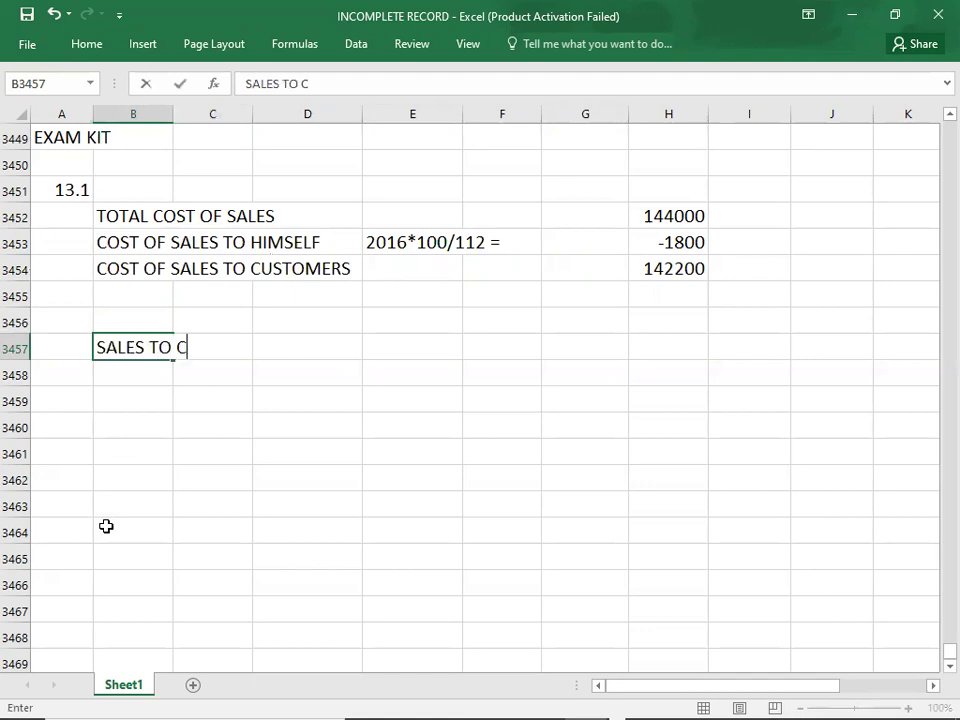
text(USTOMERS)
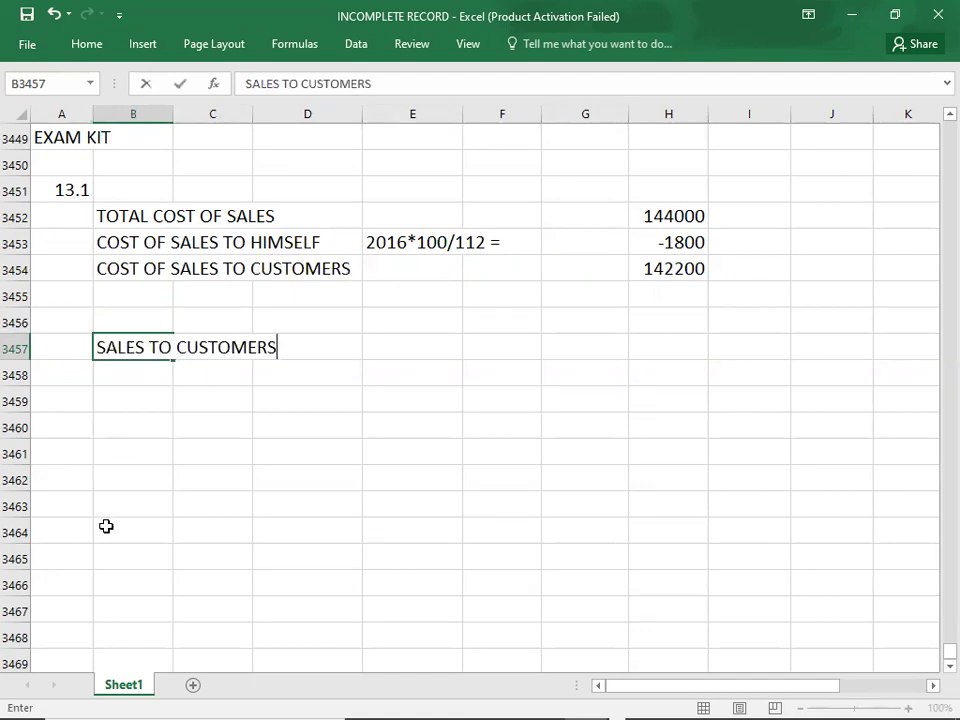
Step: Enter the working "142200**100/80 =" in E3457, checking the 20% gross profit percentage in question 13.1 of the Acrobat Reader document
key(Tab)
key(Tab)
key(Tab)
text(14)
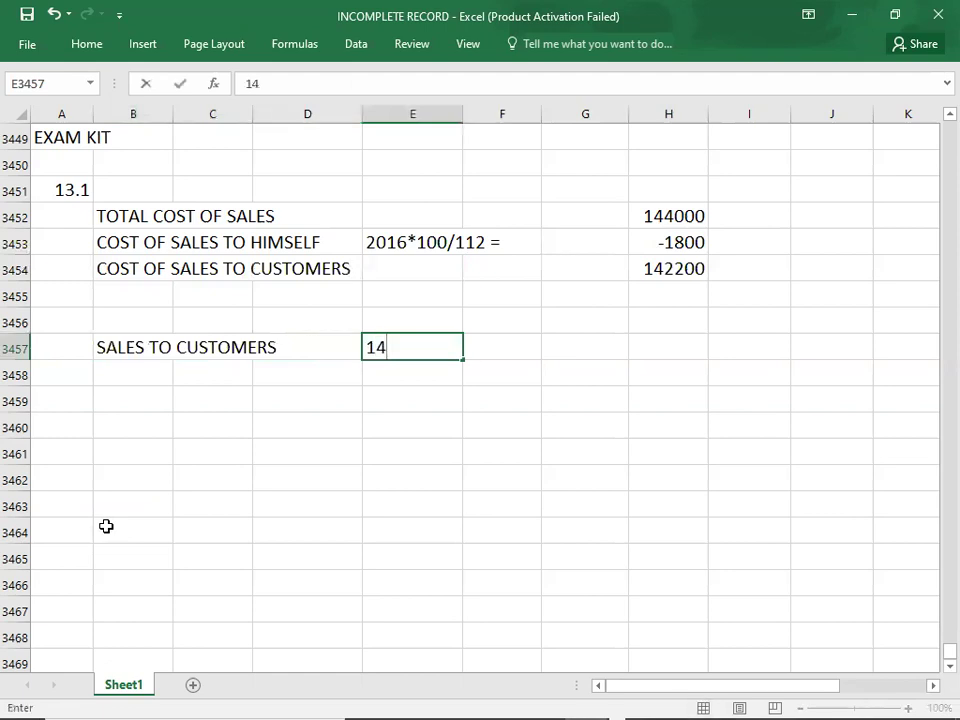
text(2200*)
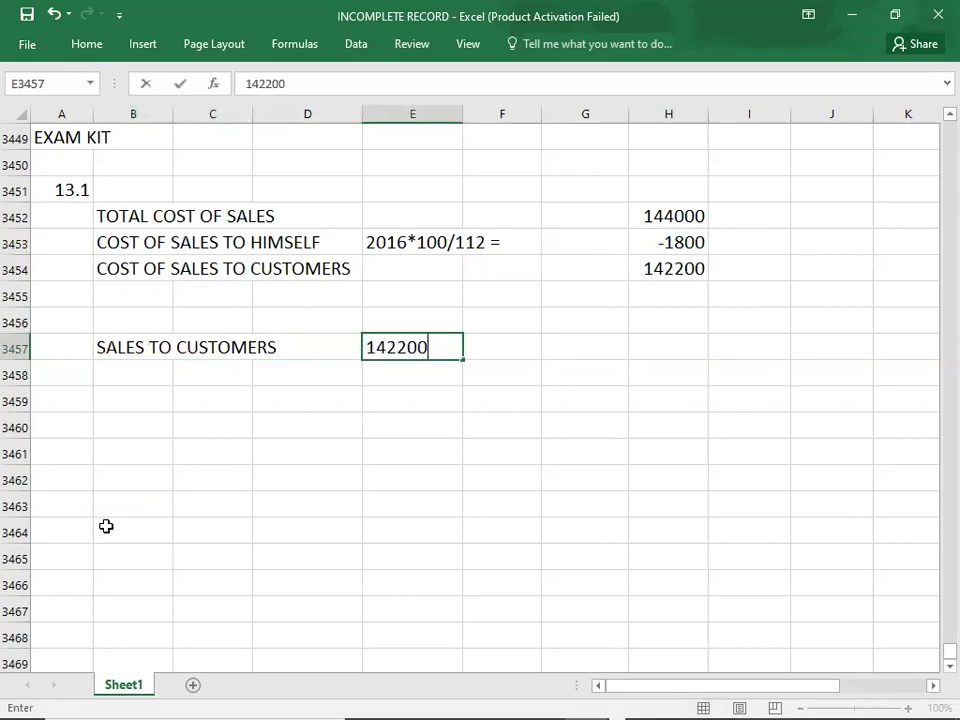
key(alt+Tab)
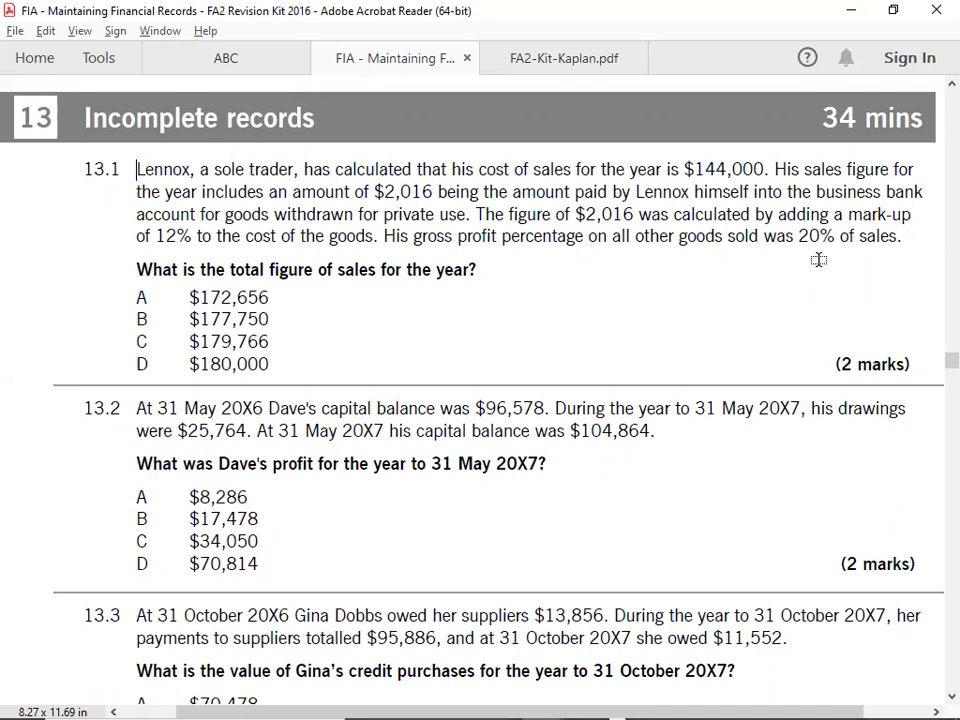
key(alt+Tab)
text(*100)
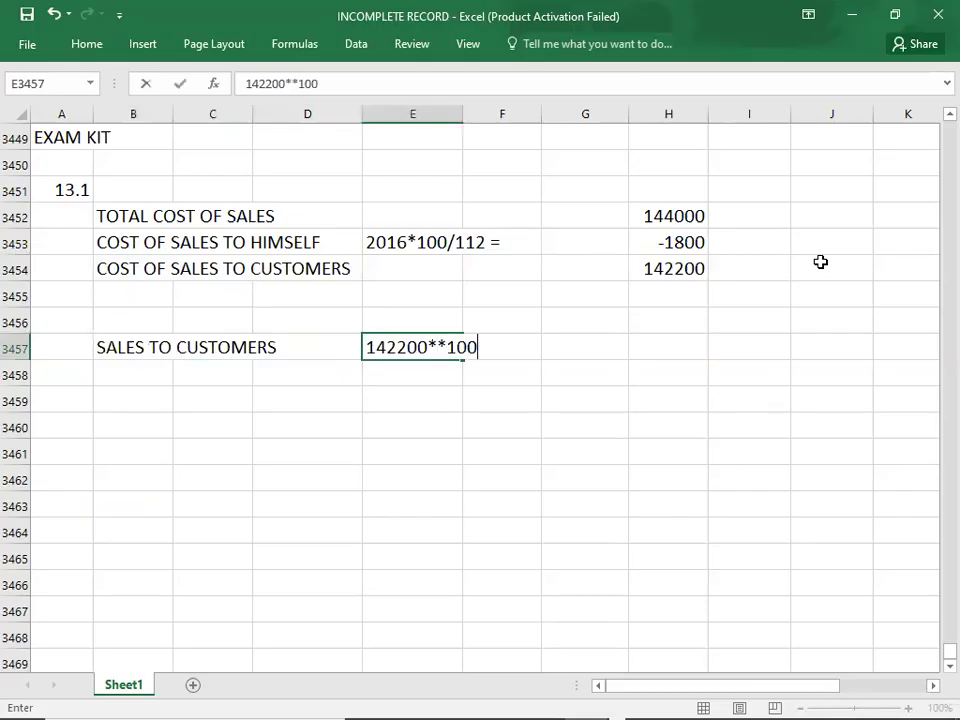
text(/80 =)
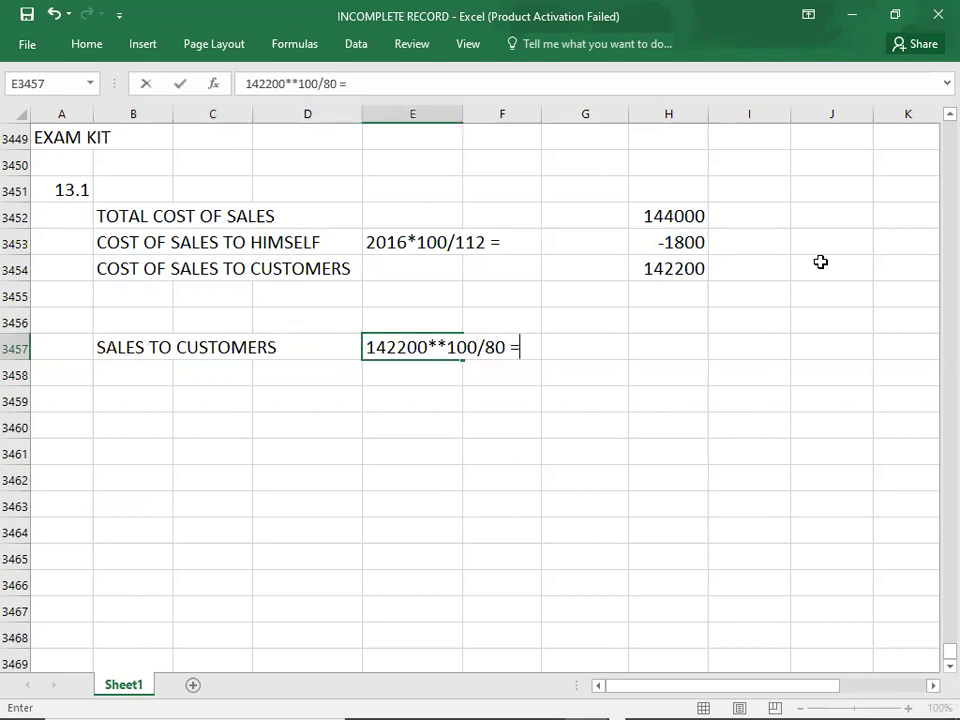
Step: Enter 177750 in H3457 as the sales to customers
key(Tab)
key(Tab)
key(Tab)
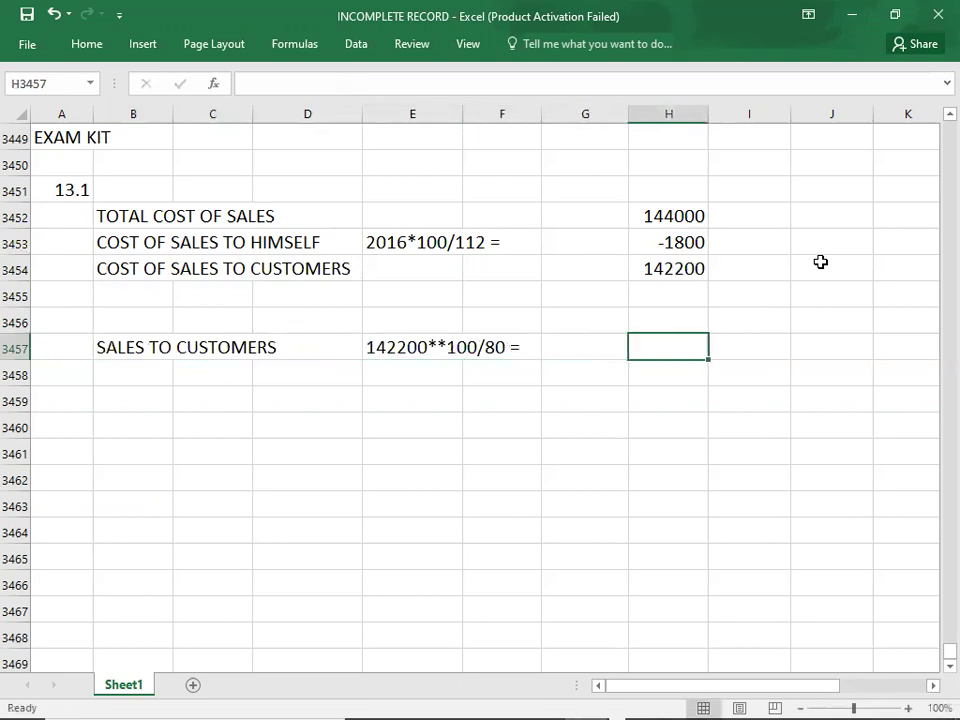
text(177750)
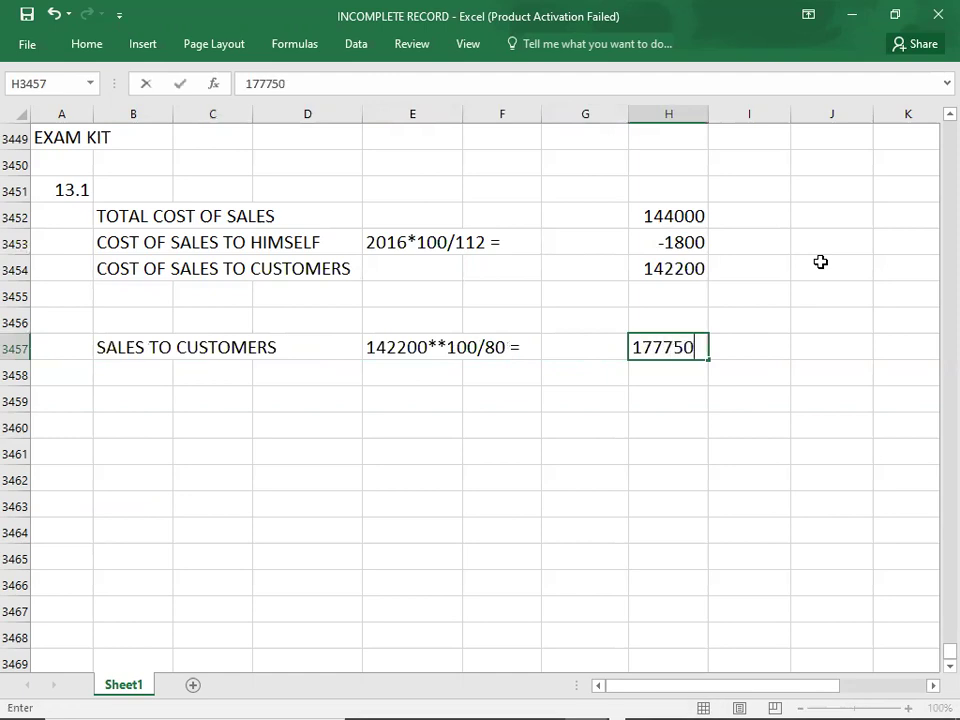
Step: Add a SALES TO HIMSELF line in B3458 with the amount 2016 in H3458
key(Return)
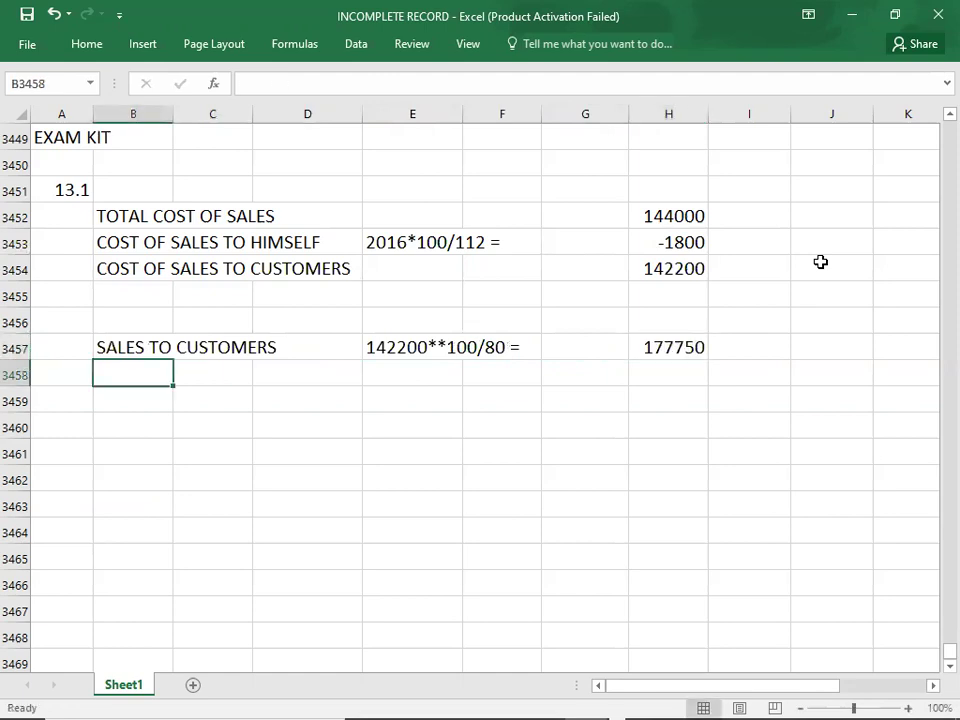
text(SALES TO )
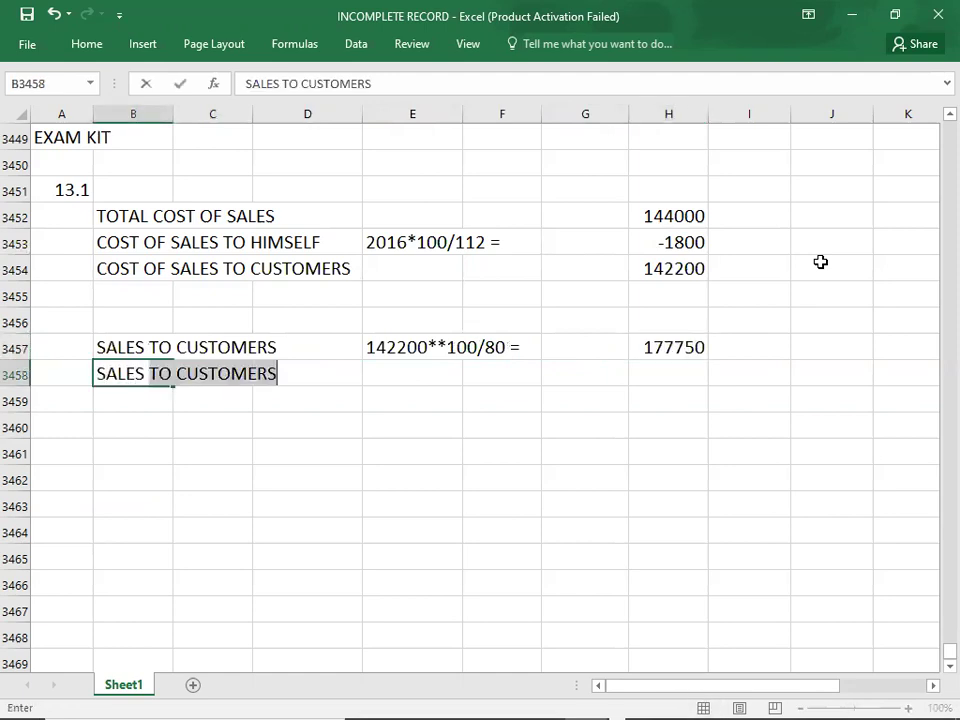
text(HIMSELF)
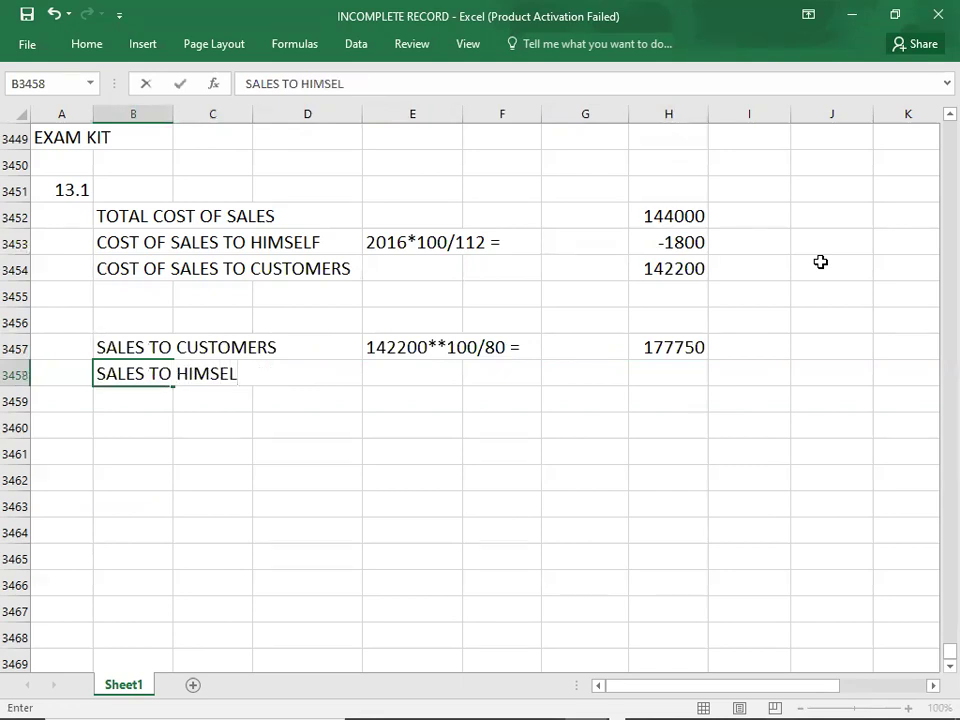
key(Right)
key(Right)
key(Right)
key(Right)
key(Right)
key(Right)
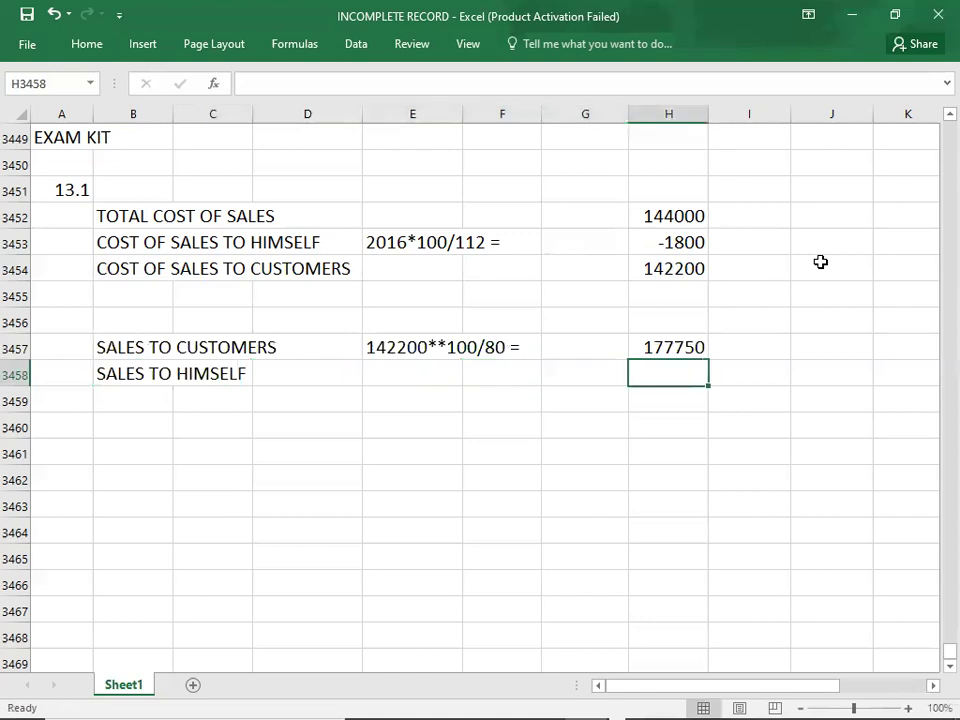
text(2016)
key(Return)
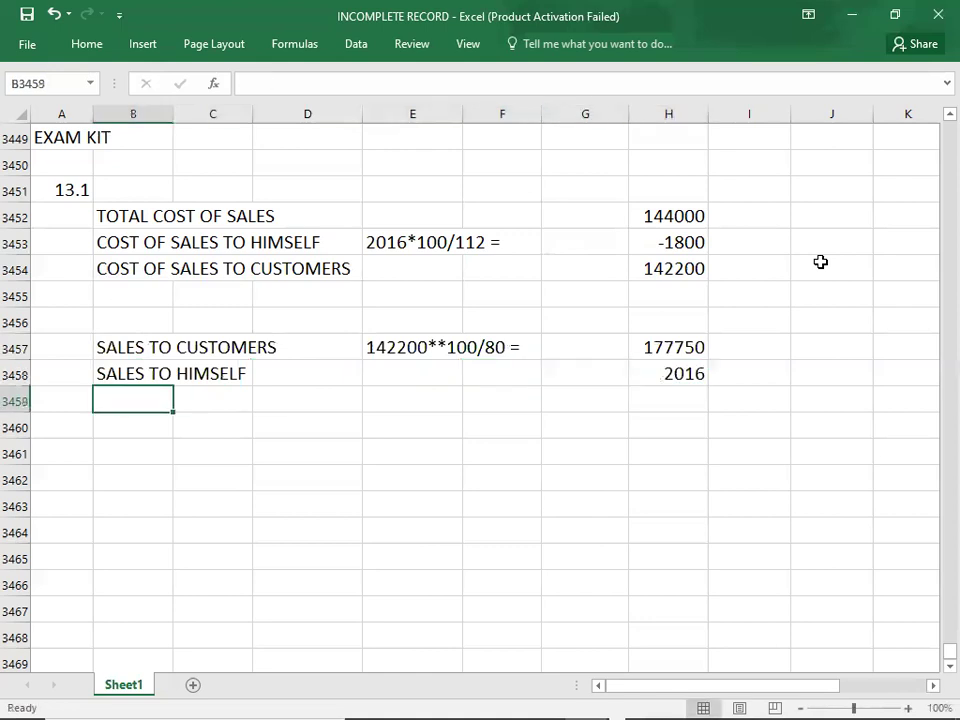
Step: Add a TOTAL SALES line in B3459 with the amount 179766 in H3459
text(TOTAL SALE)
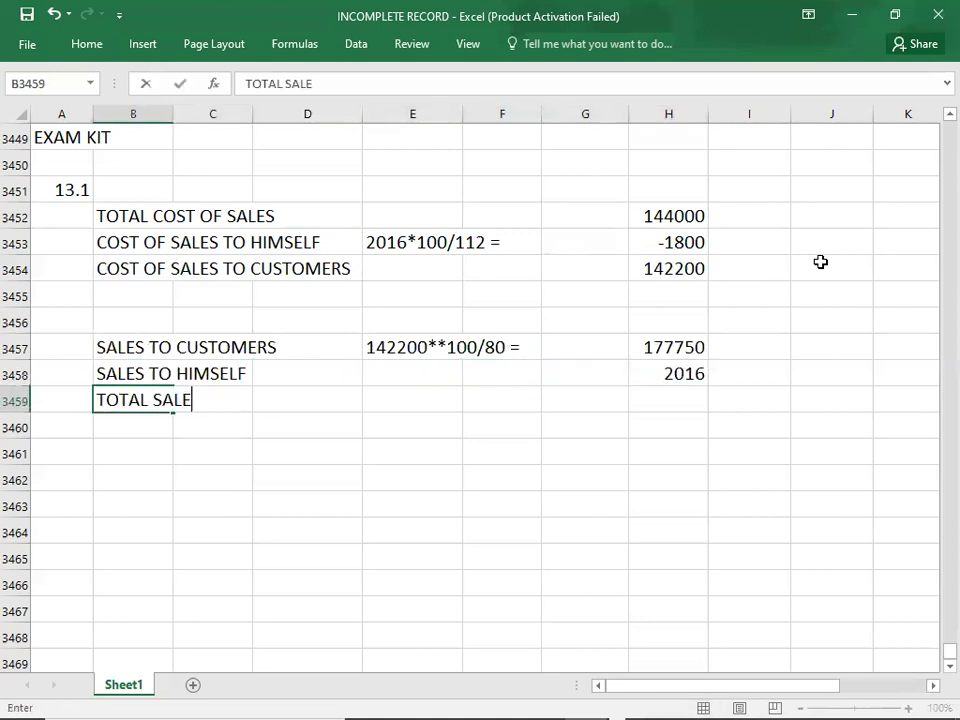
text(S)
key(Right)
key(Right)
key(Right)
key(Right)
key(Right)
key(Right)
key(Up)
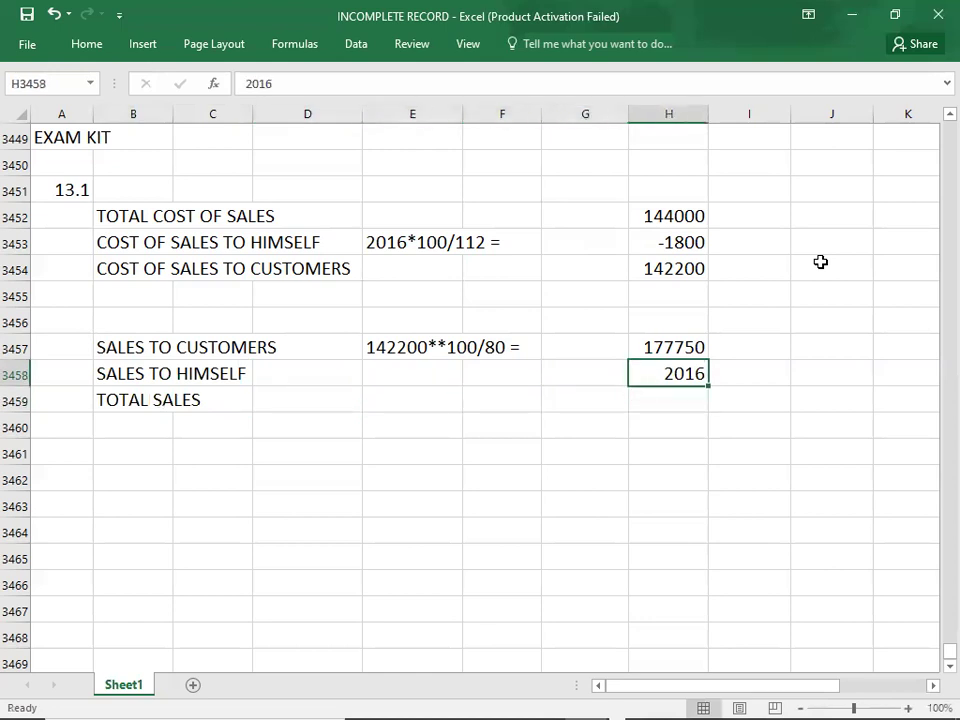
key(shift+Up)
key(Down)
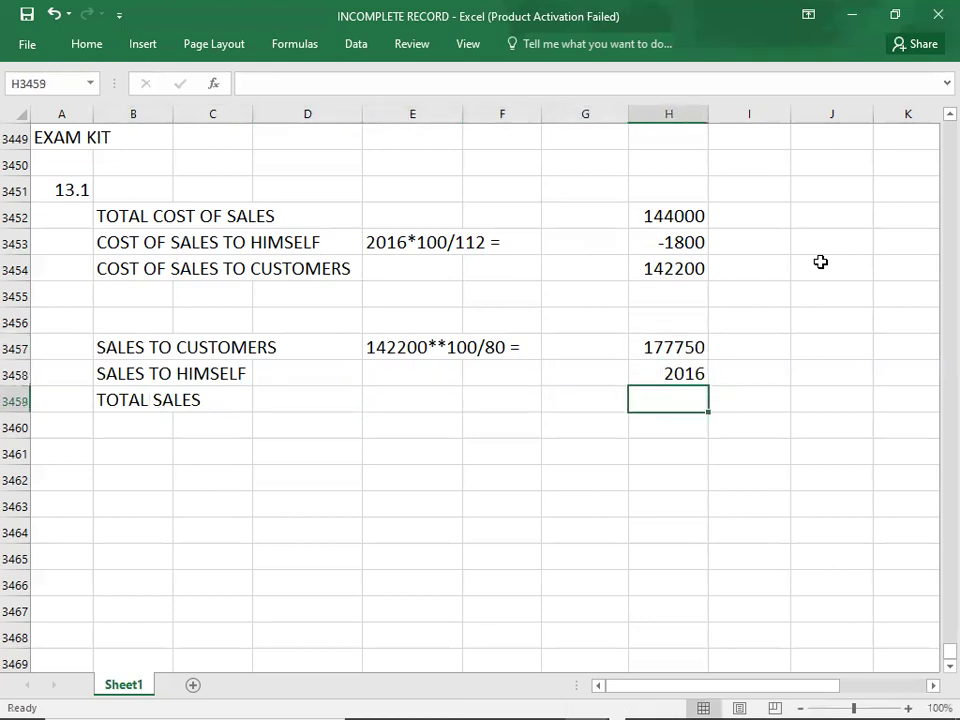
text(179766)
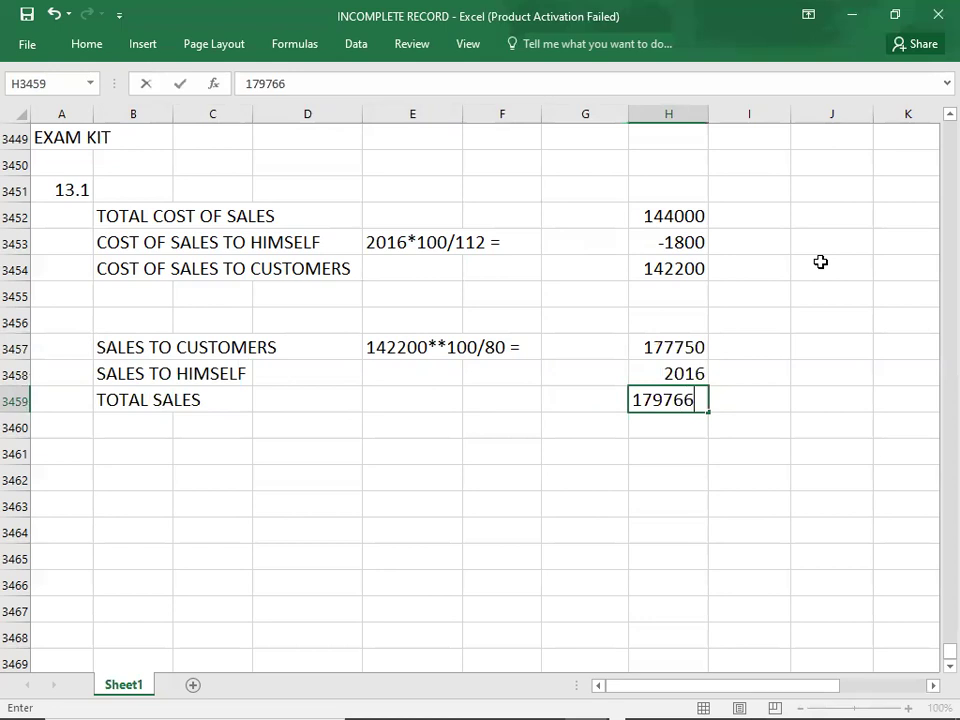
key(ctrl+Return)
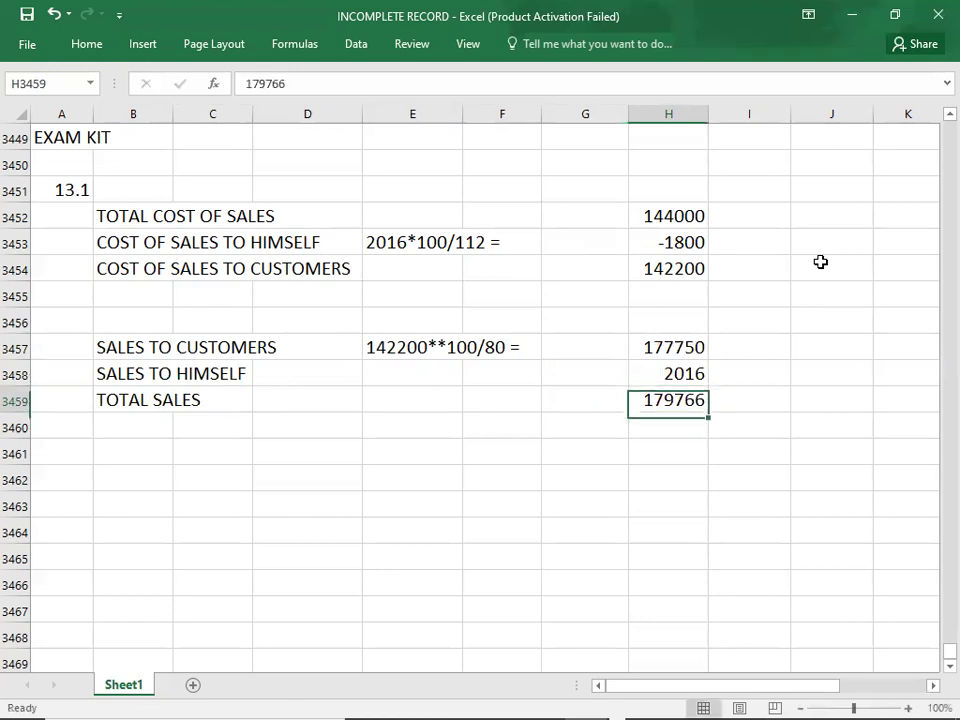
click(299, 500)
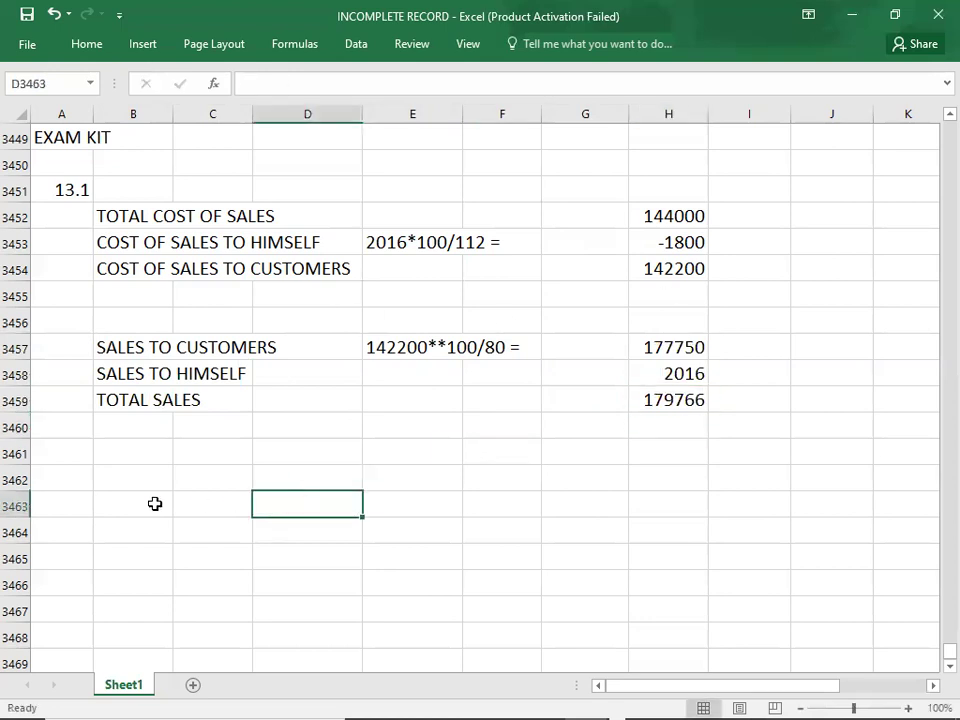
Step: Check the answer options for question 13.1 in Acrobat Reader, and enter the answer C in cell A3452 in Excel
key(alt+Tab)
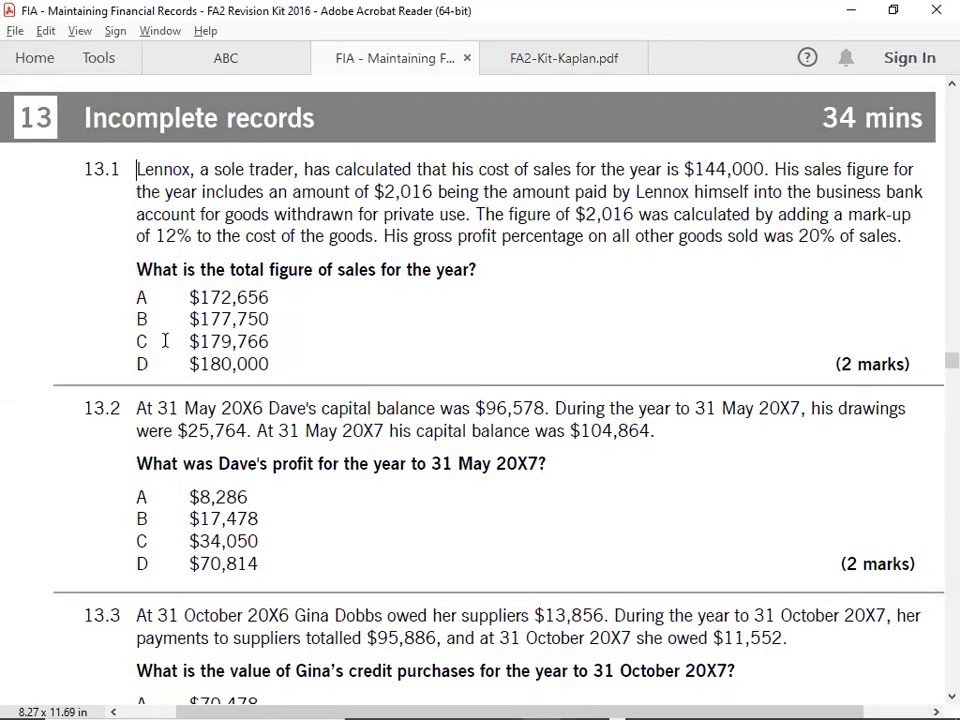
key(alt+Tab)
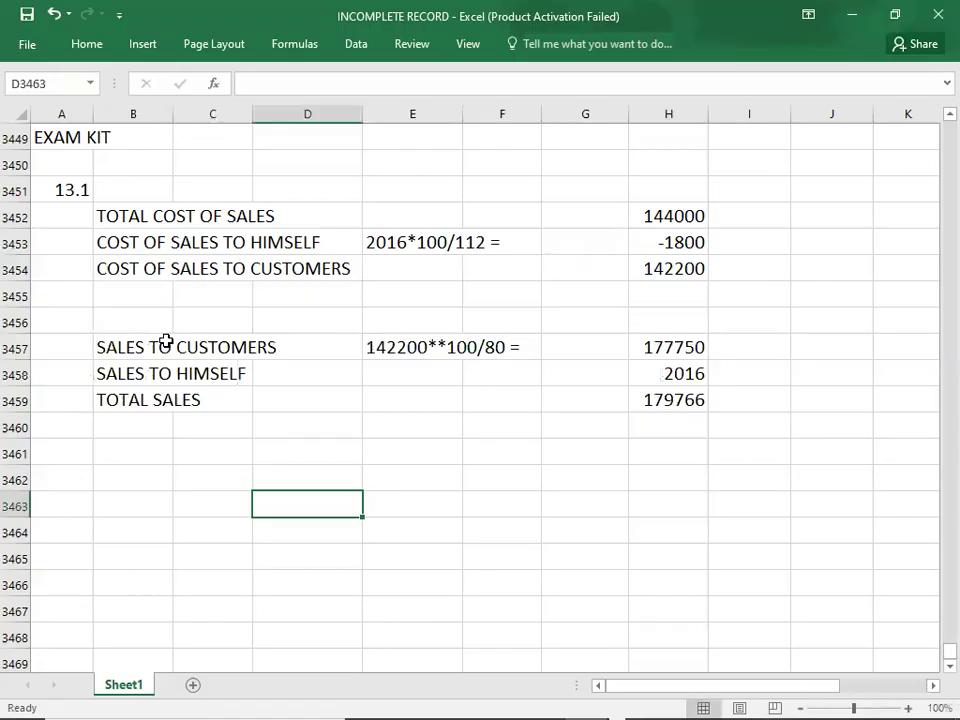
click(77, 214)
text(C)
key(Return)
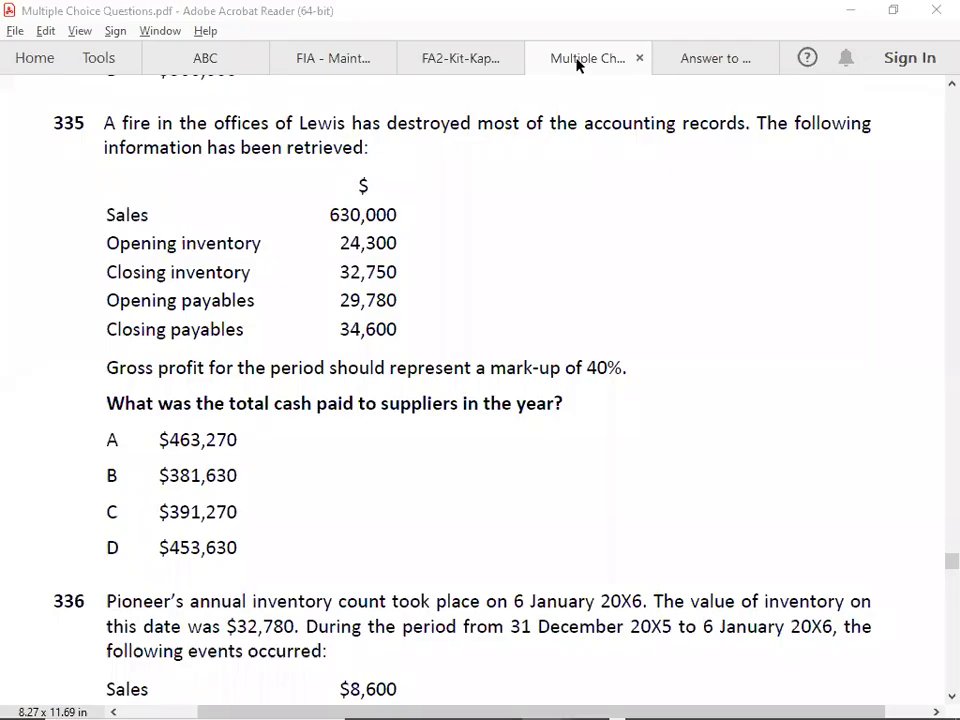
Step: Switch from the Multiple Choice Questions PDF to Excel and enter question number 335 in cell A3463
key(alt+Tab)
key(alt+Tab)
key(Down)
key(Down)
key(Down)
key(Down)
key(Down)
key(Down)
key(Down)
key(Down)
key(Down)
key(Down)
key(Down)
key(Down)
key(Down)
key(Down)
key(Down)
key(Down)
key(Down)
key(Down)
key(Down)
key(Down)
key(Up)
key(Up)
key(Up)
key(Up)
key(Up)
key(Up)
key(Up)
key(Up)
key(Up)
key(Up)
key(Up)
key(Up)
key(Up)
key(Up)
key(Up)
key(Up)
key(Up)
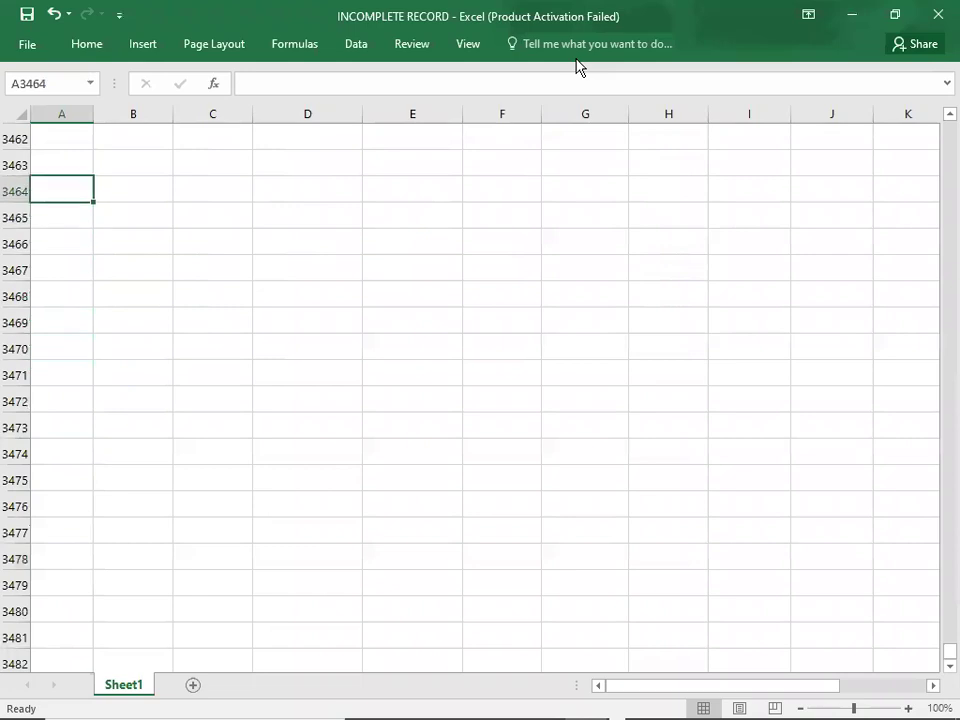
key(Up)
text(335)
key(Return)
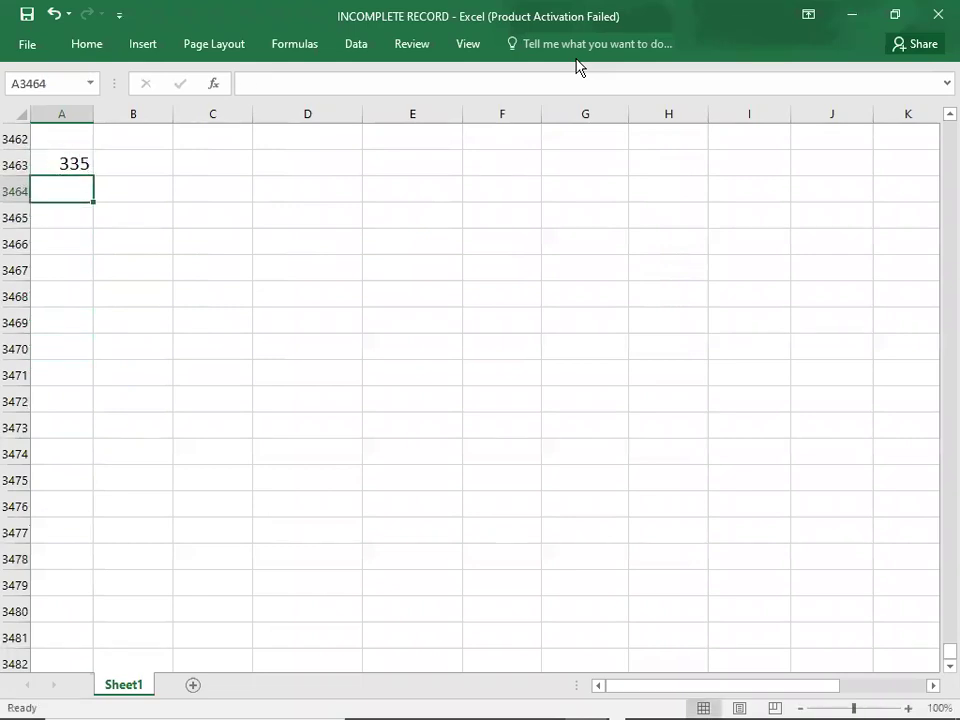
Step: Apply a bottom border to B3464:E3464 as the top line of a T-account
key(Right)
key(shift+Right)
key(shift+Right)
key(shift+Right)
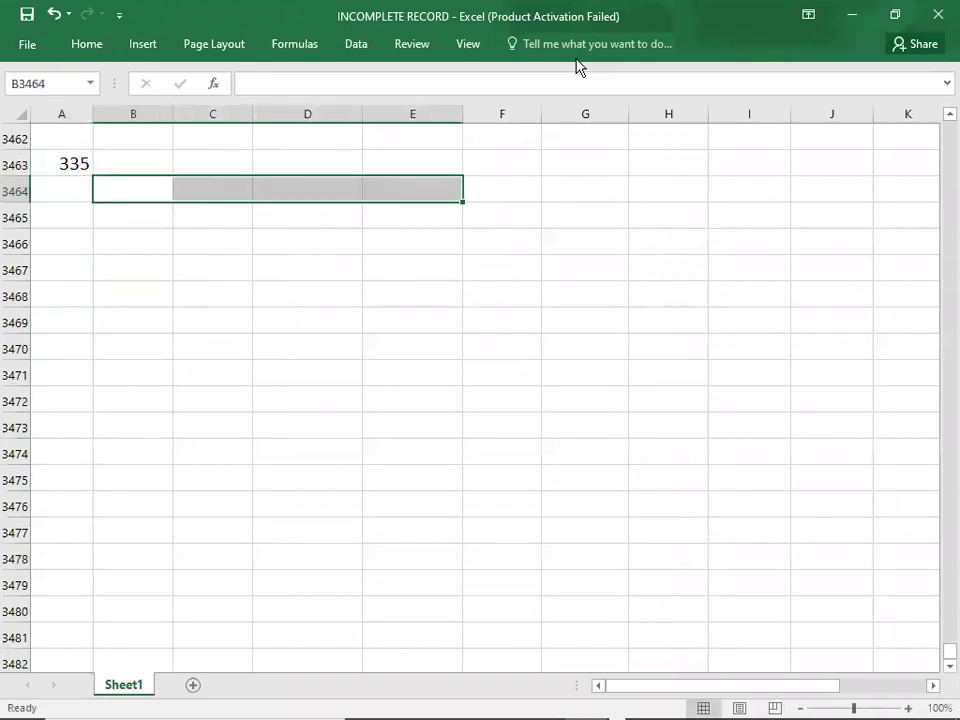
click(101, 45)
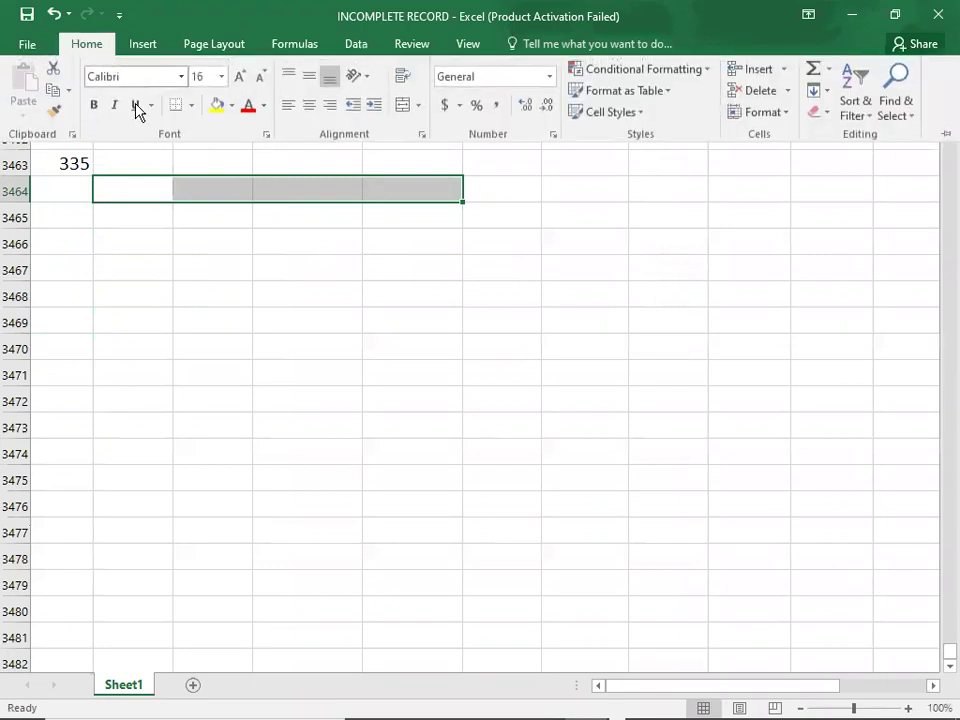
click(176, 105)
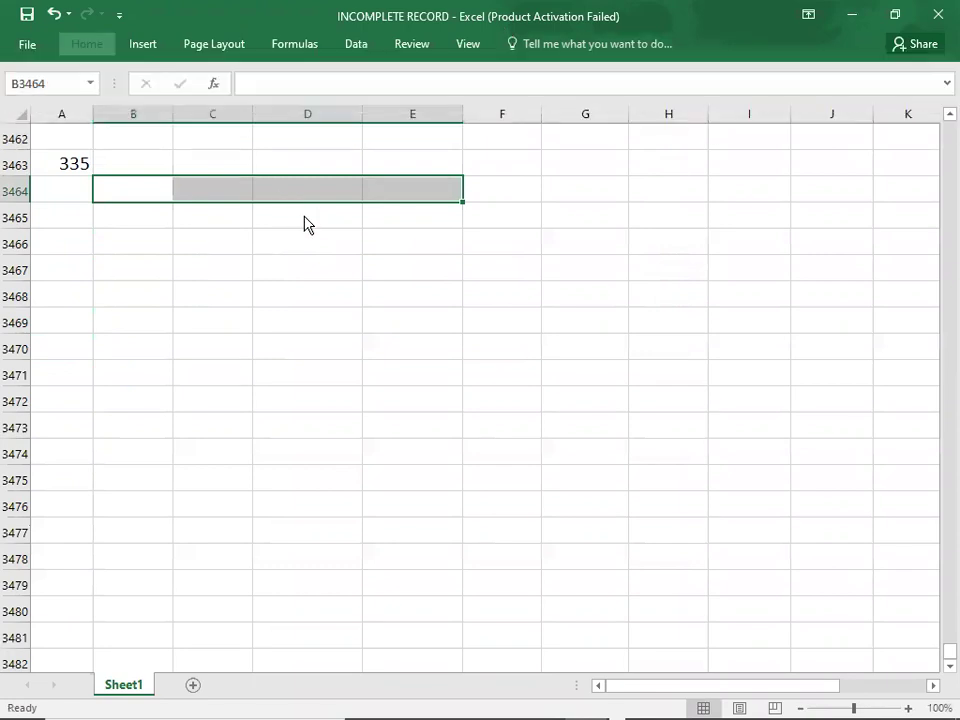
Step: Apply a left border to D3465:D3469 as the T-account's centre line
click(305, 215)
key(shift+Down)
key(shift+Down)
key(shift+Down)
key(shift+Down)
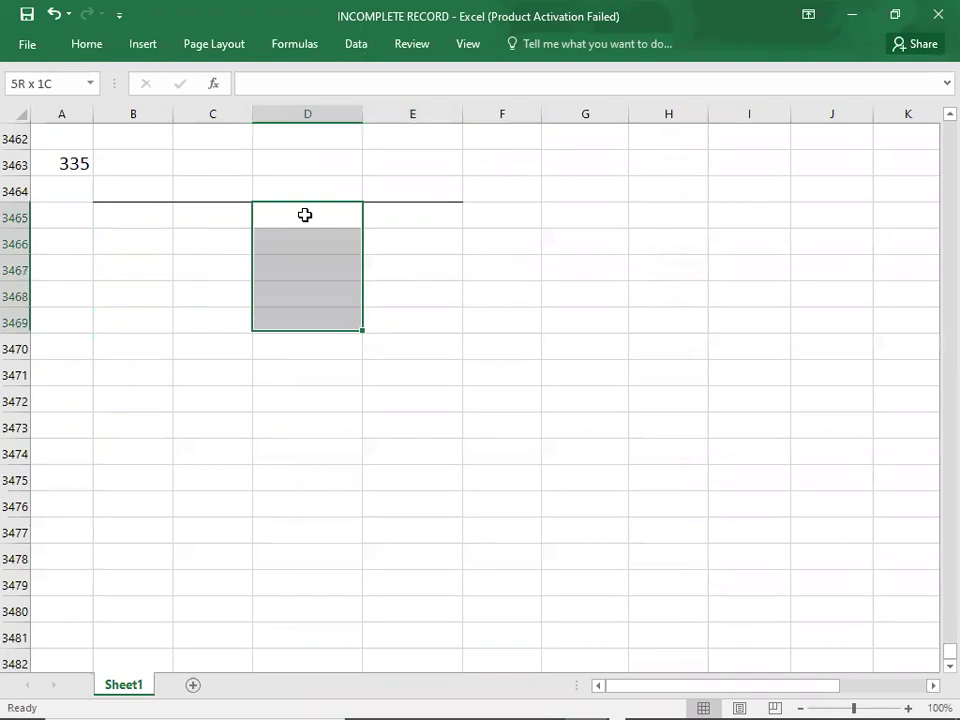
click(88, 45)
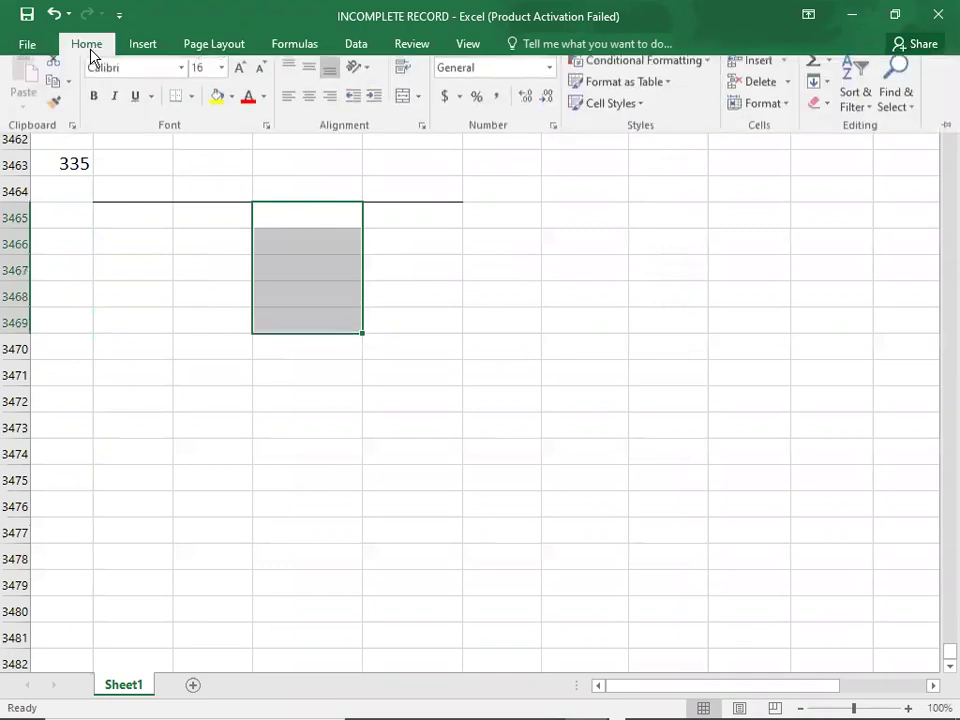
click(193, 105)
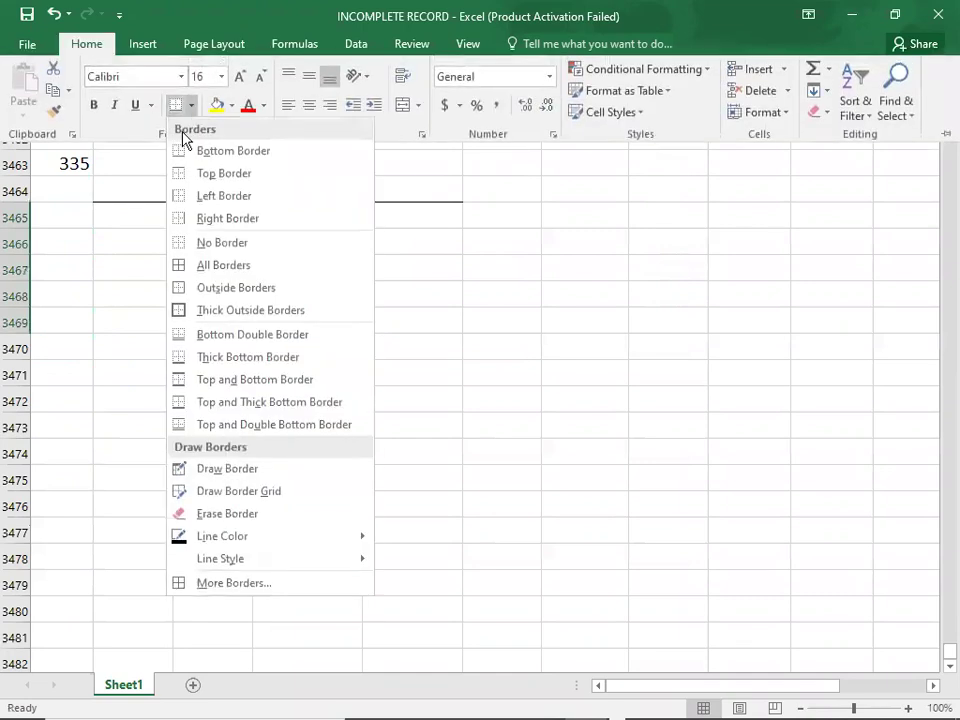
click(196, 200)
Step: Title the T-account A/P in cell C3464
click(231, 195)
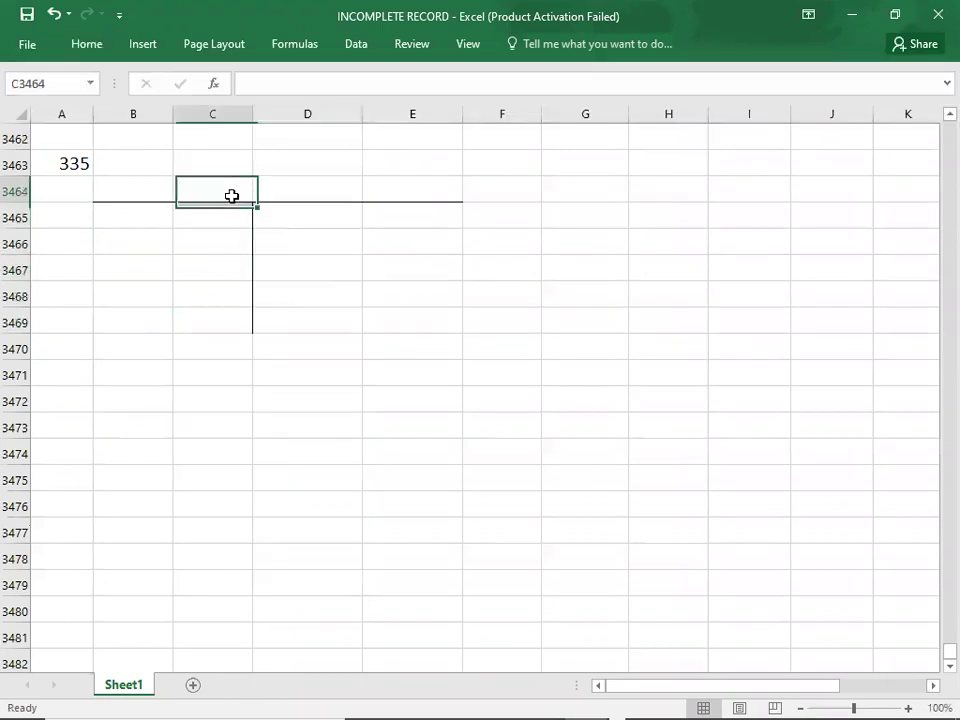
text(A/P)
key(Return)
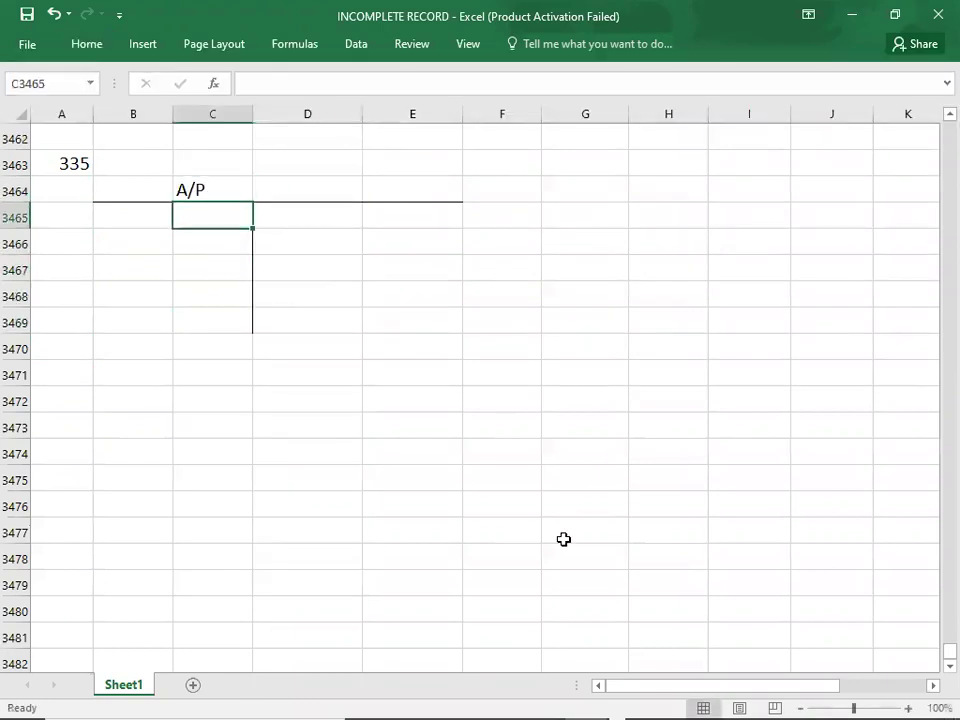
Step: Look up question 335's opening payables in Acrobat Reader and enter B/D in D3465 with 29780 in E3465
key(alt+Tab)
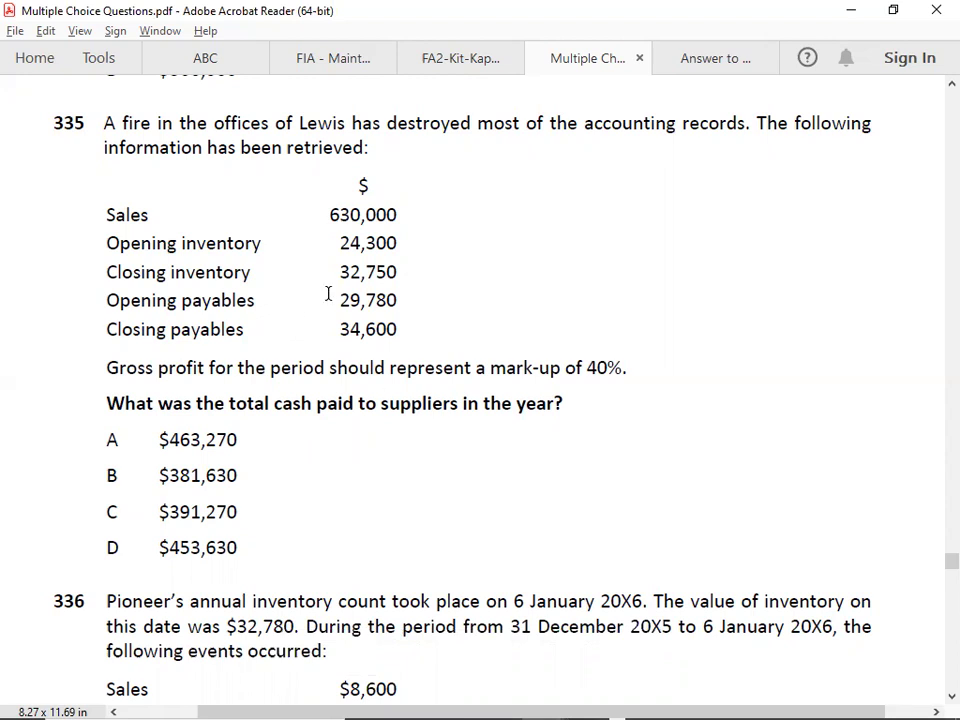
key(alt+Tab)
key(Right)
text(B/D)
key(Right)
text(2978)
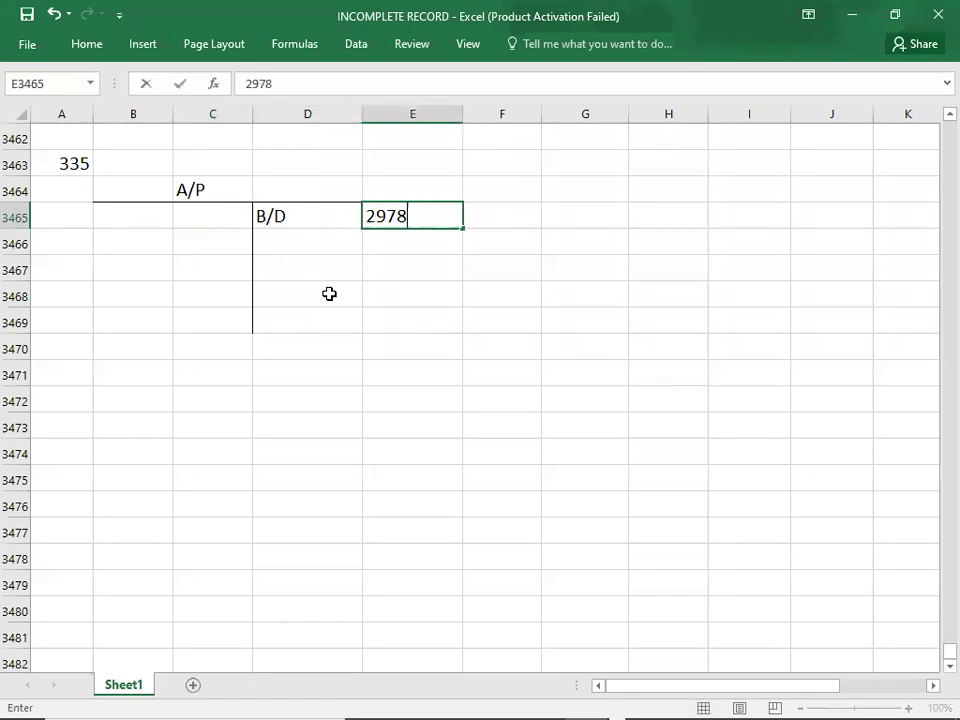
text(0)
key(Return)
Step: Enter C/D in B3467 with the closing payables of 34600 in C3467, checking the amount in question 335 of the PDF
click(147, 273)
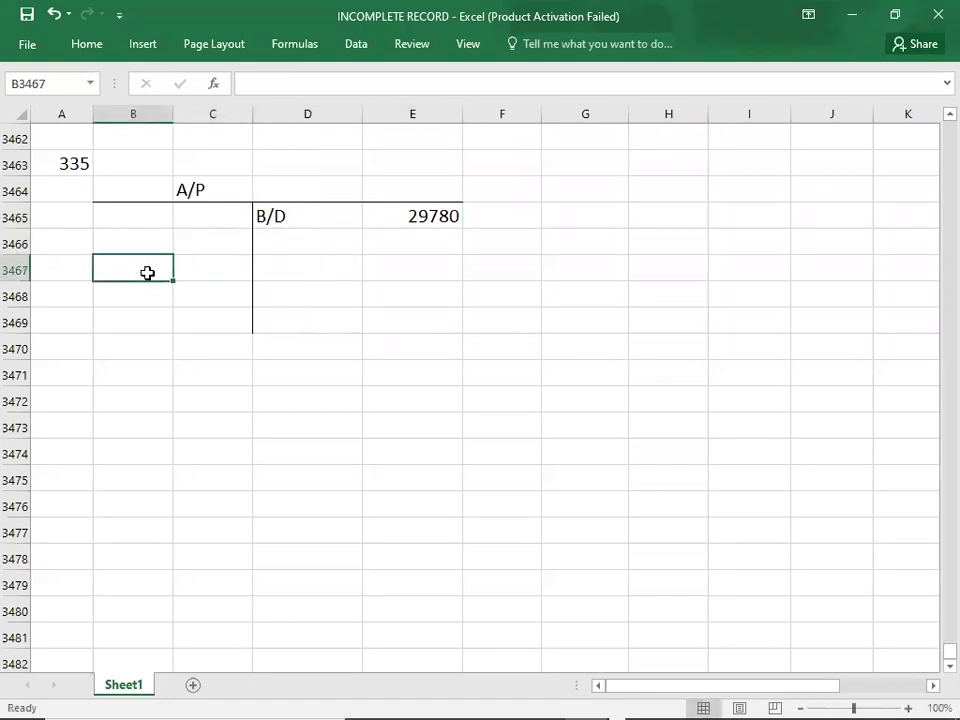
text(C/D)
key(Right)
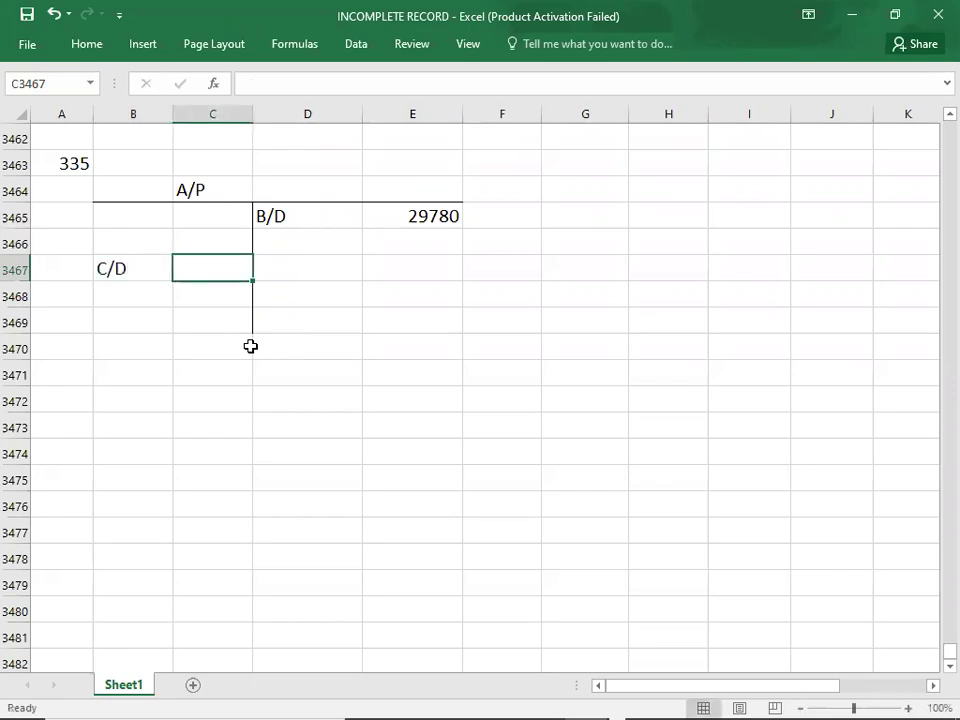
key(alt+Tab)
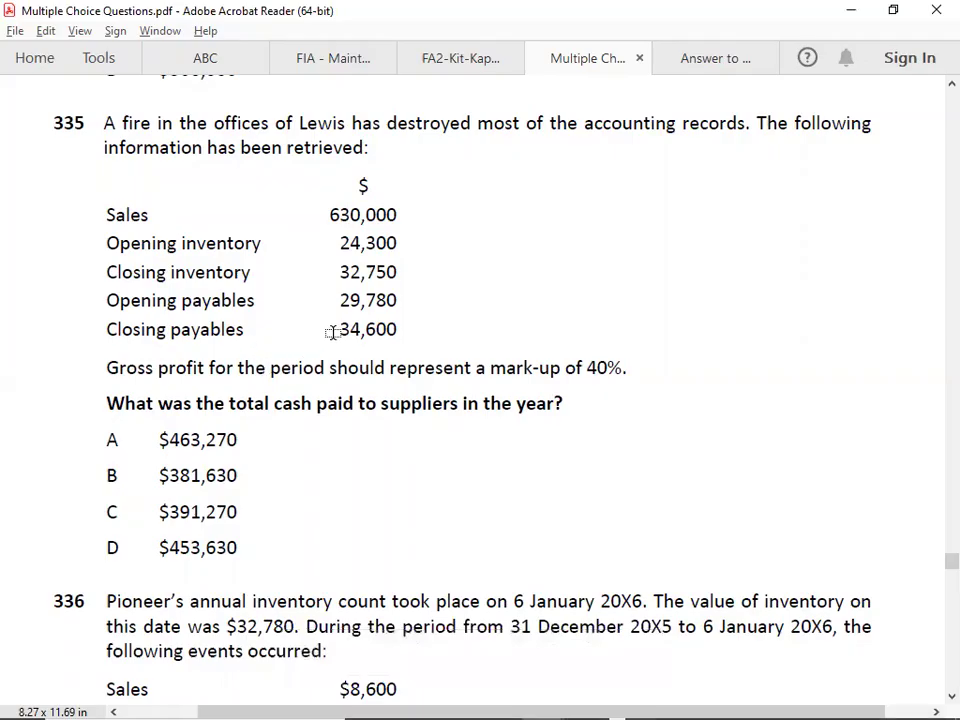
key(alt+Tab)
text(34600)
key(ctrl+Return)
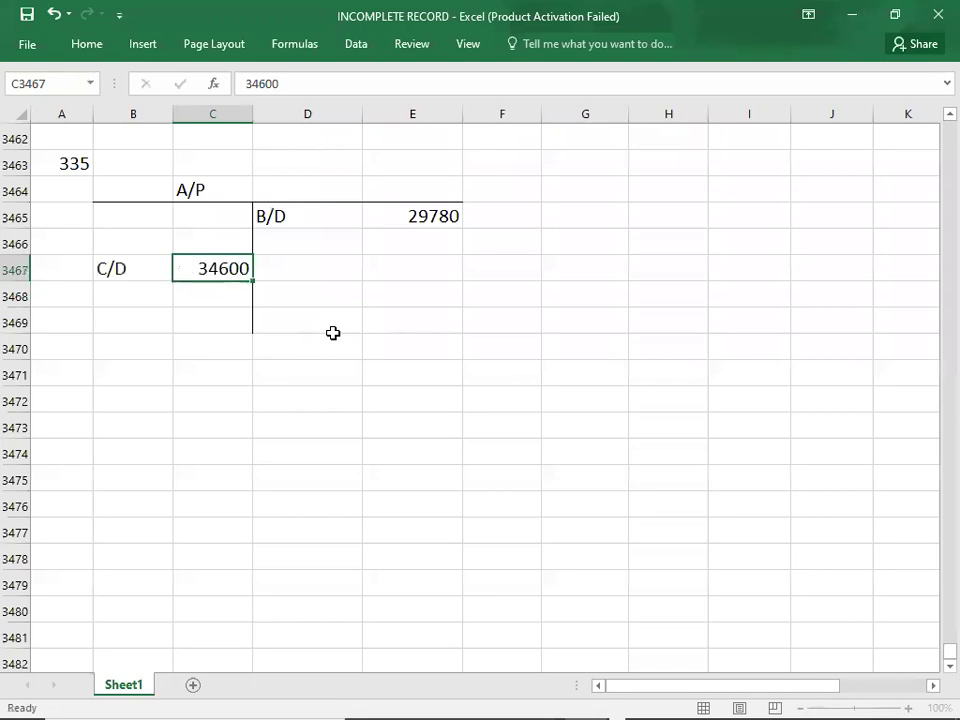
Step: Apply a top and double bottom border to the credit-side total cell E3468
key(Down)
key(Right)
key(Right)
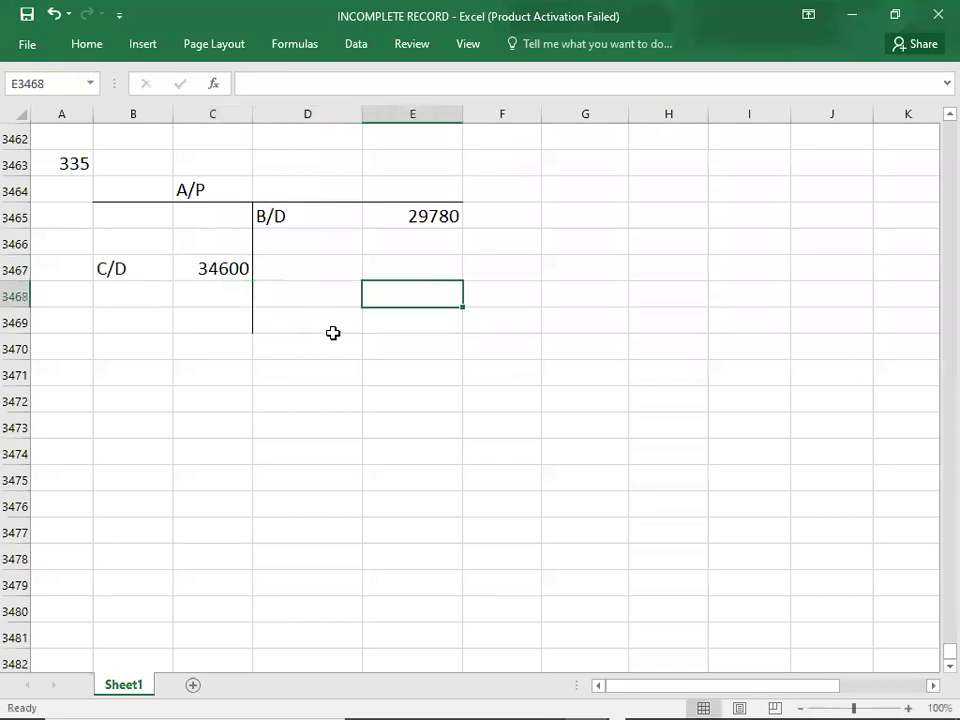
click(86, 46)
click(192, 106)
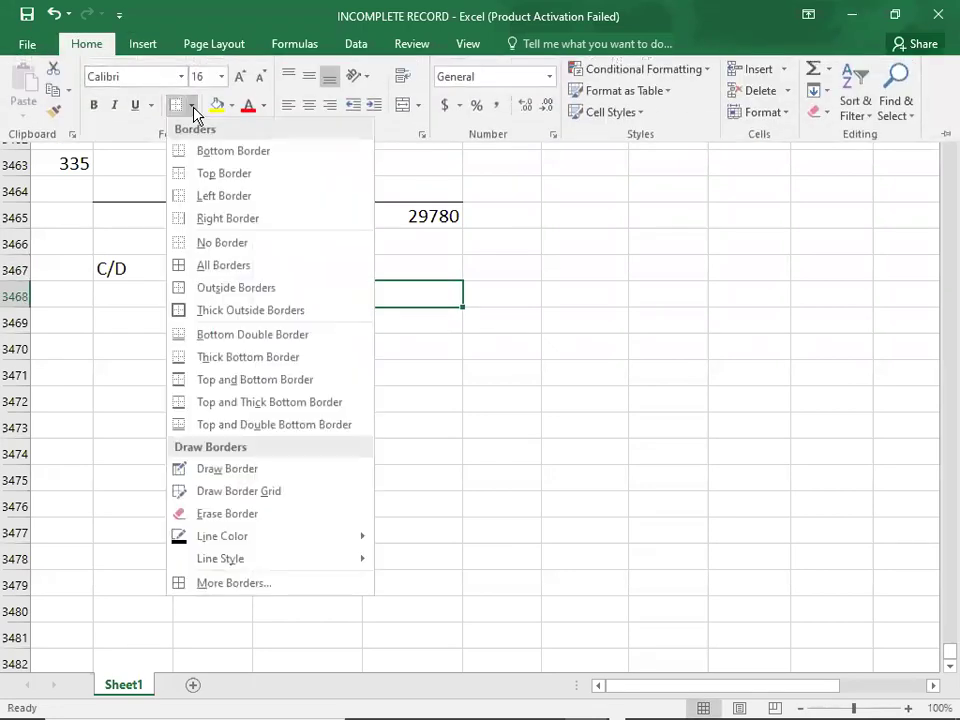
click(190, 425)
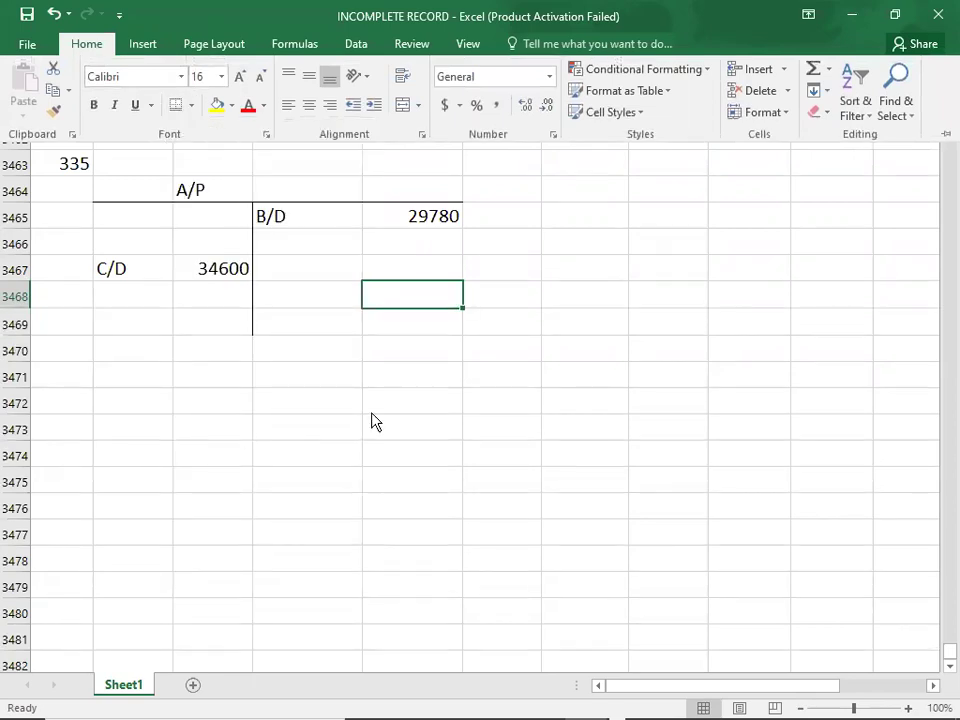
click(371, 421)
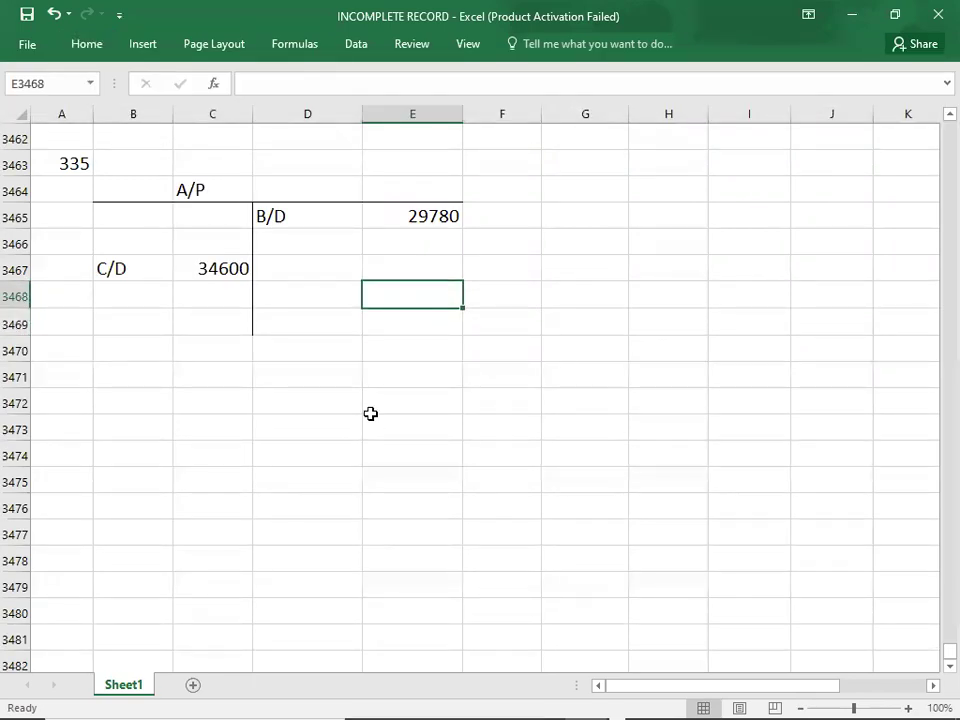
Step: Copy the bordered total cell E3468 to C3468 on the debit side, and select cell B3465
key(ctrl+c)
key(Left)
key(Left)
key(ctrl+v)
key(Up)
key(Up)
key(Up)
key(Left)
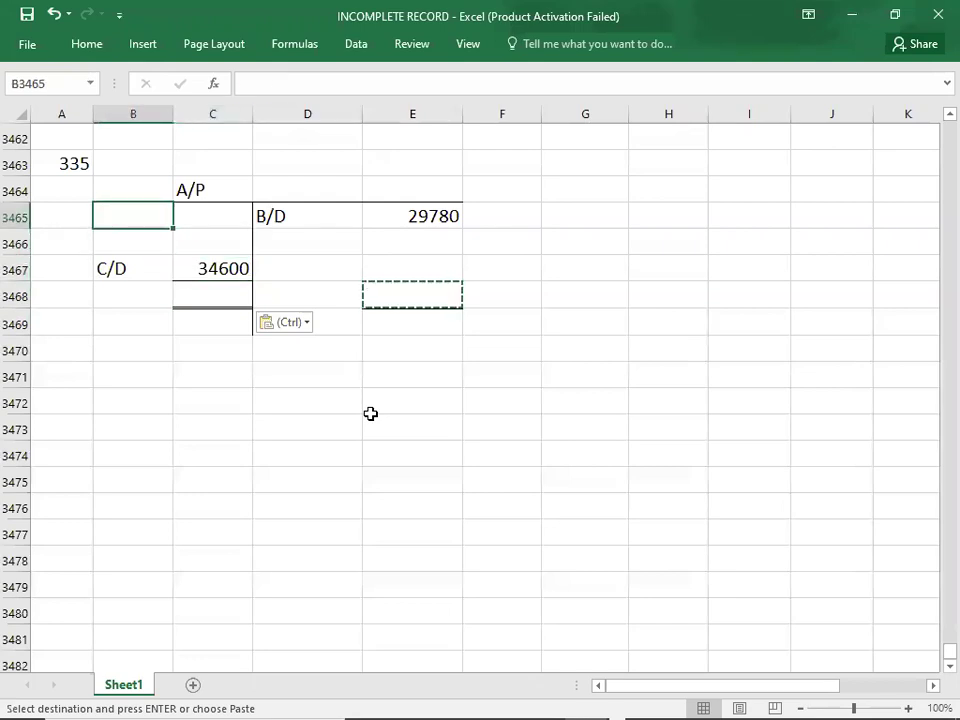
Step: Label the A/P account's missing entries, with CASH ? in B3465 and PURCHASES in D3467, referring to question 335 in Acrobat Reader
text(CASH ?)
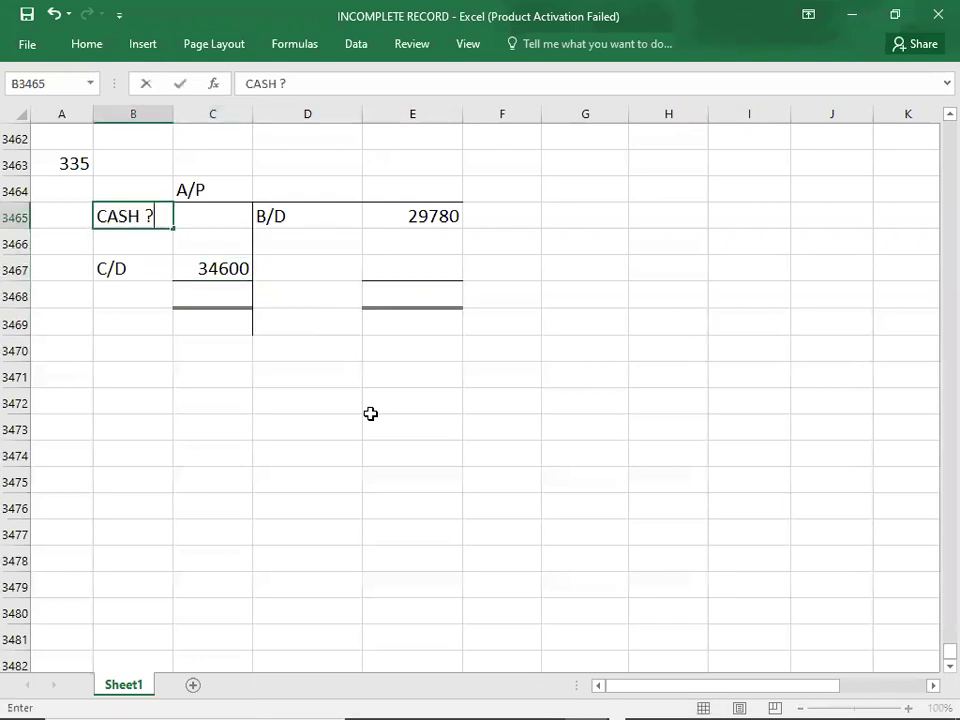
click(335, 258)
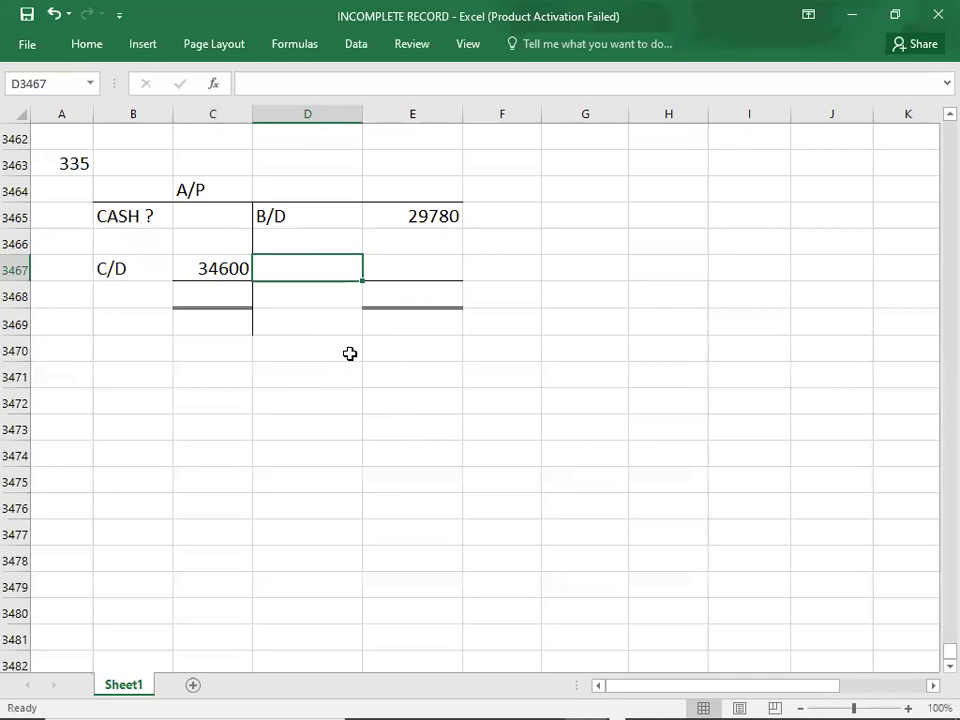
key(alt+Tab)
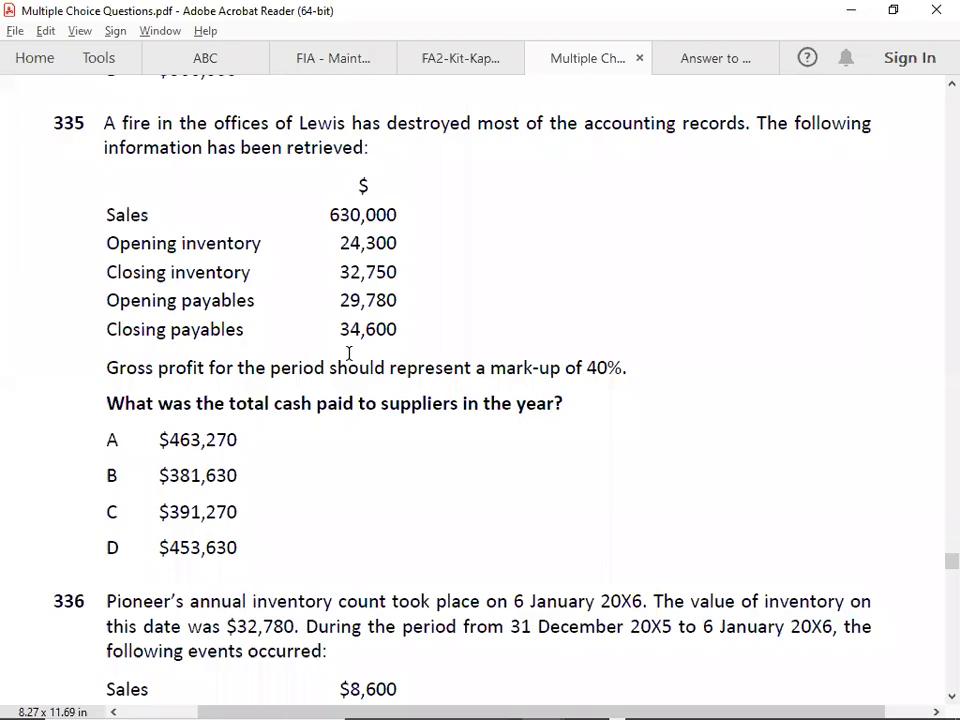
key(alt+Tab)
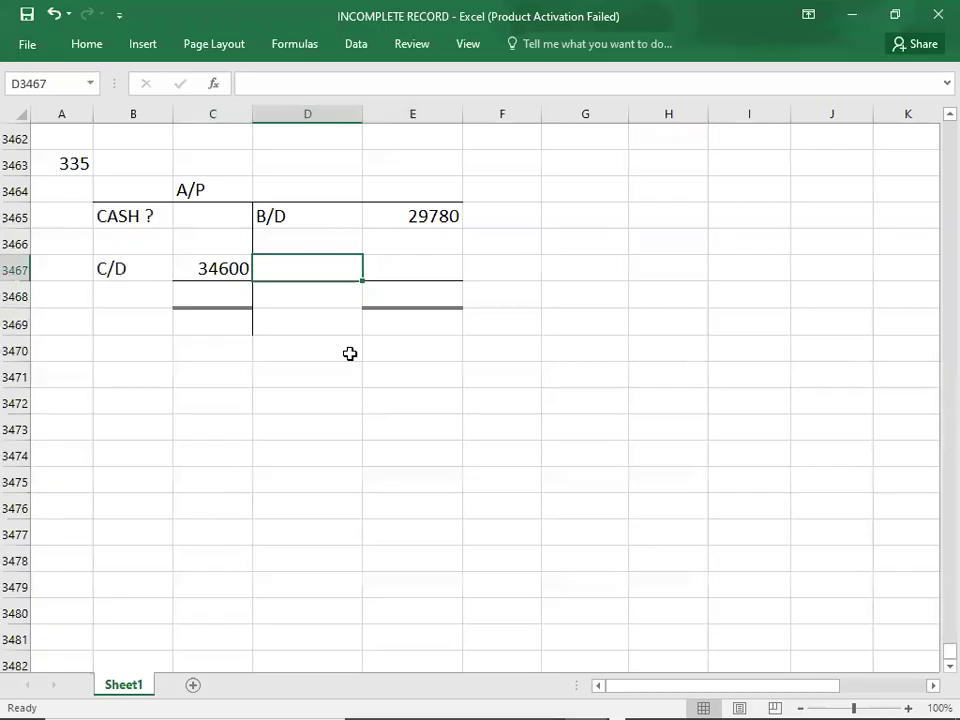
text(PRUCA)
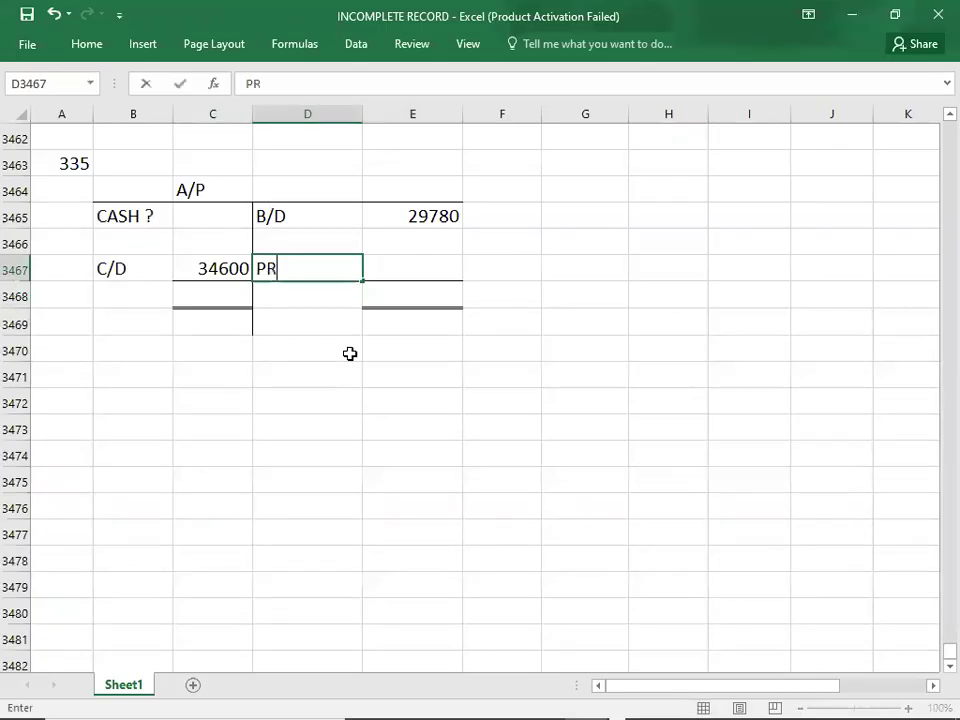
key(BackSpace)
key(BackSpace)
key(BackSpace)
key(BackSpace)
text(URCHASES)
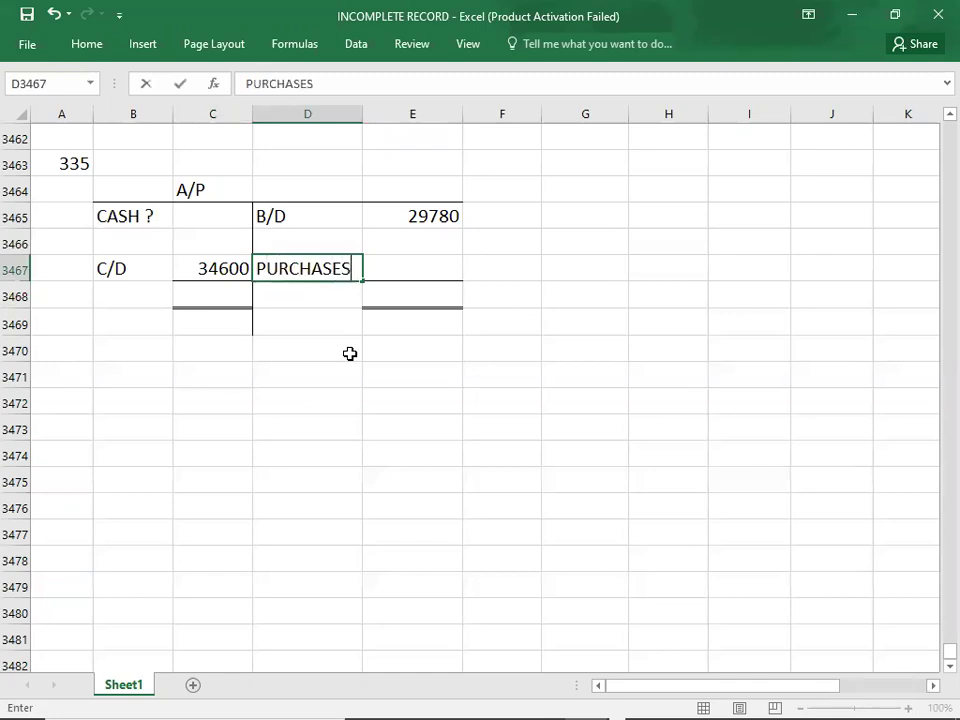
key(Return)
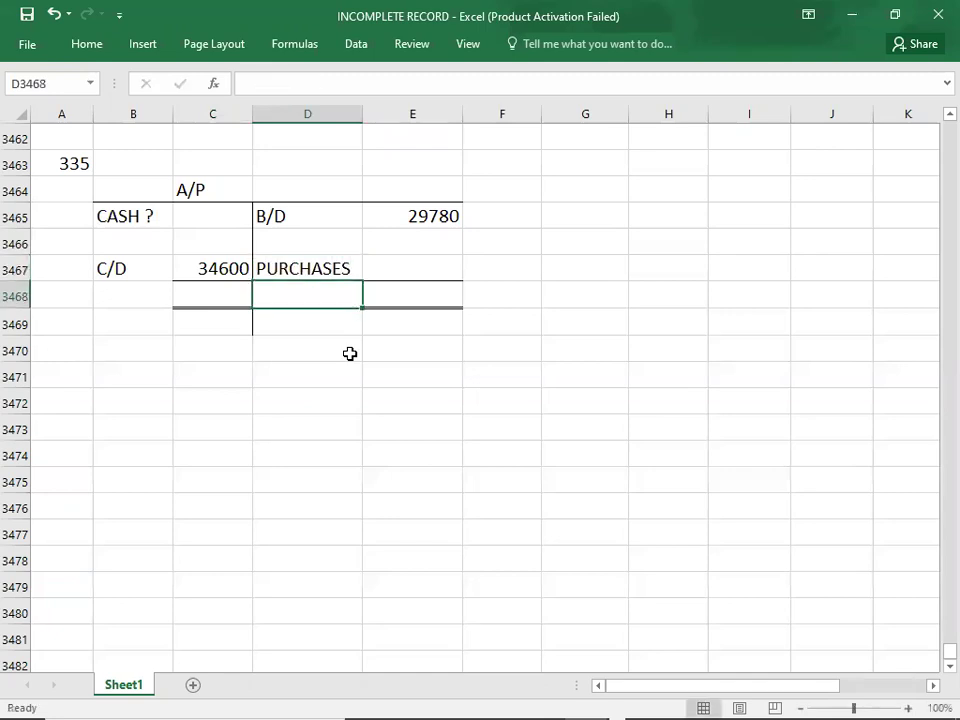
Step: Check question 335's inventory items in Acrobat Reader and enter the label OP. INVENTORY in B3471 of the Excel sheet
click(146, 375)
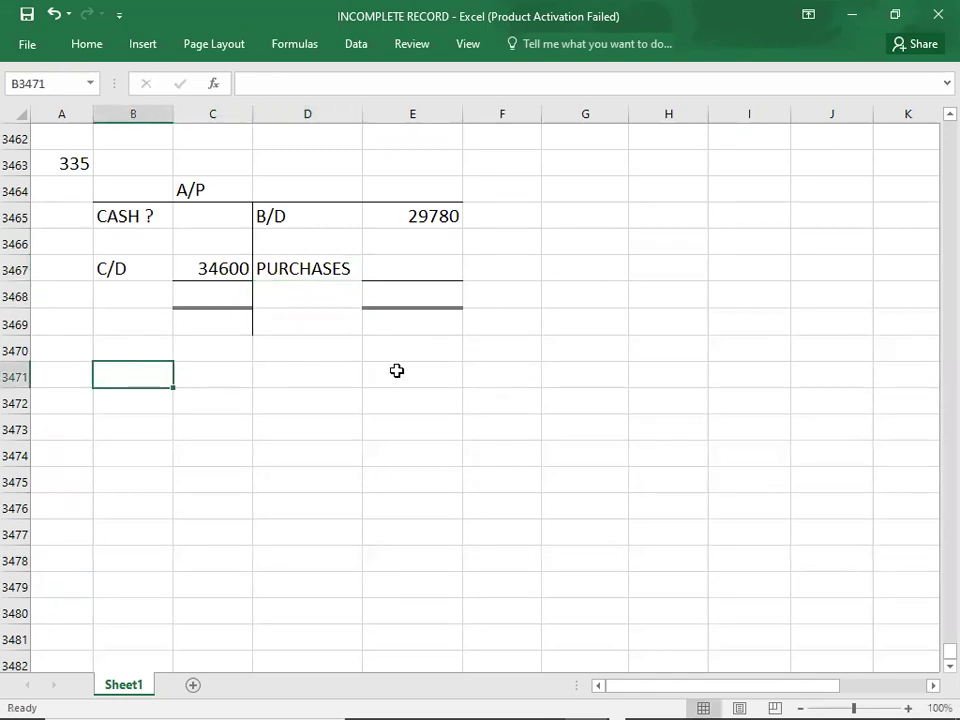
key(alt+Tab)
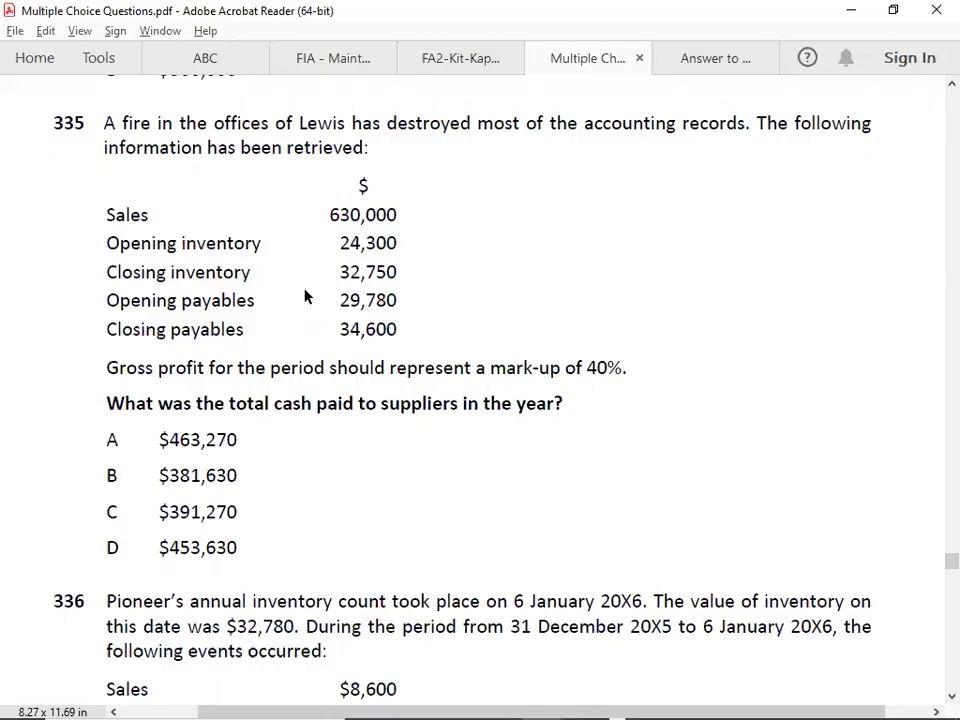
key(alt+Tab)
text(OP.INVENTORY)
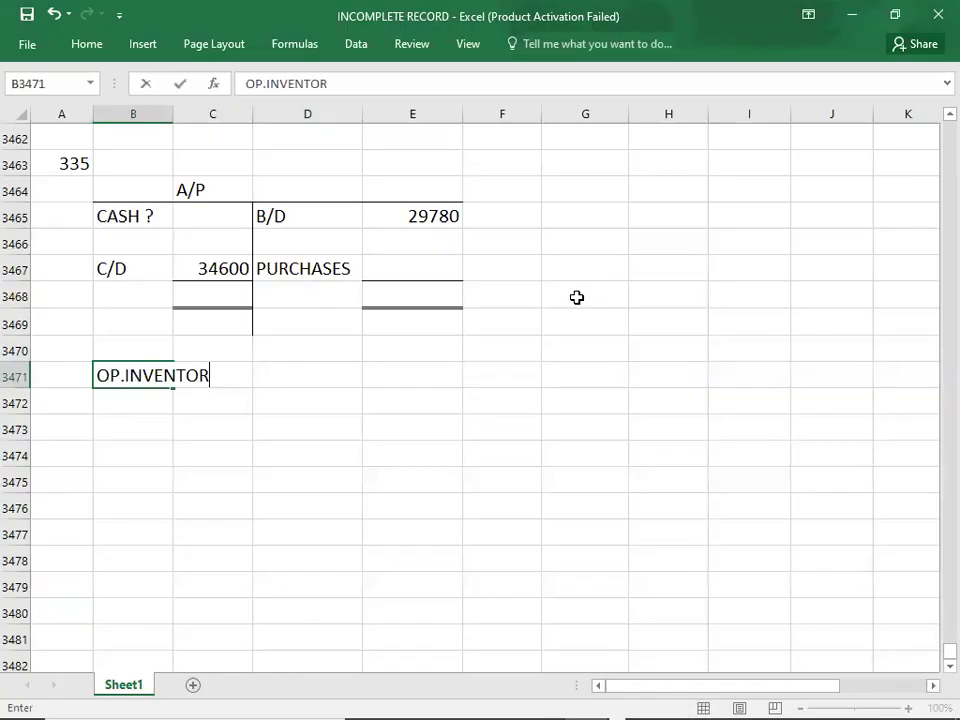
key(BackSpace)
key(BackSpace)
key(BackSpace)
key(BackSpace)
key(BackSpace)
key(BackSpace)
key(BackSpace)
key(BackSpace)
key(BackSpace)
text(I)
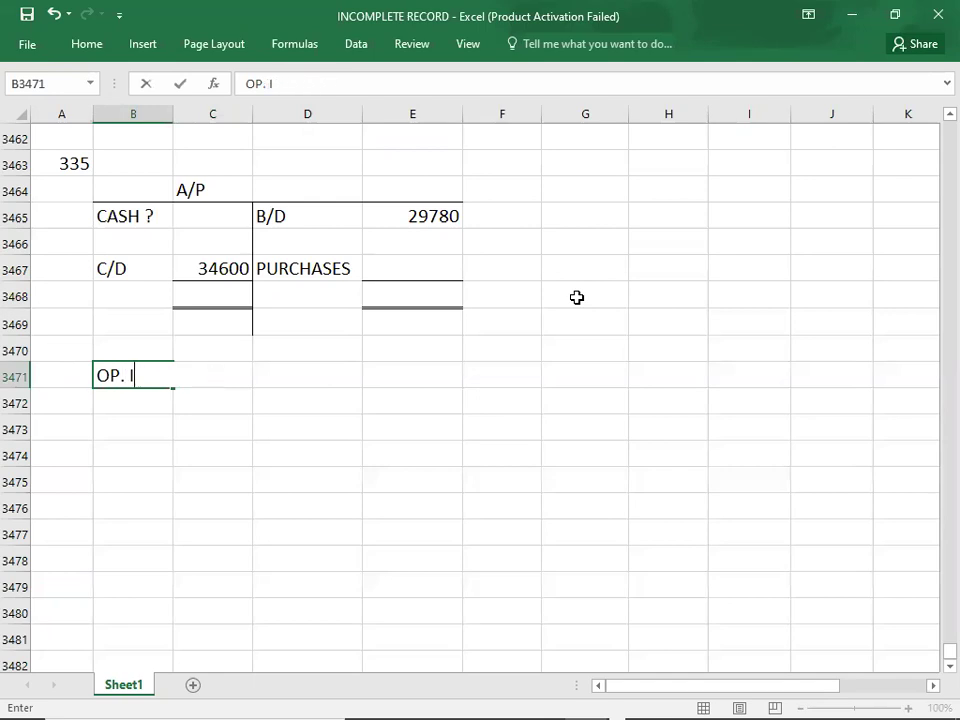
text(NVENTORY)
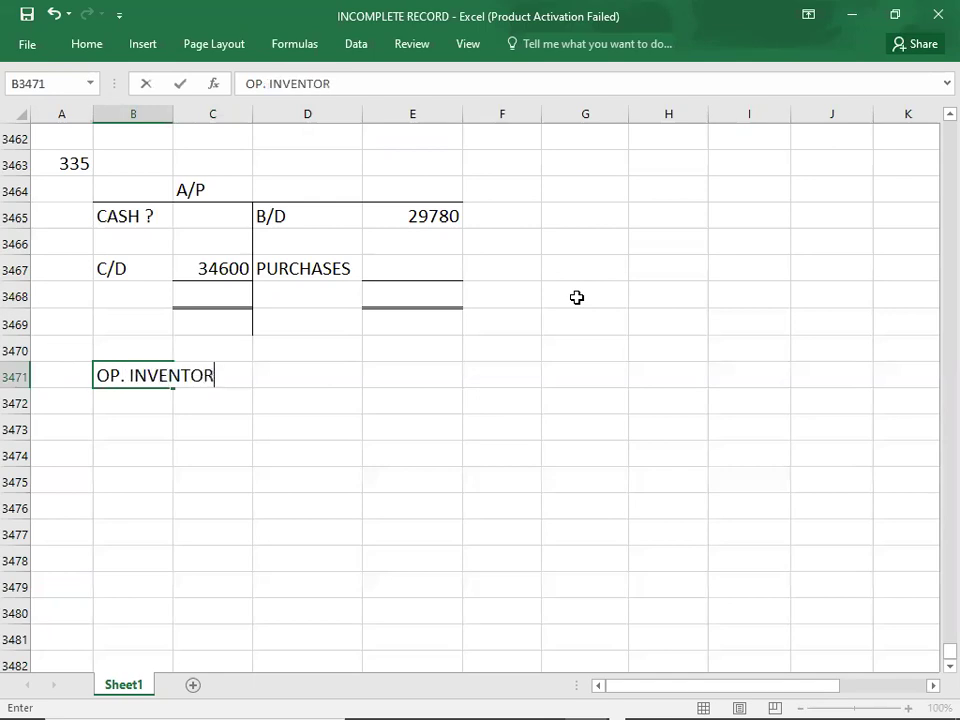
Step: Look up the opening inventory in question 335 of the PDF and enter 24300 in E3471
key(Tab)
key(Tab)
key(Tab)
key(alt+Tab)
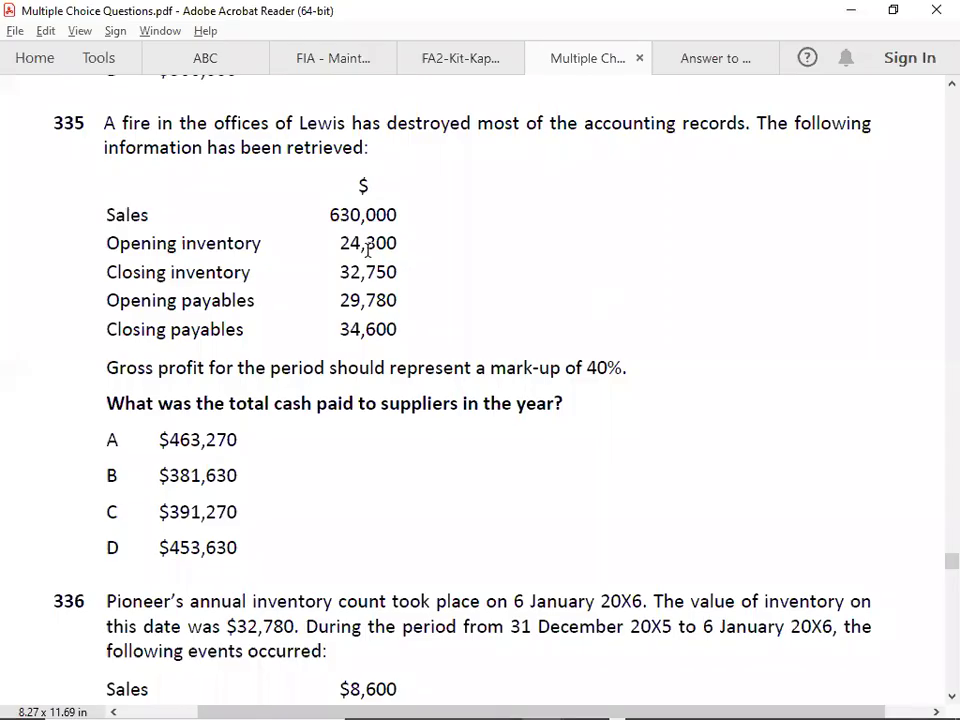
key(alt+Tab)
text(24300)
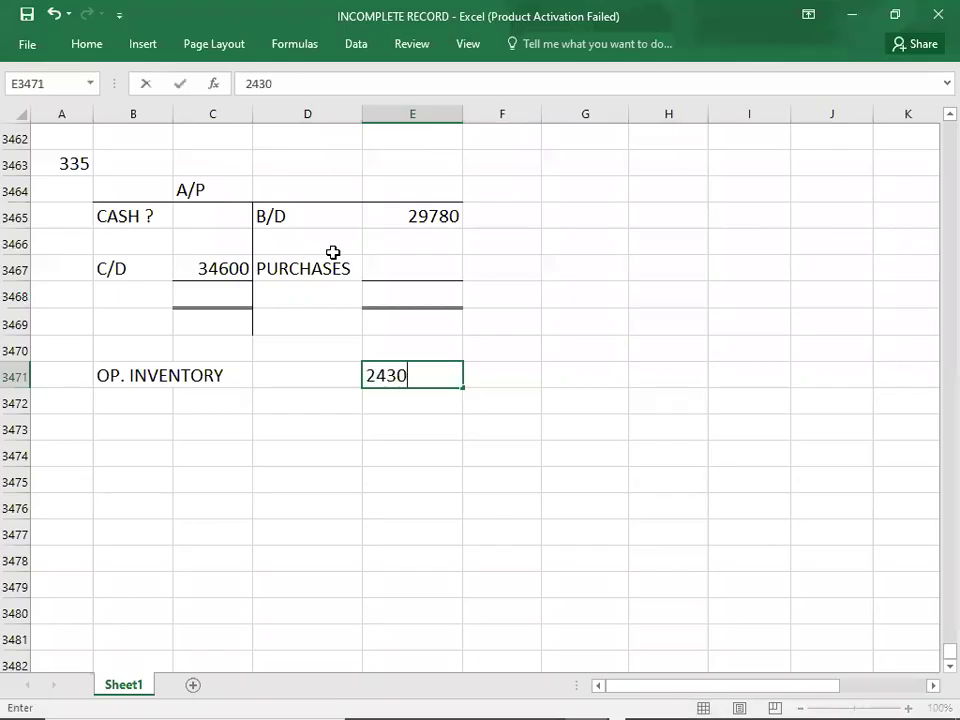
key(Return)
Step: Enter PURCHASES in B3472 and add a bottom border to its blank amount cell E3472
text(PURCHASES)
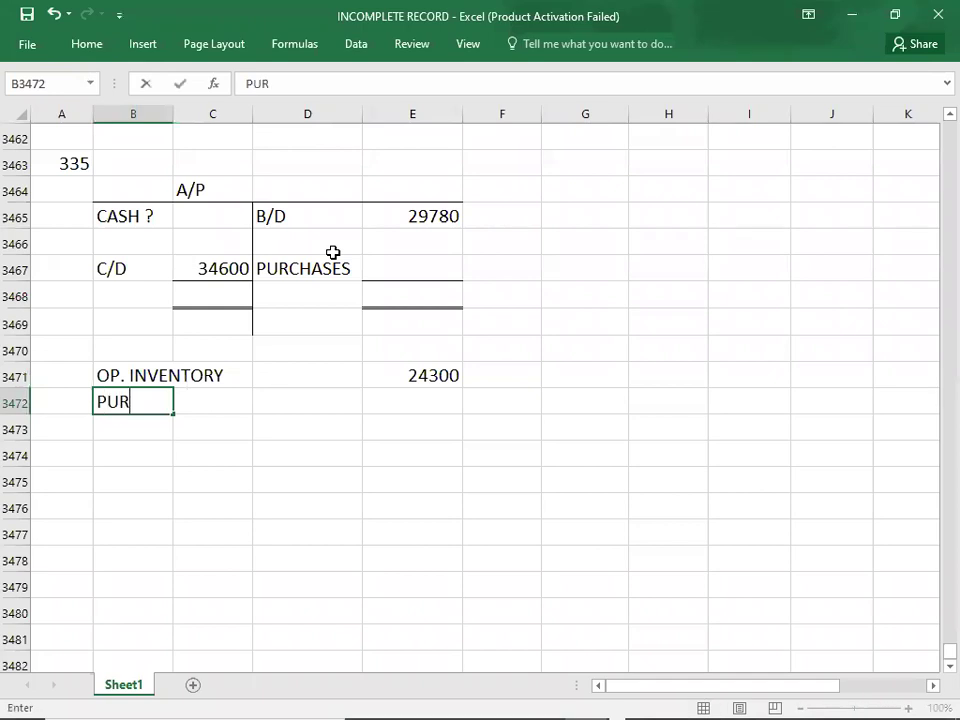
key(Tab)
key(Tab)
key(Tab)
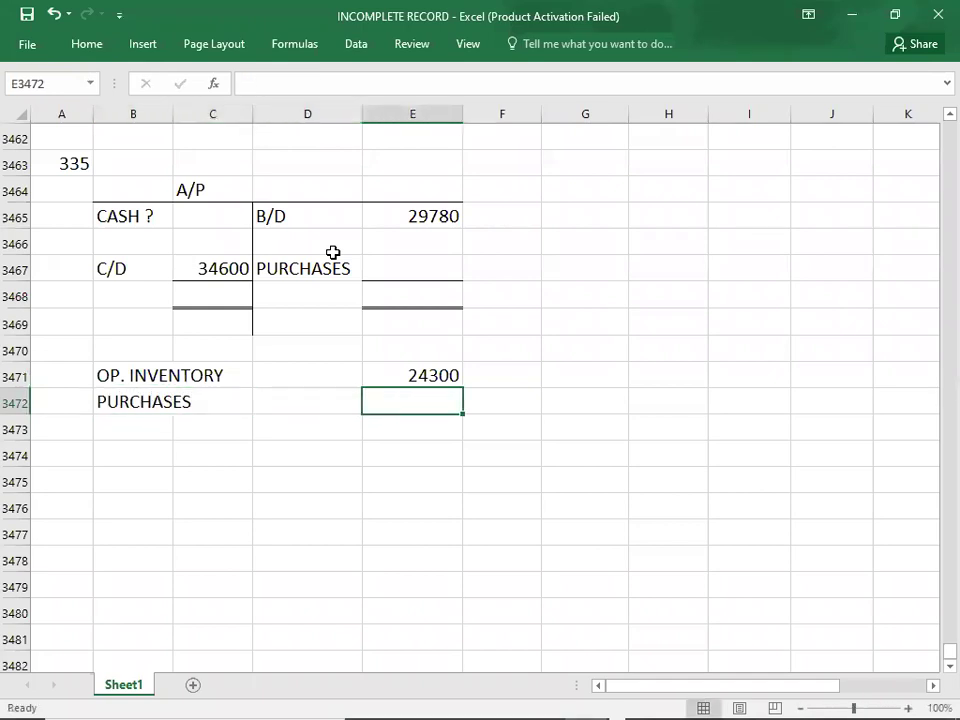
key(alt+Tab)
key(alt+Tab)
click(100, 45)
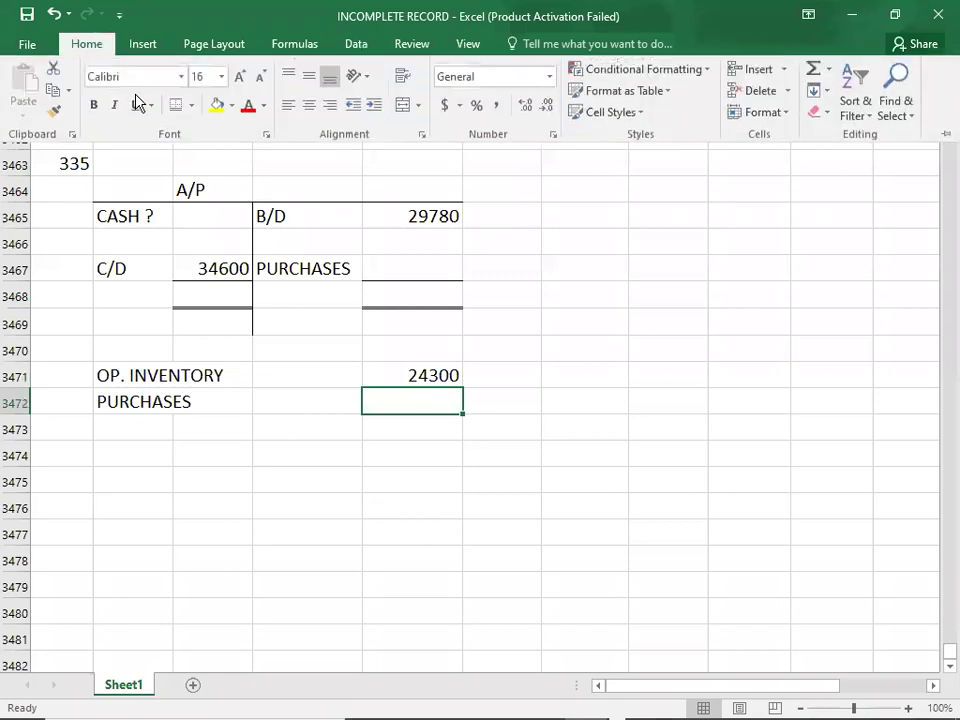
click(190, 105)
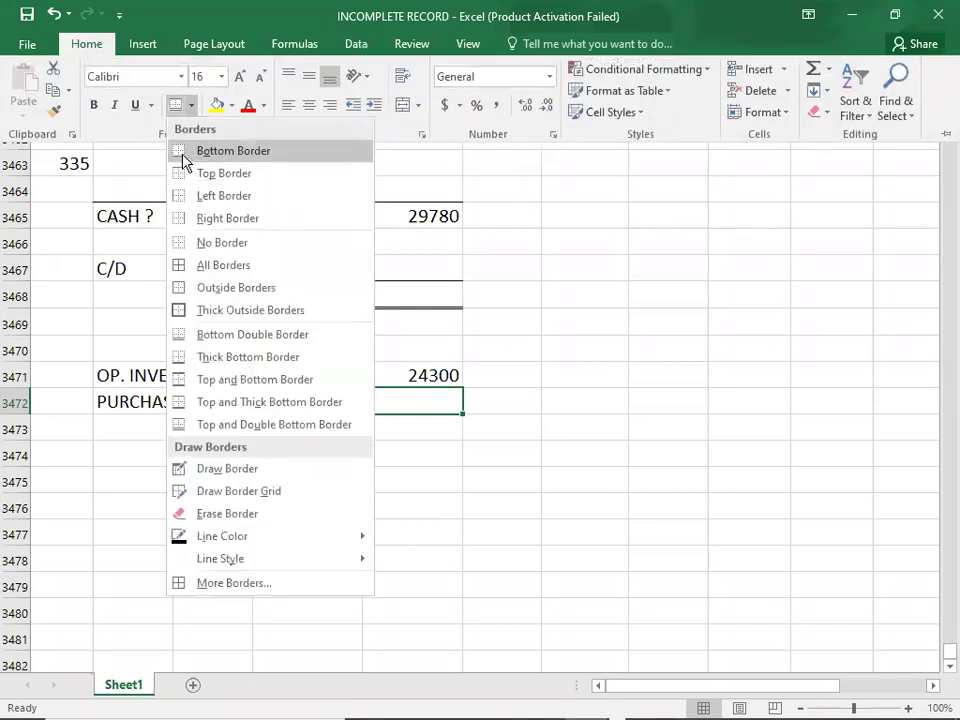
click(184, 156)
Step: Enter the label CLOSING STOCK in B3474 and select its amount cell E3474
click(133, 455)
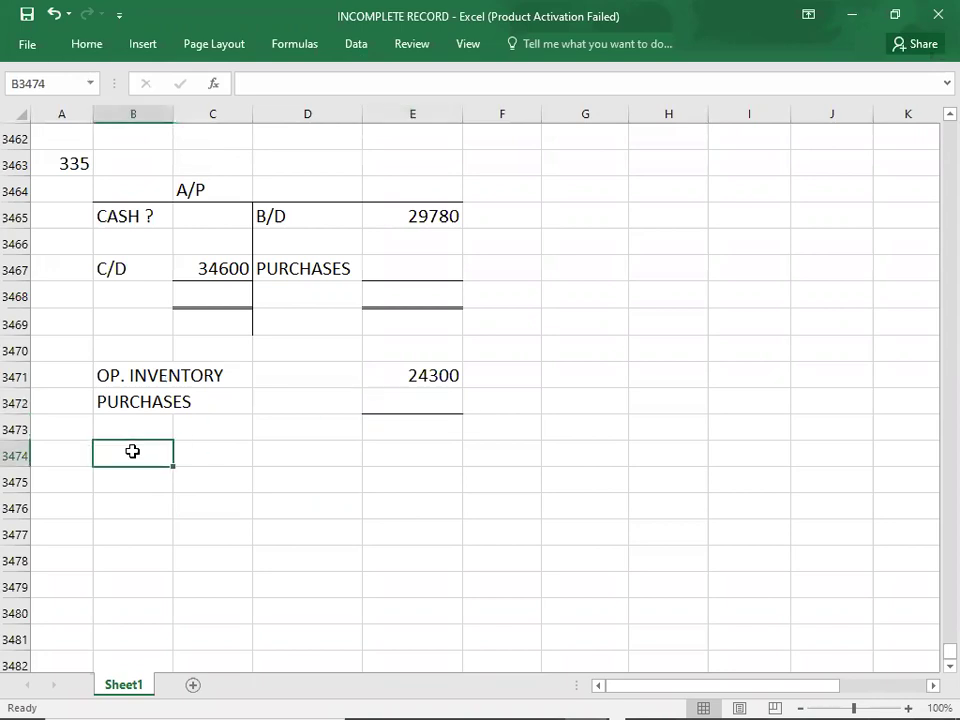
text(CLOSING)
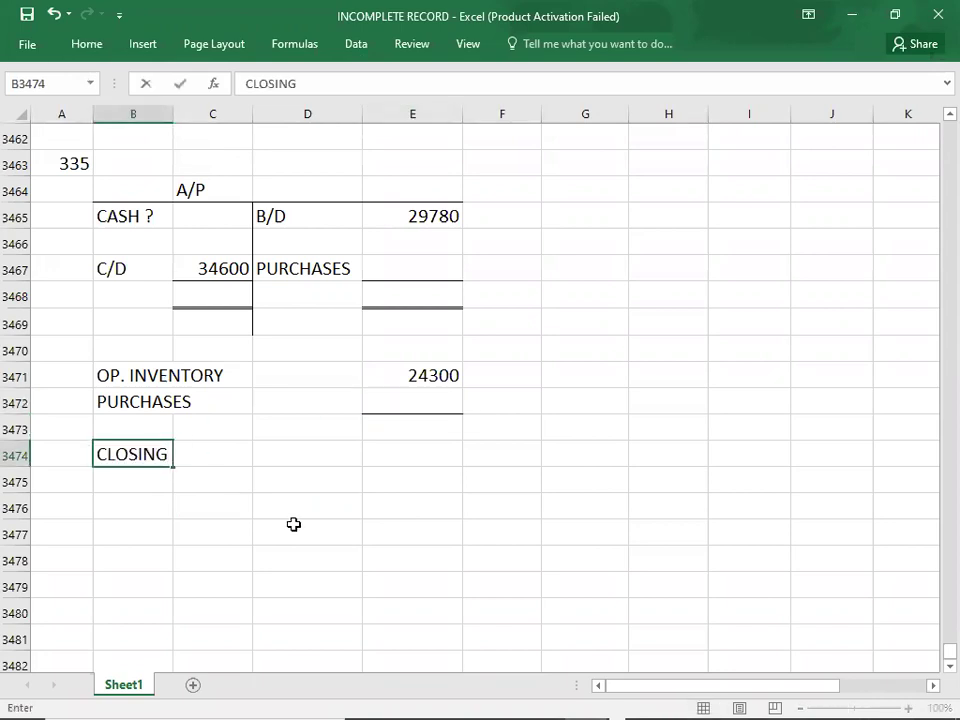
text( STOCK)
key(Tab)
key(Tab)
key(Tab)
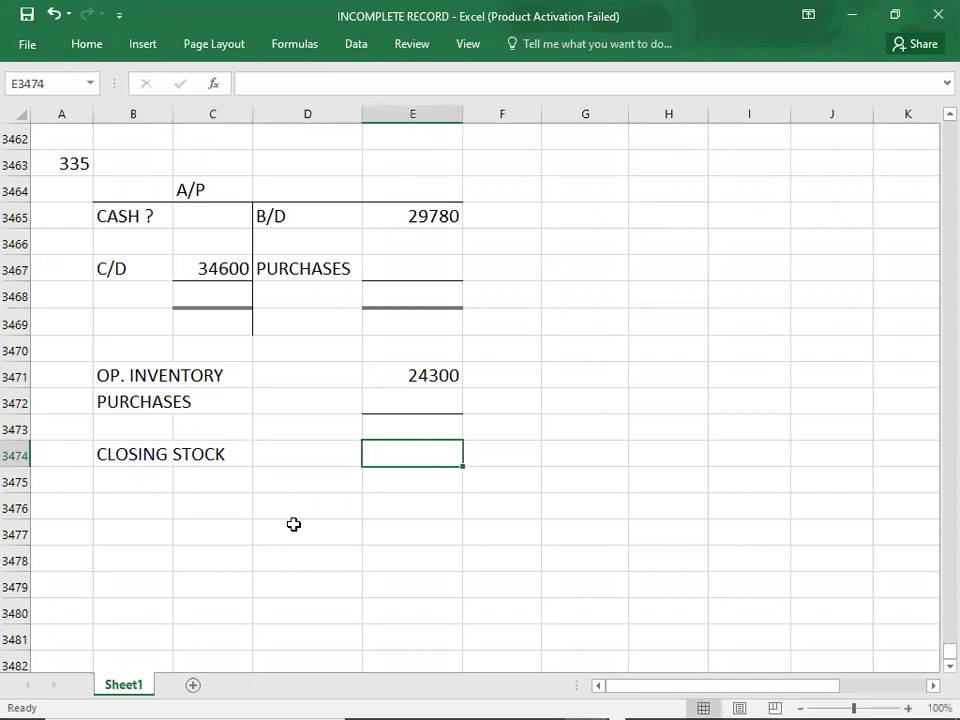
Step: Look up the closing inventory in question 335 of the PDF and enter it as -32750 in E3474
key(alt+Tab)
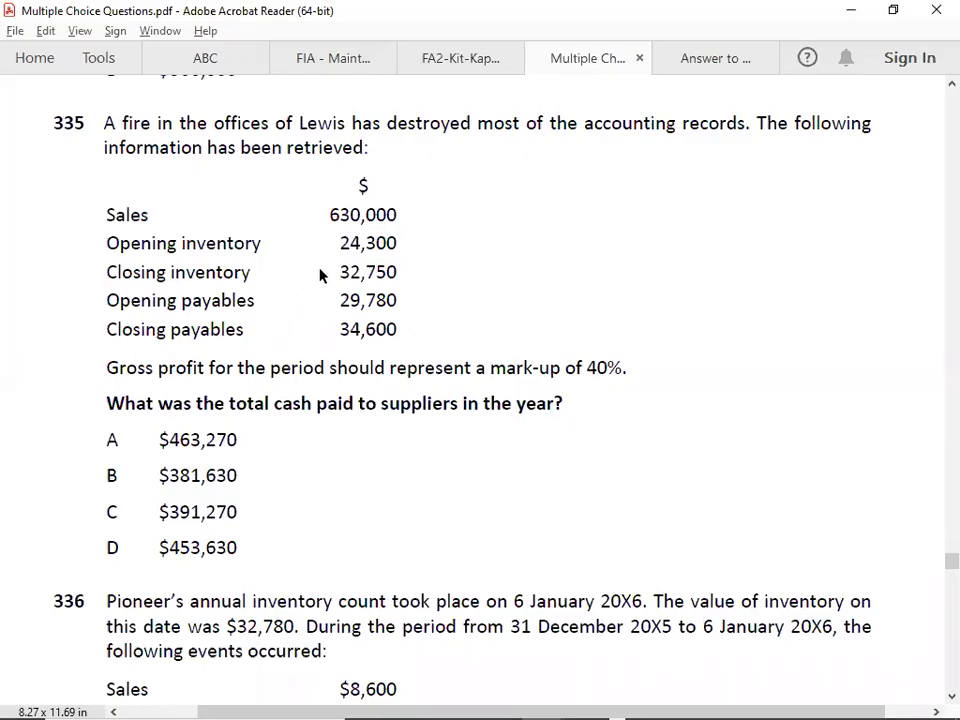
key(alt+Tab)
text(3275)
key(BackSpace)
key(BackSpace)
key(BackSpace)
key(BackSpace)
text(-32750)
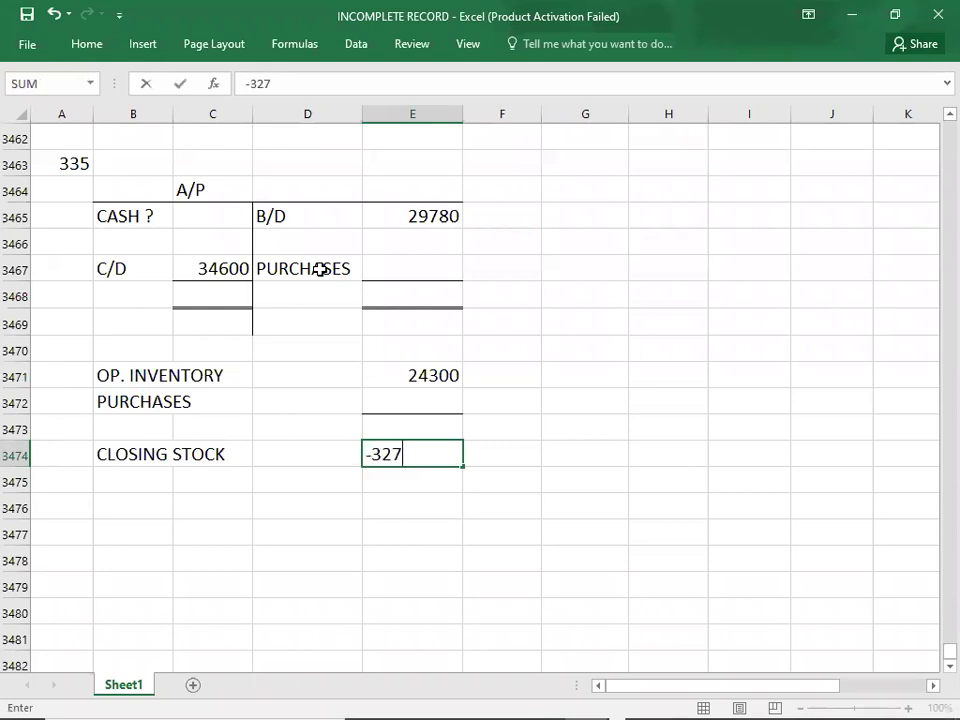
key(Return)
Step: Label the row below the closing stock COGS in B3475
text(COS)
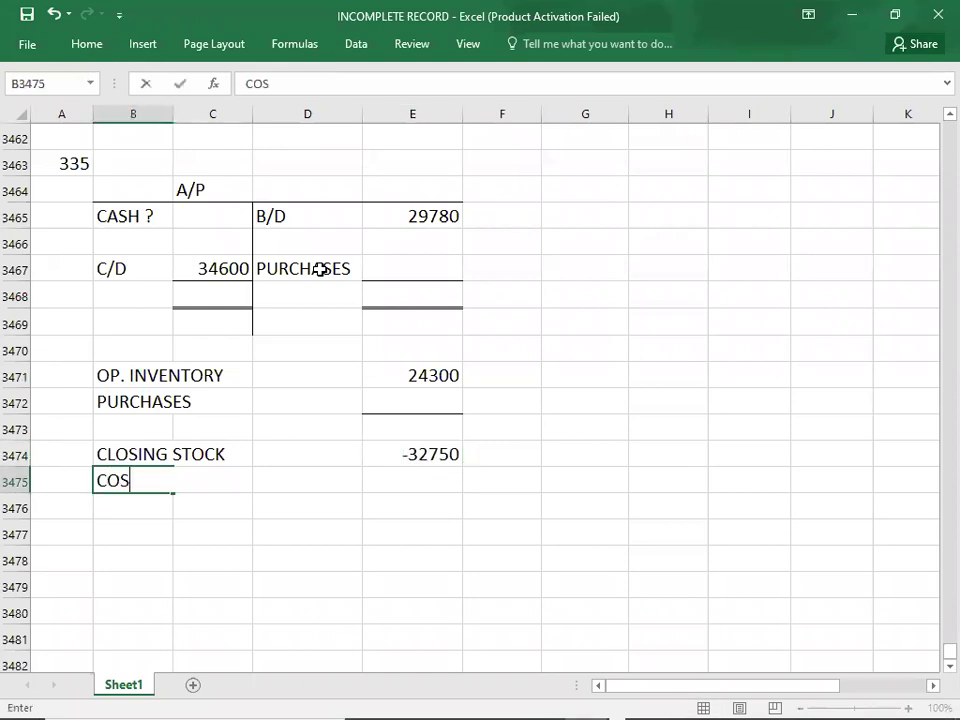
click(319, 269)
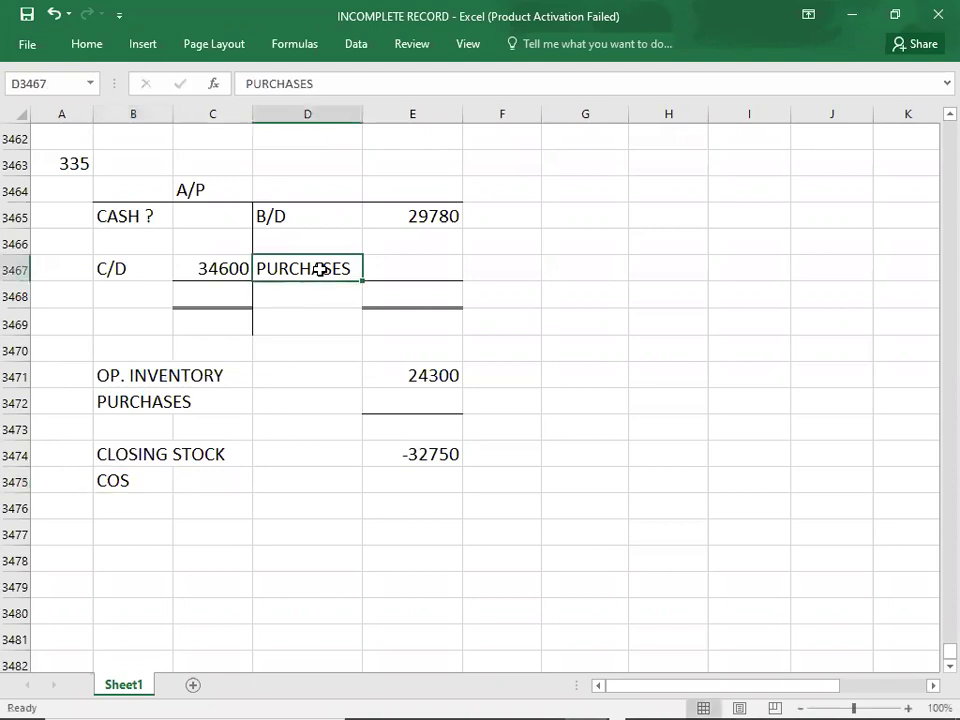
click(127, 484)
text(CL)
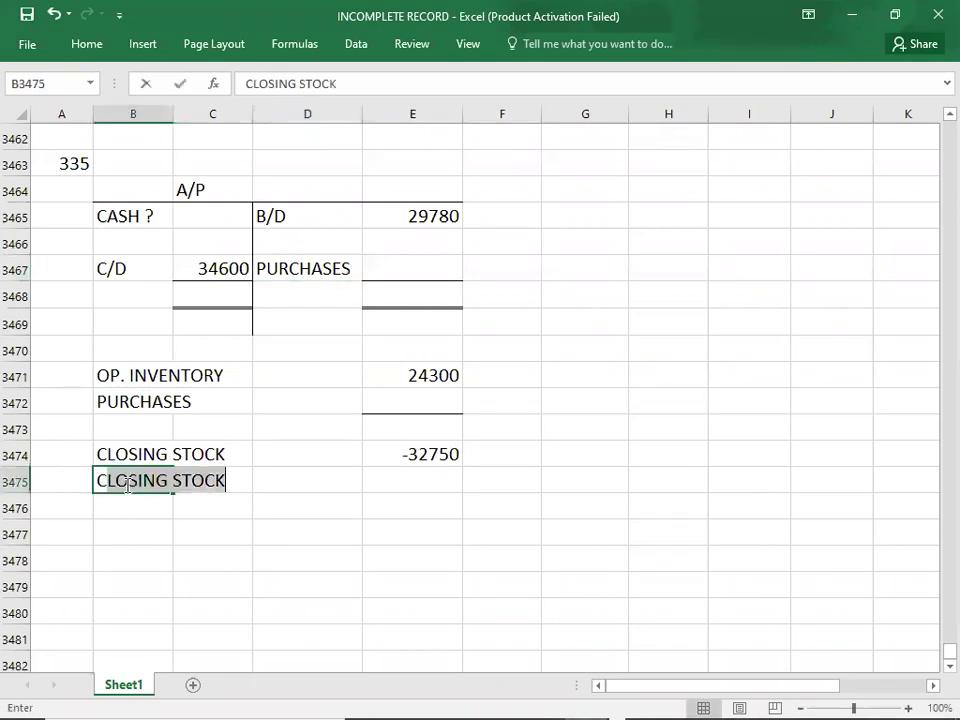
key(BackSpace)
key(BackSpace)
text(OGS)
Step: Apply a top and double bottom border to the COGS amount cell E3475
key(Tab)
key(Tab)
key(Tab)
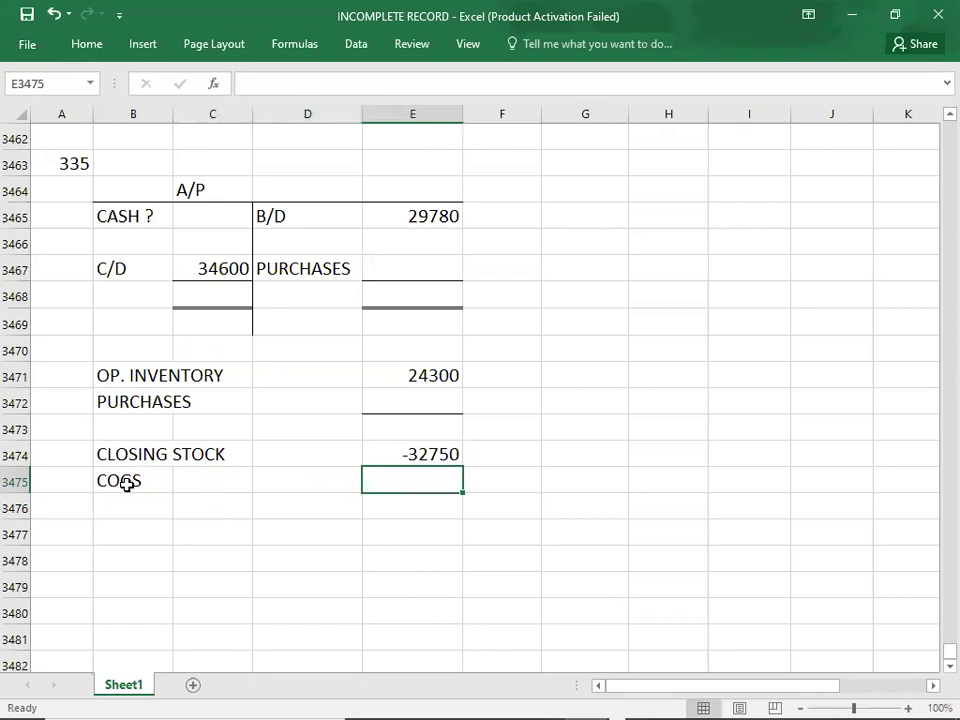
click(84, 44)
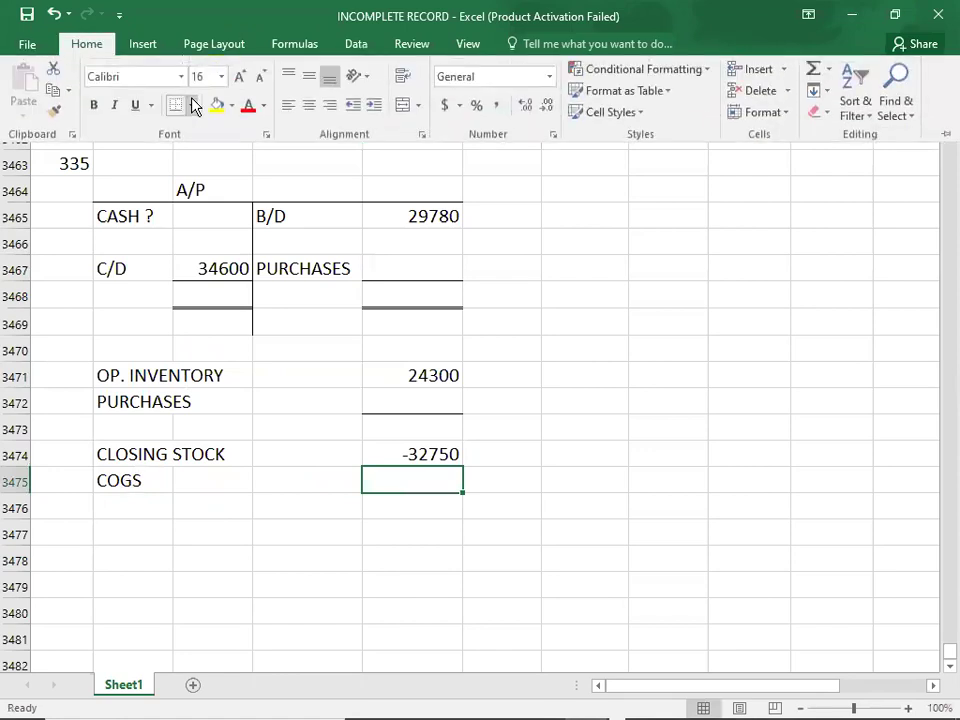
click(193, 106)
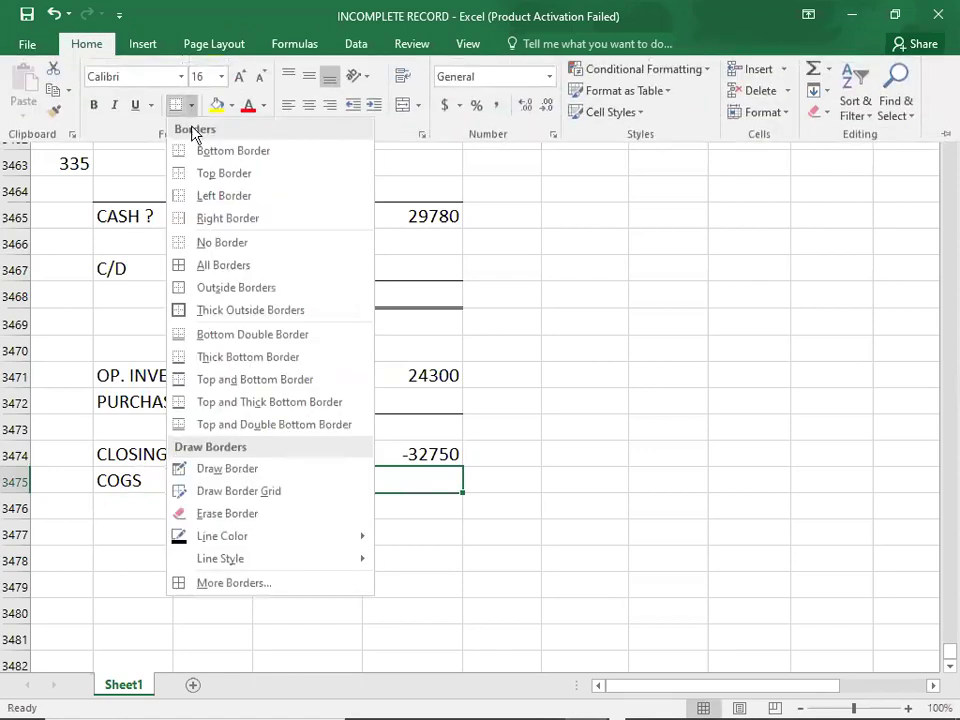
click(180, 425)
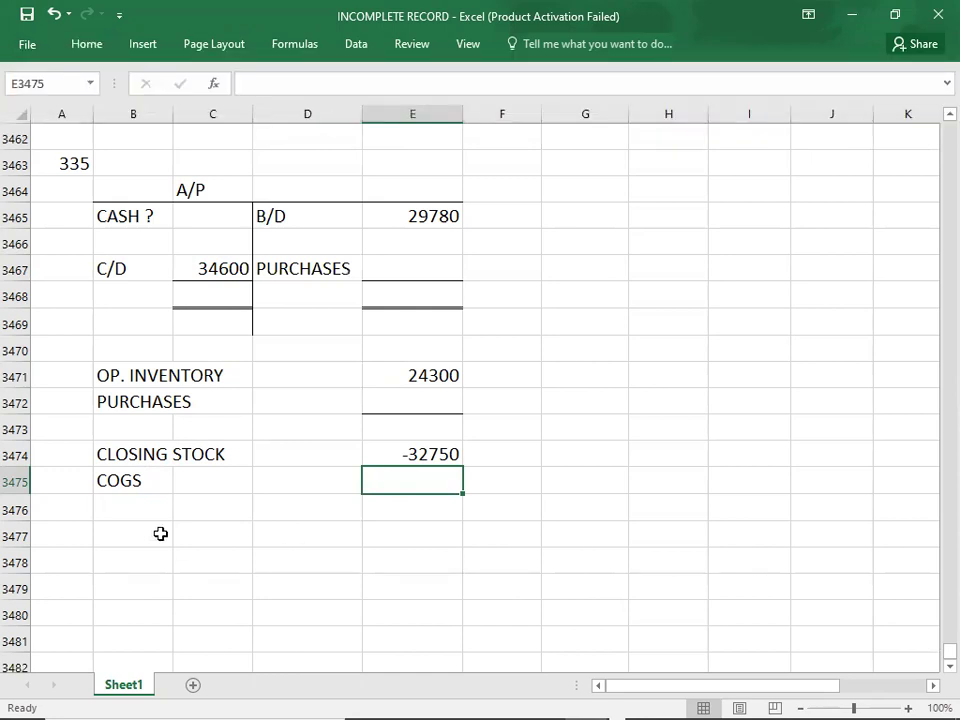
Step: Start the COGS working in B3477 as "COGS = 630000", taking the sales figure from question 335 in the PDF
click(133, 530)
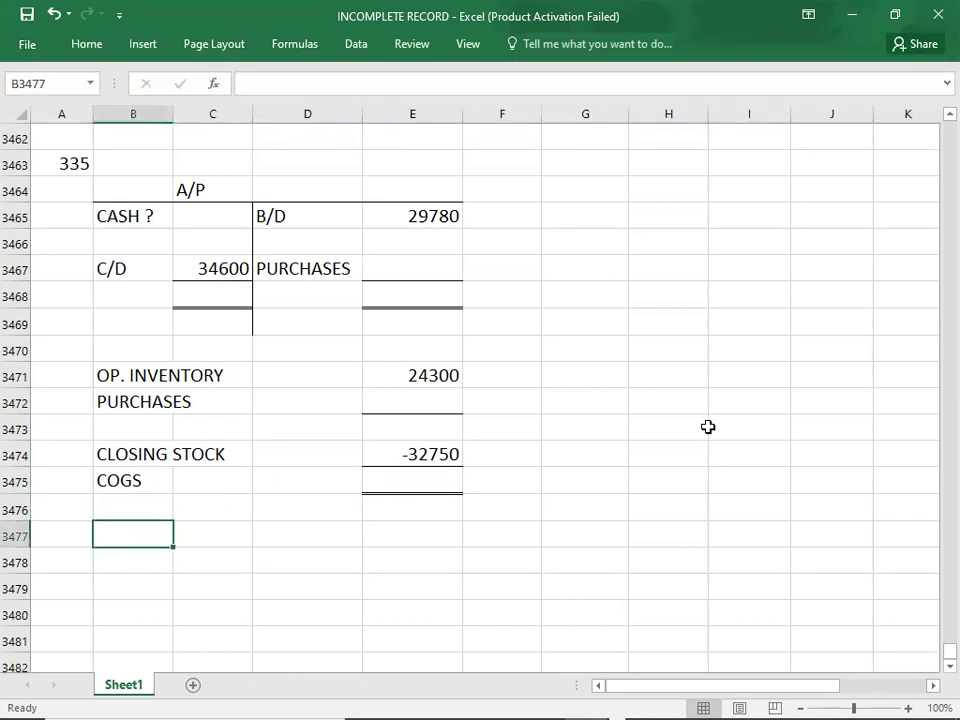
text(COGS =)
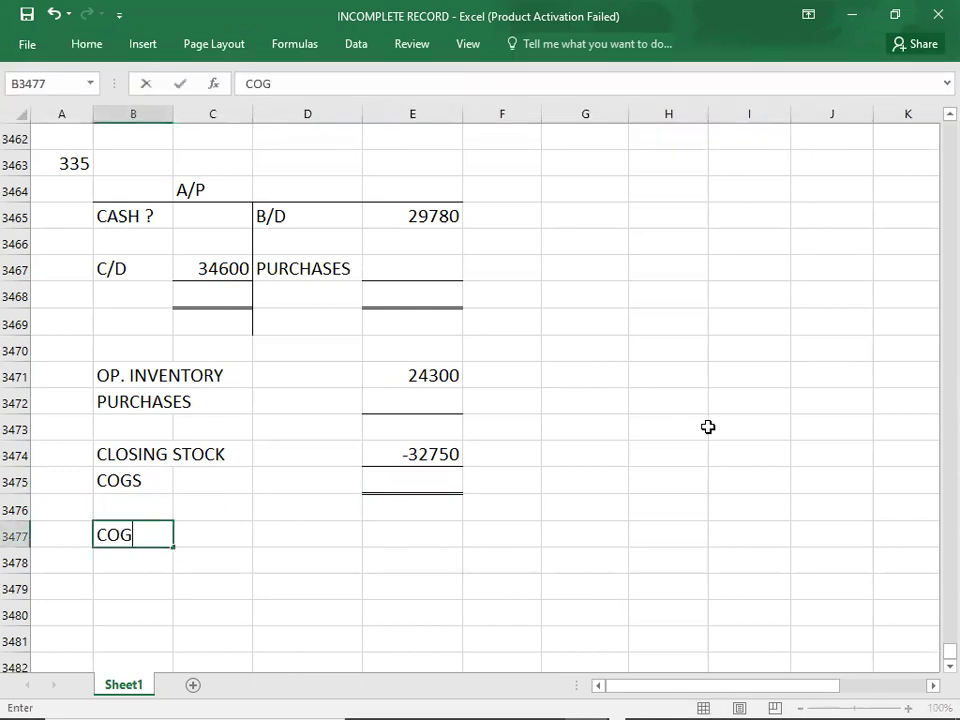
key(alt+Tab)
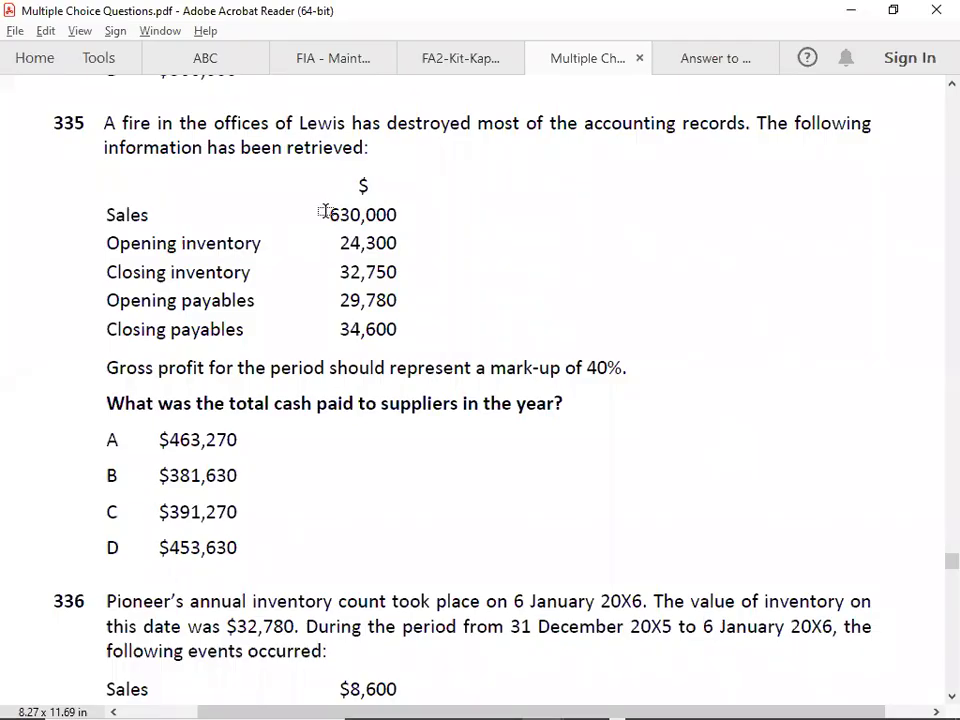
key(alt+Tab)
text(630000)
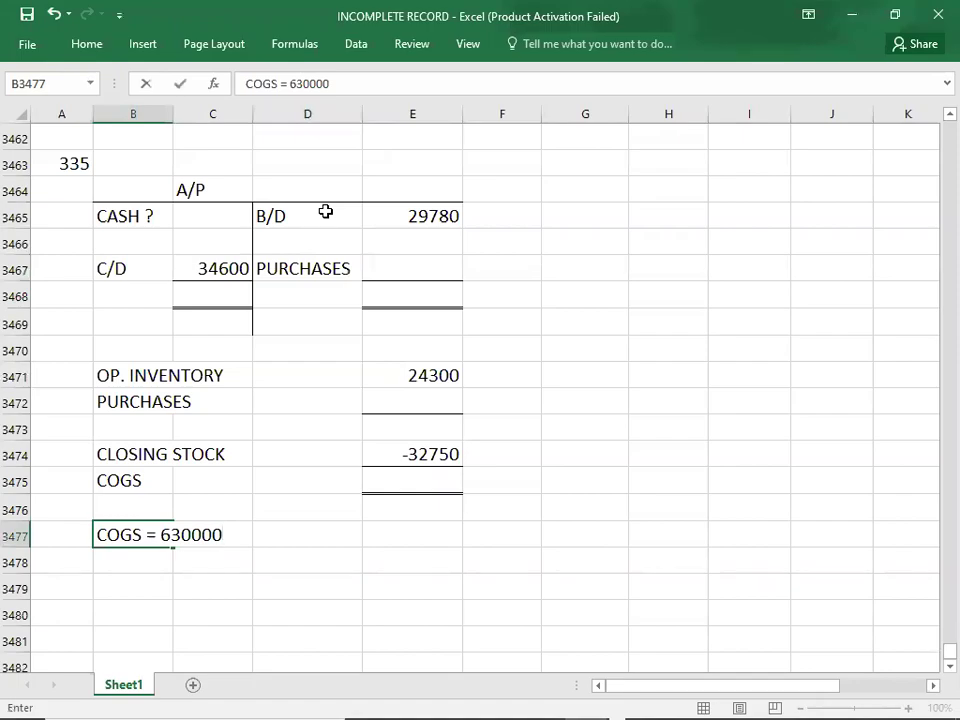
Step: Check question 335's mark-up in the PDF, finish the COGS working with "*100/140 =" and enter 450000 in E3477
key(alt+Tab)
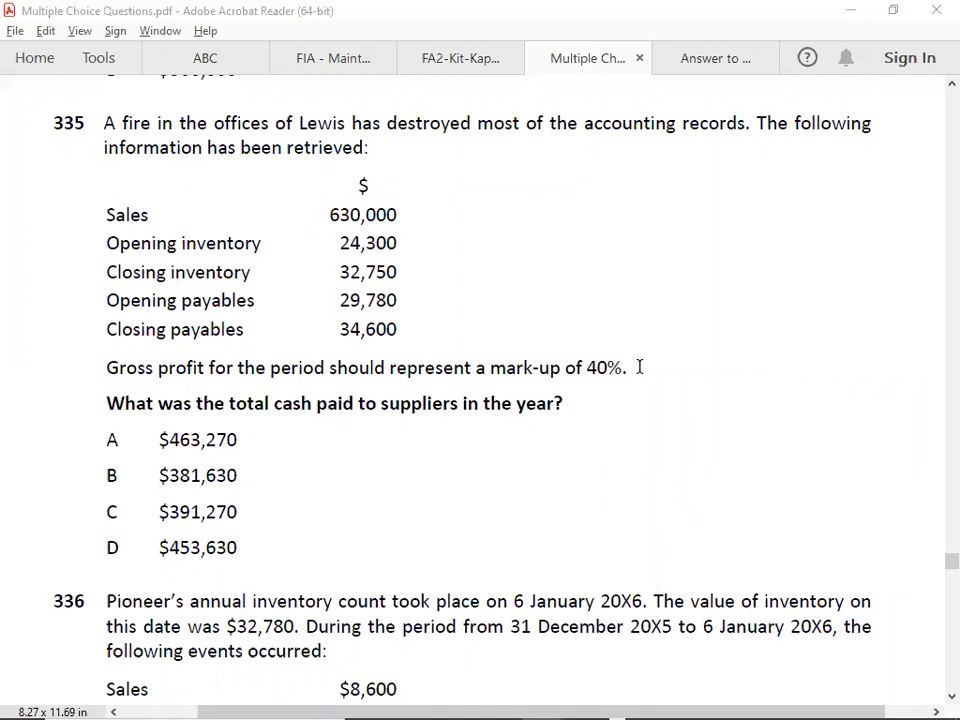
key(alt+Tab)
text(*10)
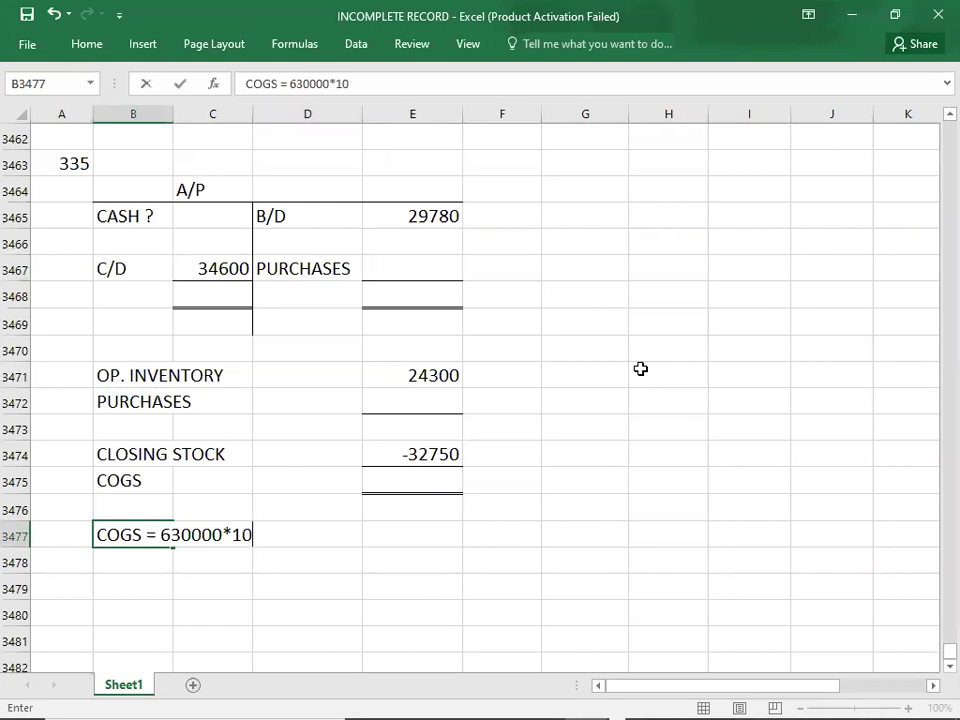
text(0/140 =)
key(Right)
key(Right)
key(Right)
text(450000)
key(Return)
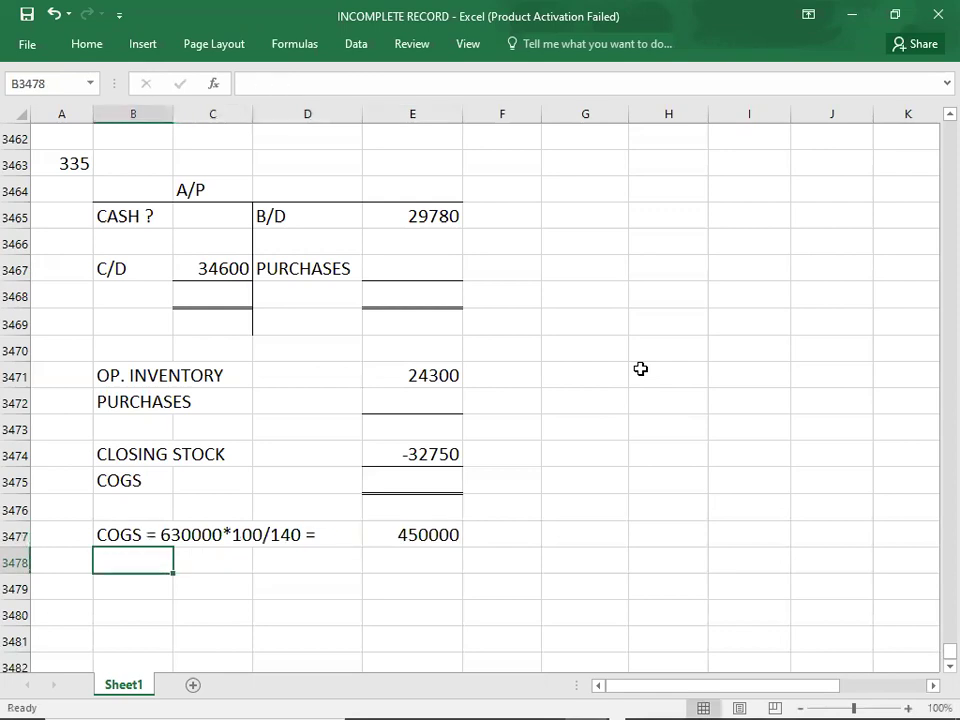
Step: Enter 450000 as the COGS amount in E3475
click(433, 475)
text(450000)
key(Return)
Step: Enter the subtotal 482750 in E3473, above the closing stock amount
key(Up)
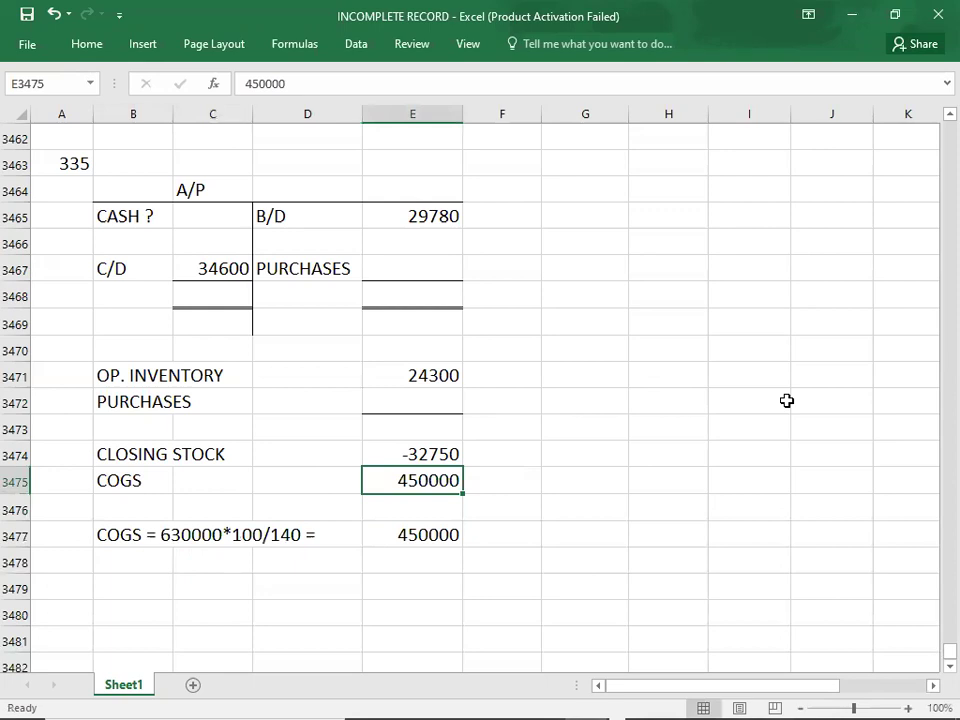
key(shift+Up)
key(Up)
key(Up)
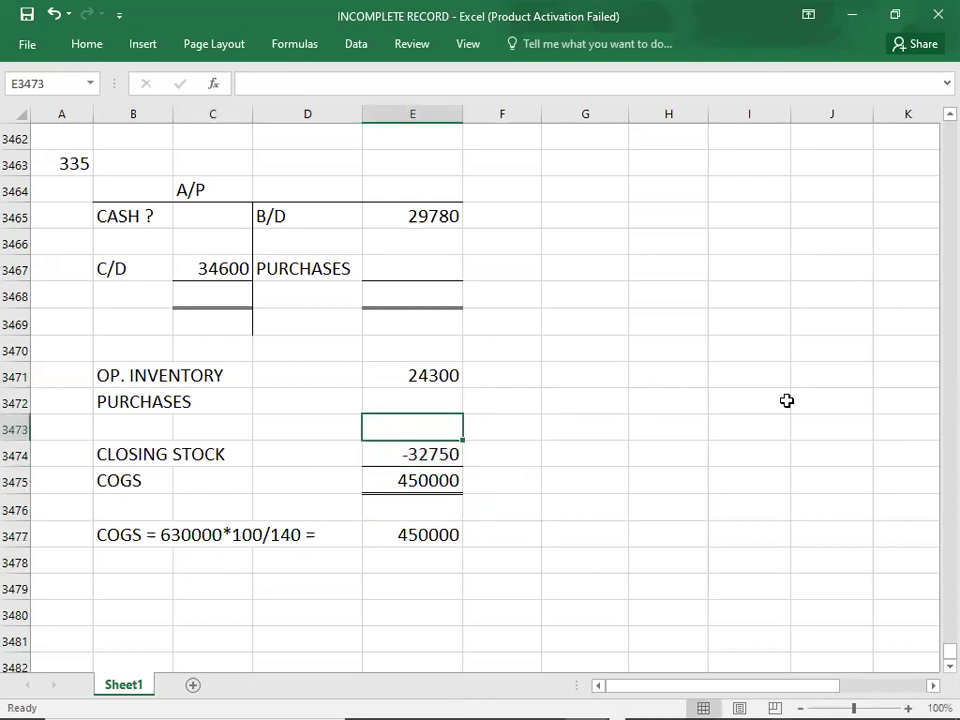
text(48)
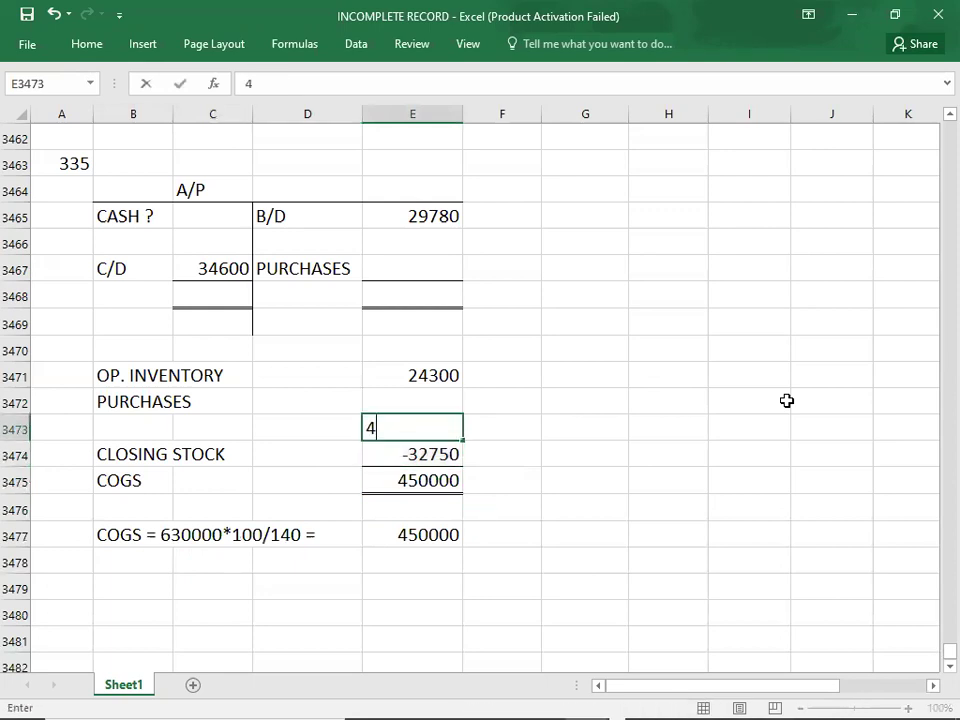
text(2750)
key(Return)
key(Up)
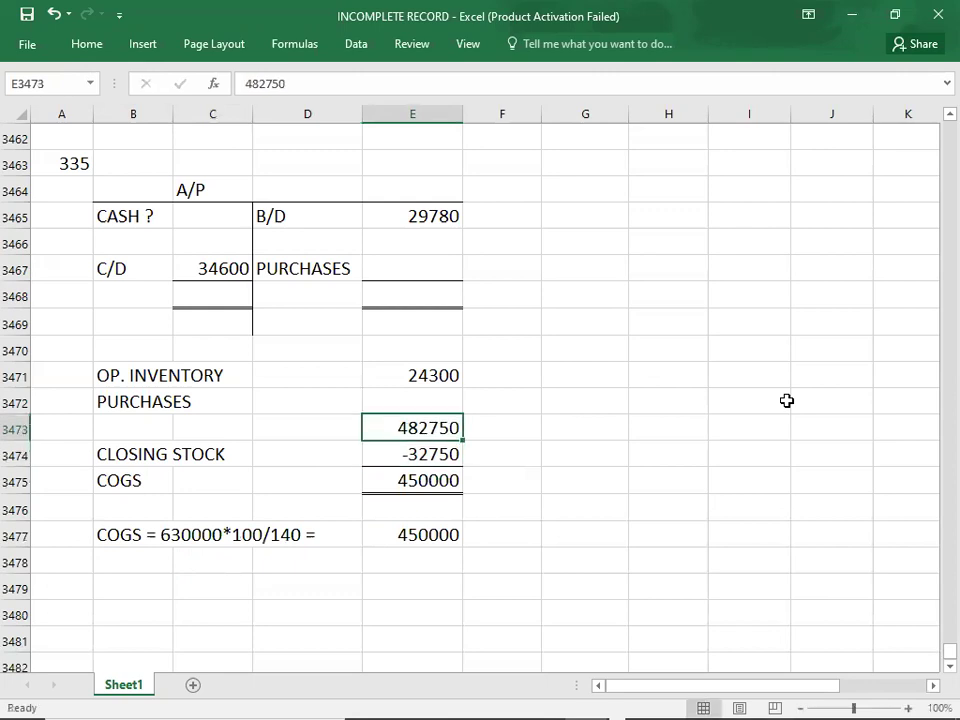
Step: Mark purchases as the unknown figure with "?" in D3472
key(shift+Up)
key(shift+Up)
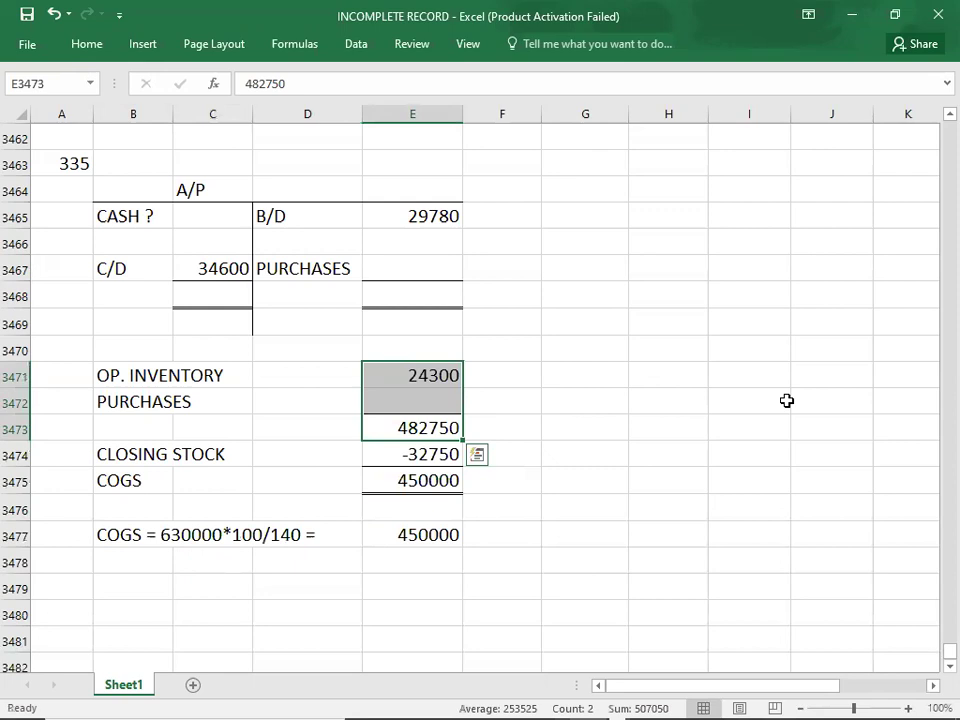
click(336, 405)
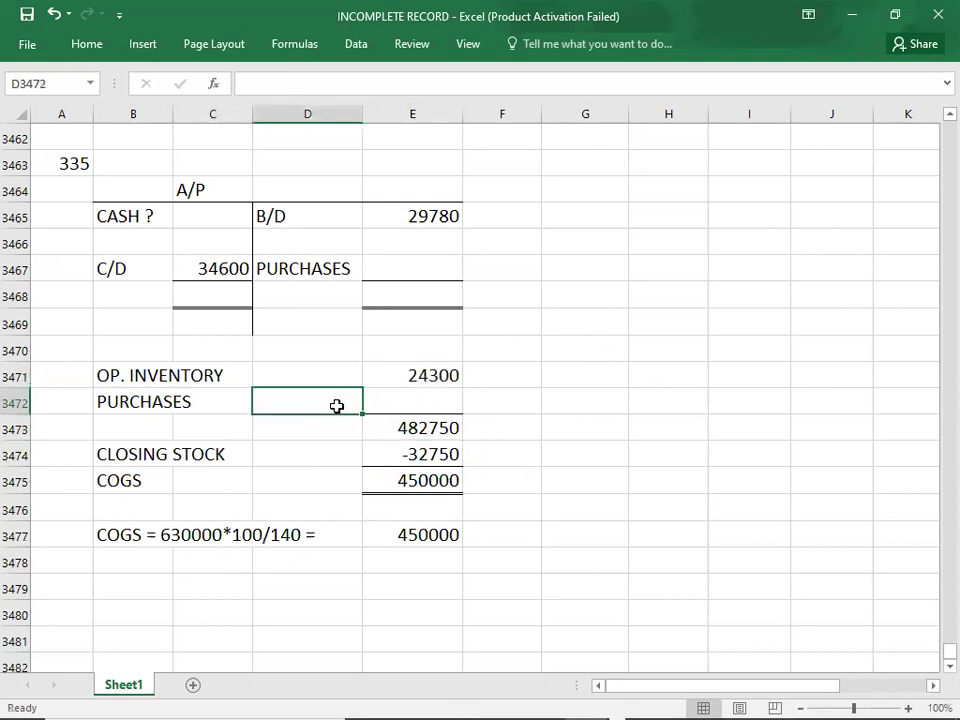
text(?)
key(Tab)
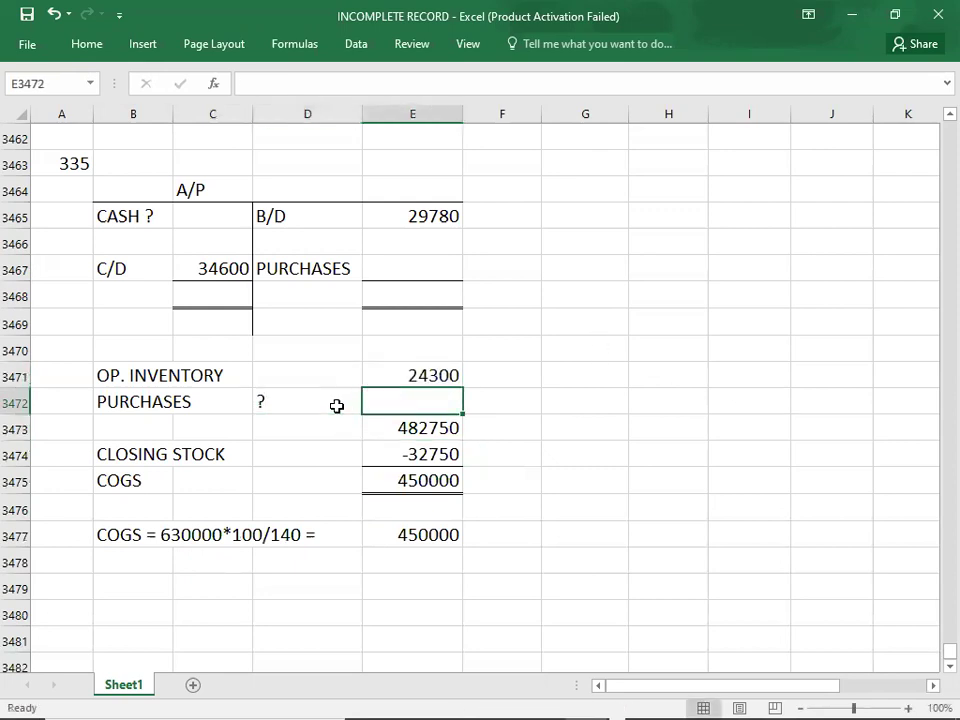
Step: Try 453560 as the purchases amount in E3472 and in the A/P account cell E3467
text(453)
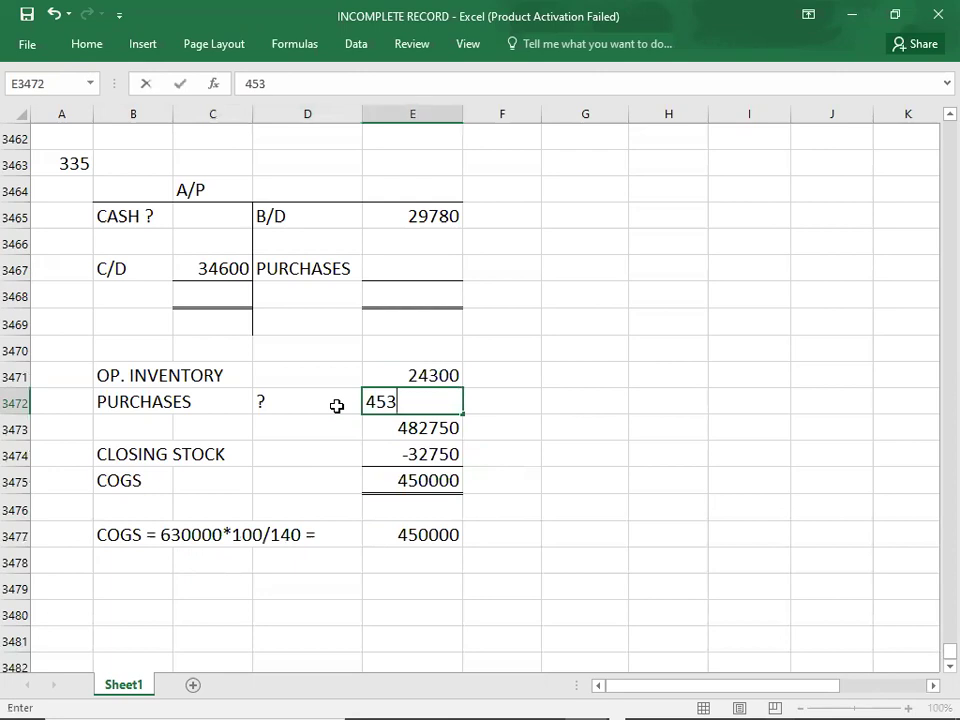
text(560)
key(Return)
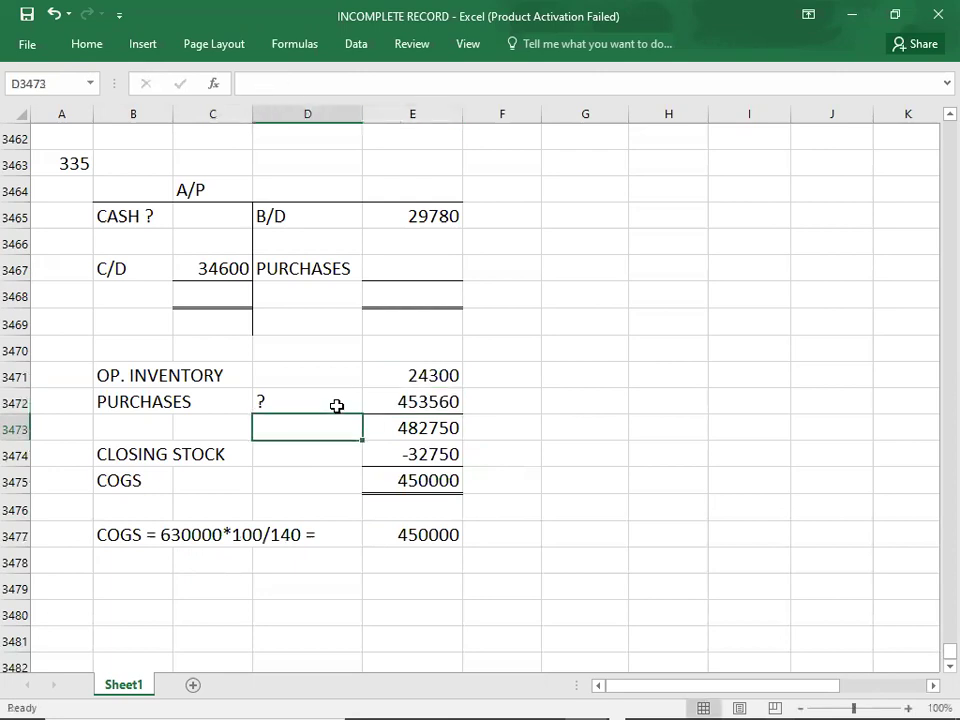
key(Return)
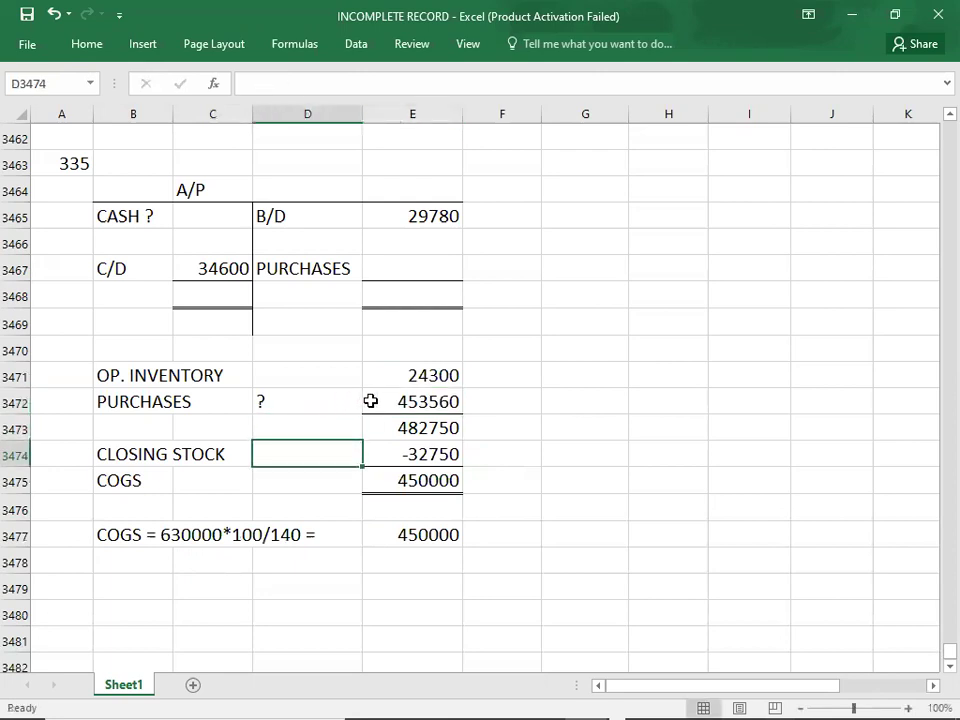
click(375, 401)
click(411, 260)
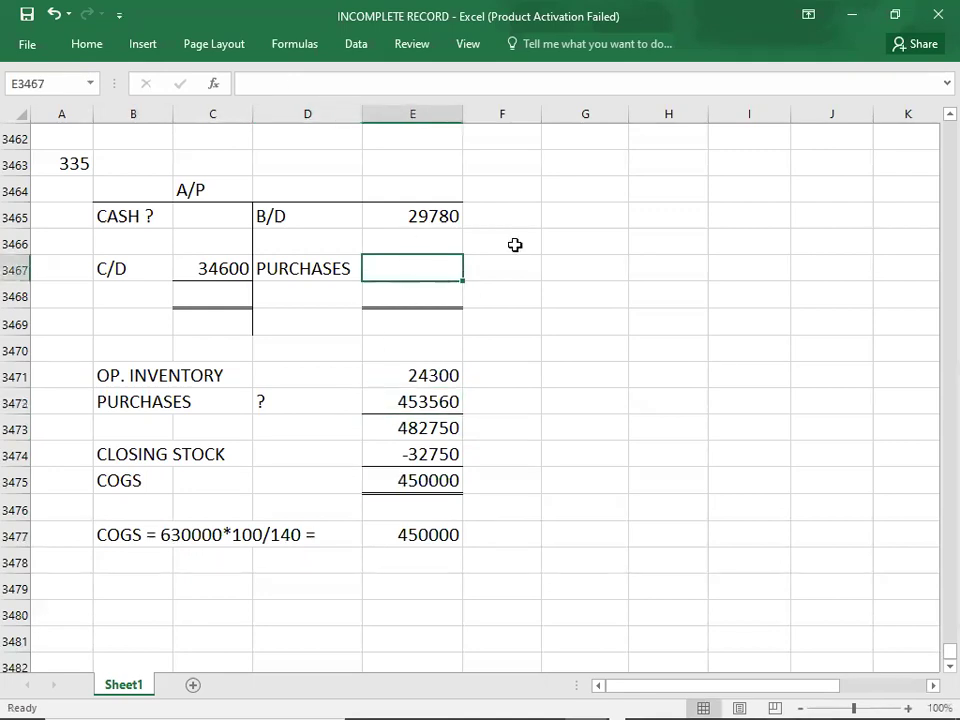
text(453)
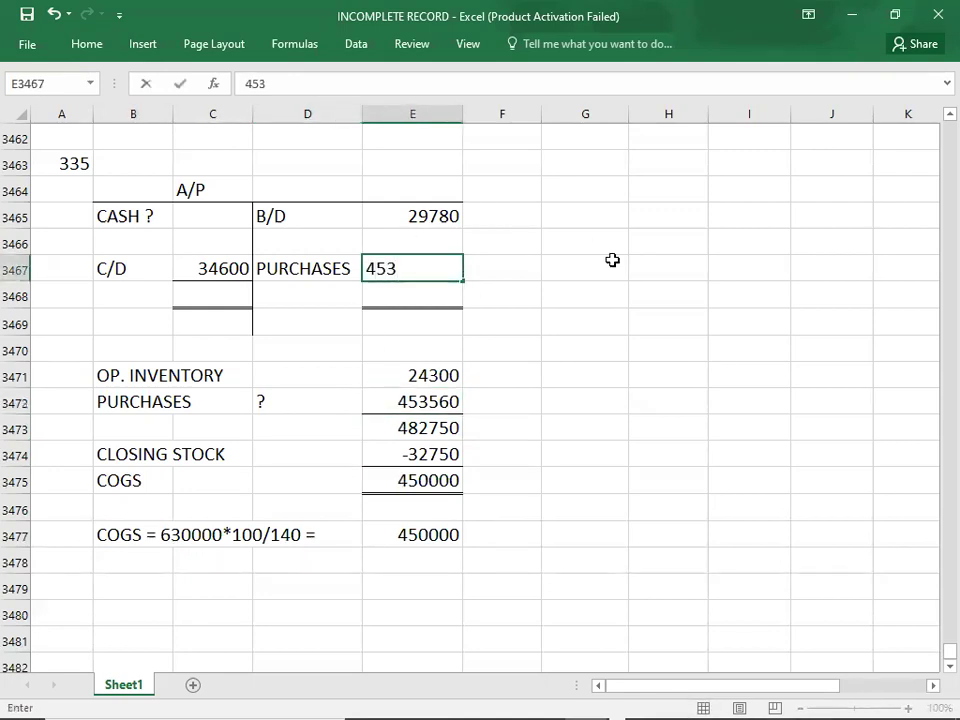
text(560)
key(ctrl+Return)
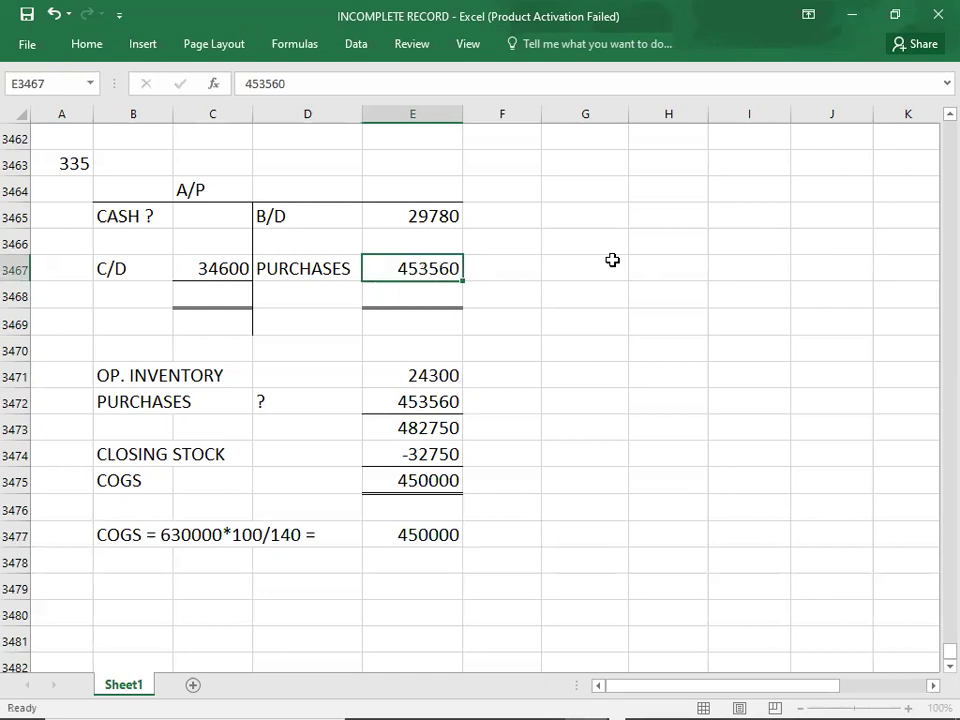
Step: Undo the purchases amounts entered in E3467 and E3472
key(Down)
key(Down)
key(Down)
key(Down)
key(Down)
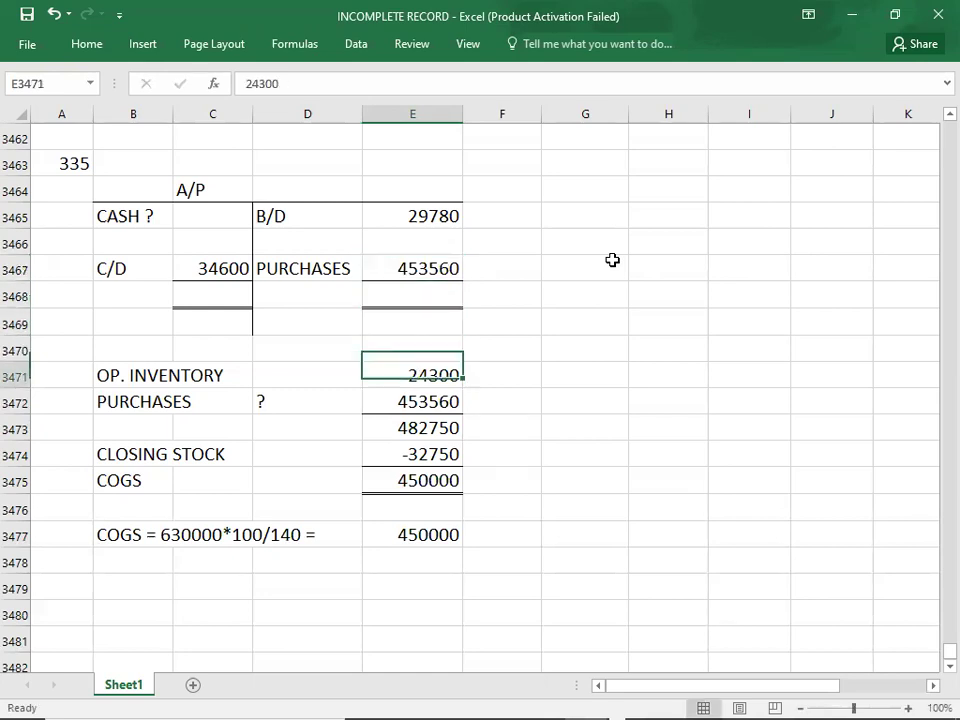
key(ctrl+z)
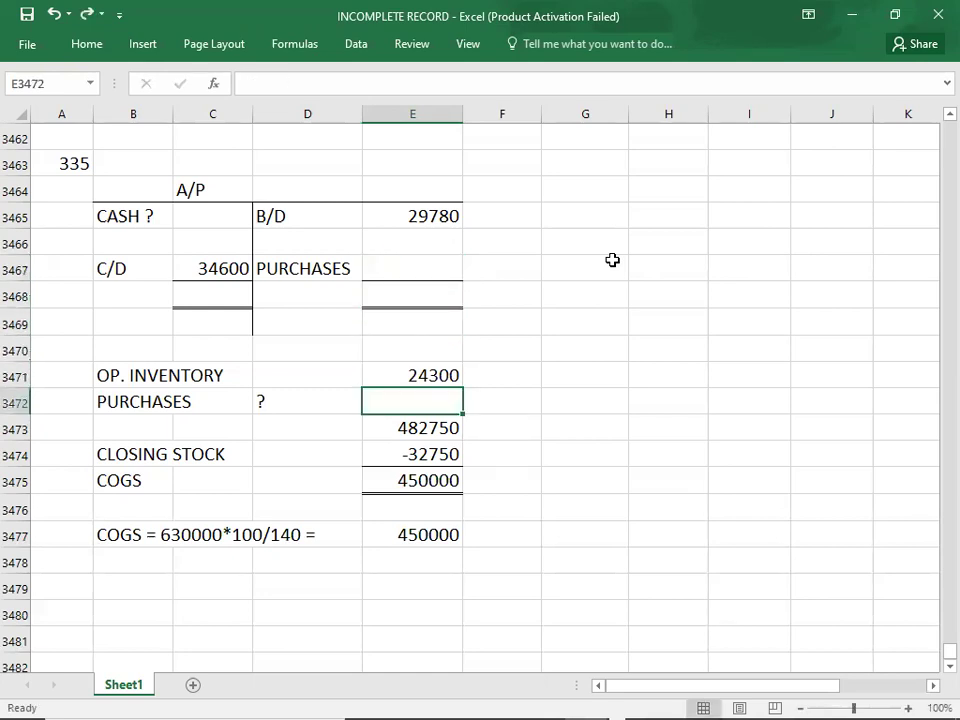
Step: Enter 458450 as the purchases amount in E3472
text(458450)
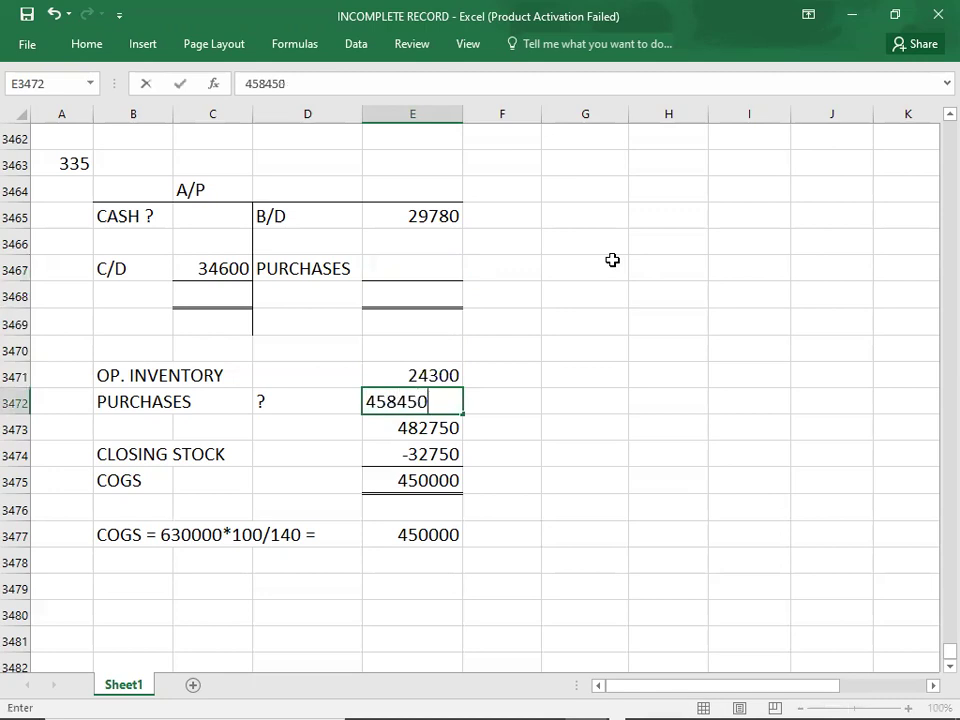
key(ctrl+Return)
key(Up)
key(Up)
key(Up)
key(Up)
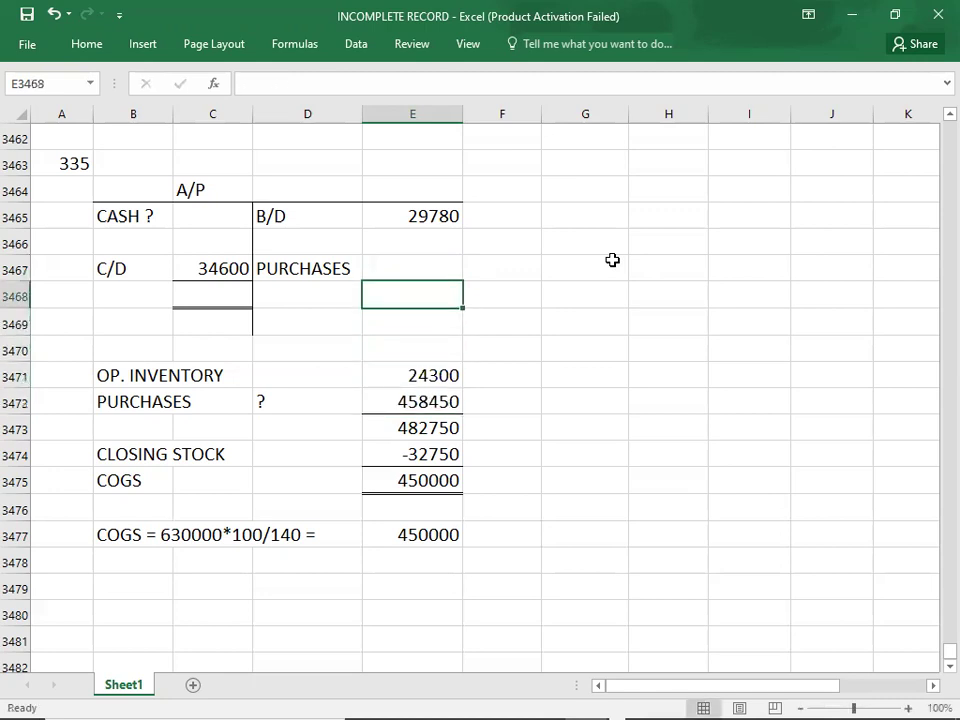
text(458450)
key(BackSpace)
key(BackSpace)
key(BackSpace)
key(BackSpace)
key(BackSpace)
key(BackSpace)
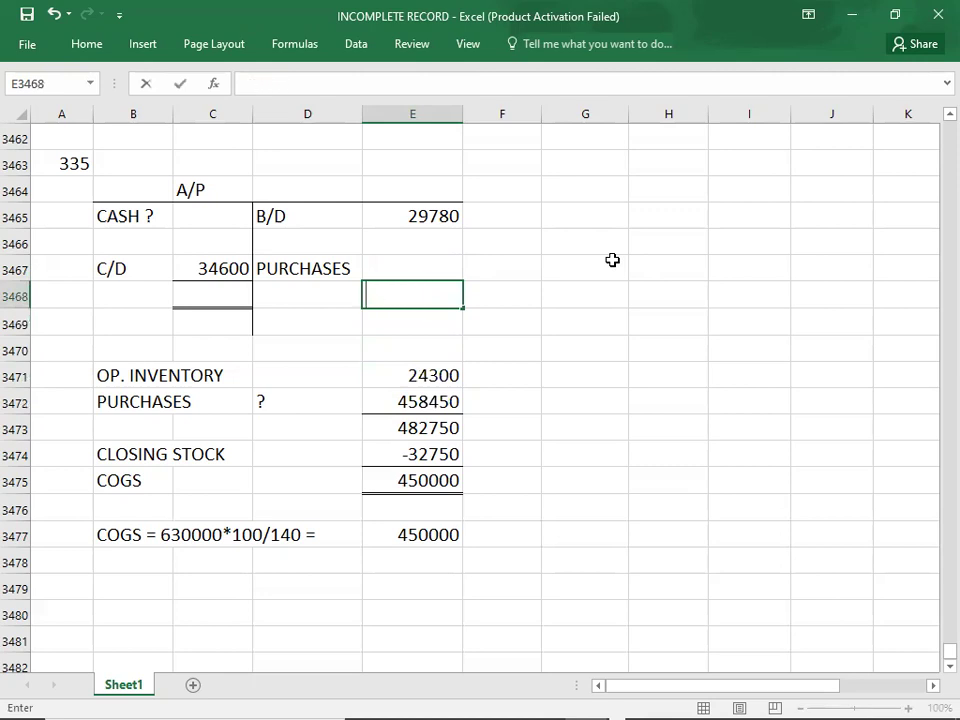
Step: Enter 458450 in E3467 as the purchases amount in the A/P account
key(Up)
key(Up)
key(Down)
text(45)
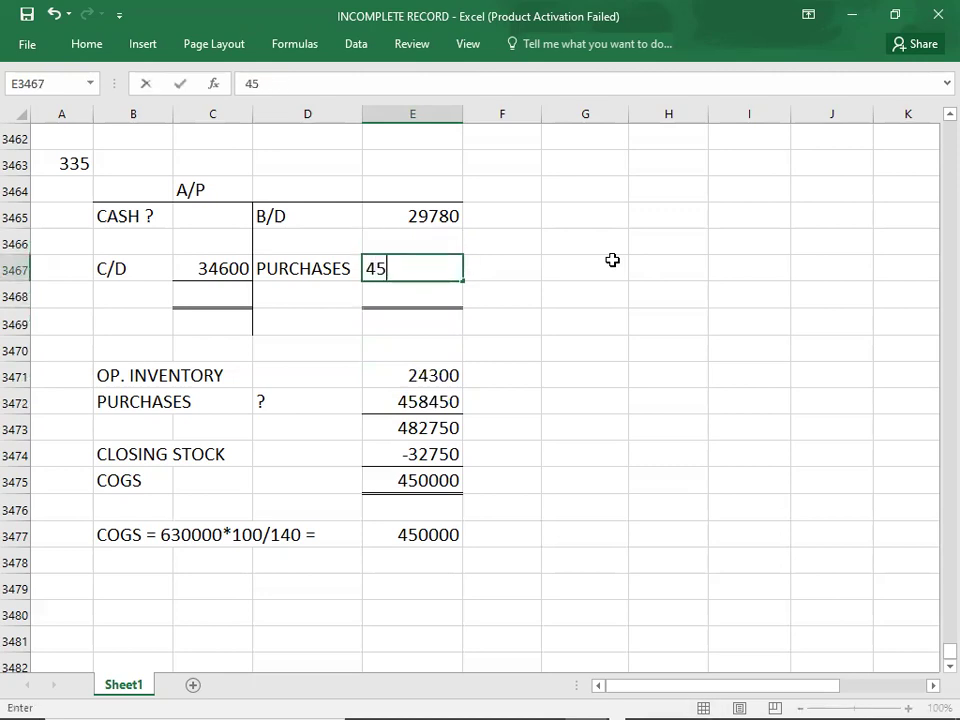
text(8450)
key(Return)
Step: Sum the A/P account's credit amounts E3465:E3467 and enter the total 488230 in E3468
key(Up)
key(Up)
key(Up)
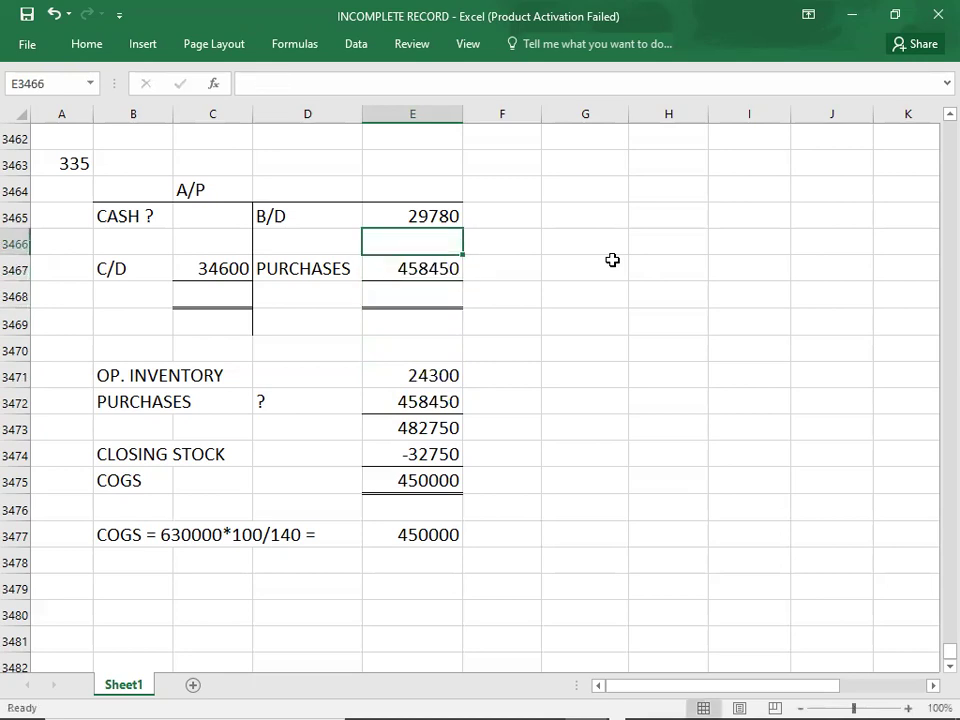
key(shift+Down)
key(shift+Down)
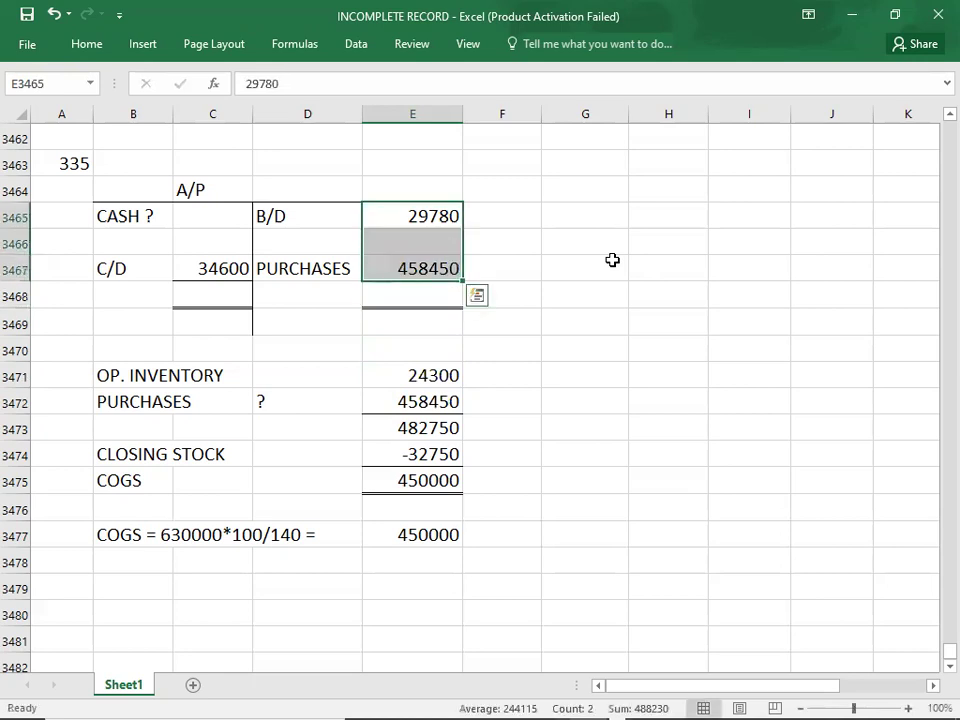
key(Down)
key(Down)
key(Down)
text(4)
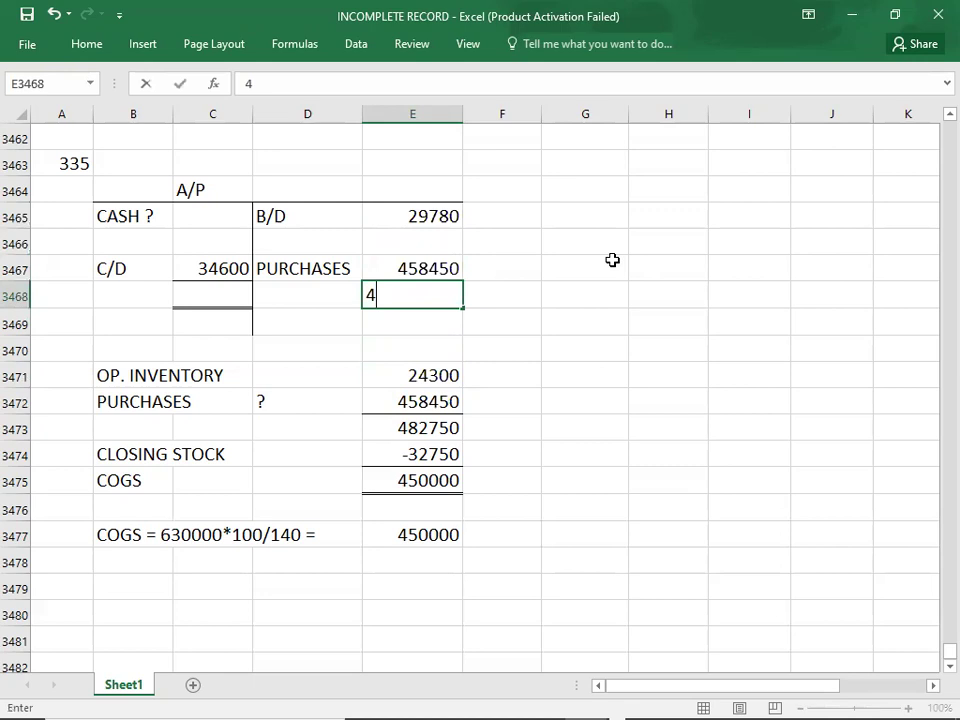
text(88230)
Step: Enter the matching total 488230 on the A/P account's debit side in C3468
key(Left)
key(Left)
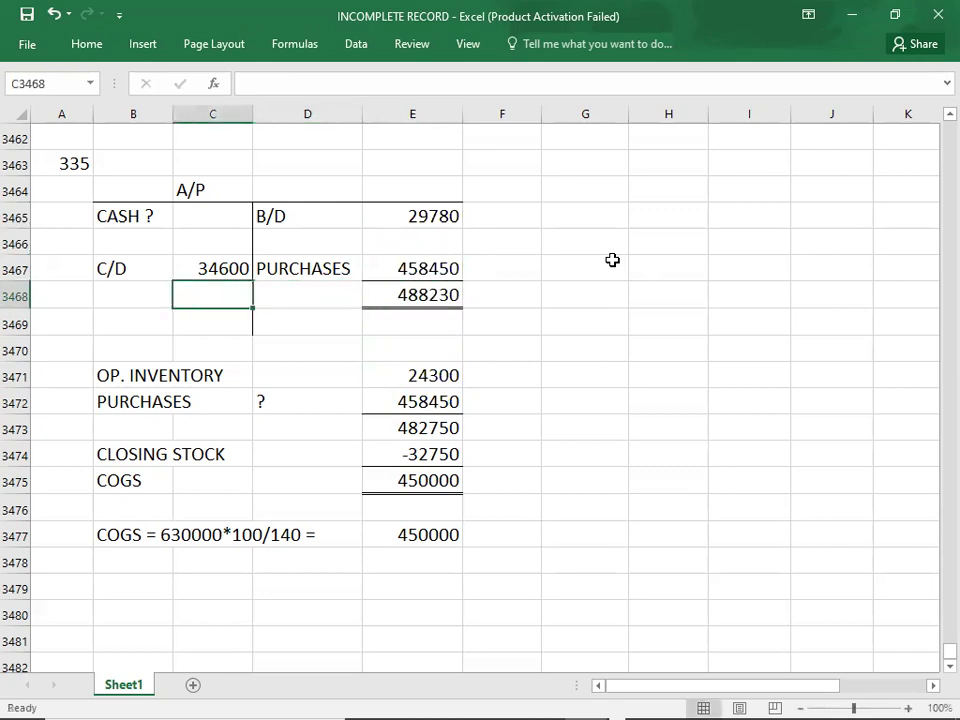
text(488230)
key(Return)
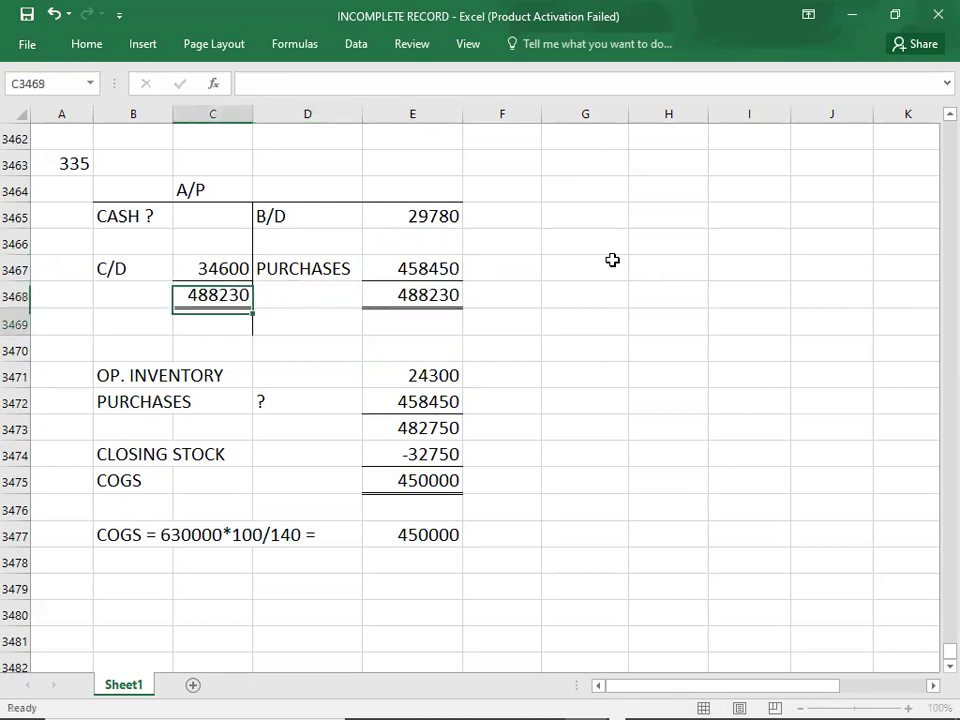
Step: Enter 453630 in C3465 as the balancing cash paid to suppliers in the A/P account
key(Up)
key(Up)
key(Down)
key(shift+Up)
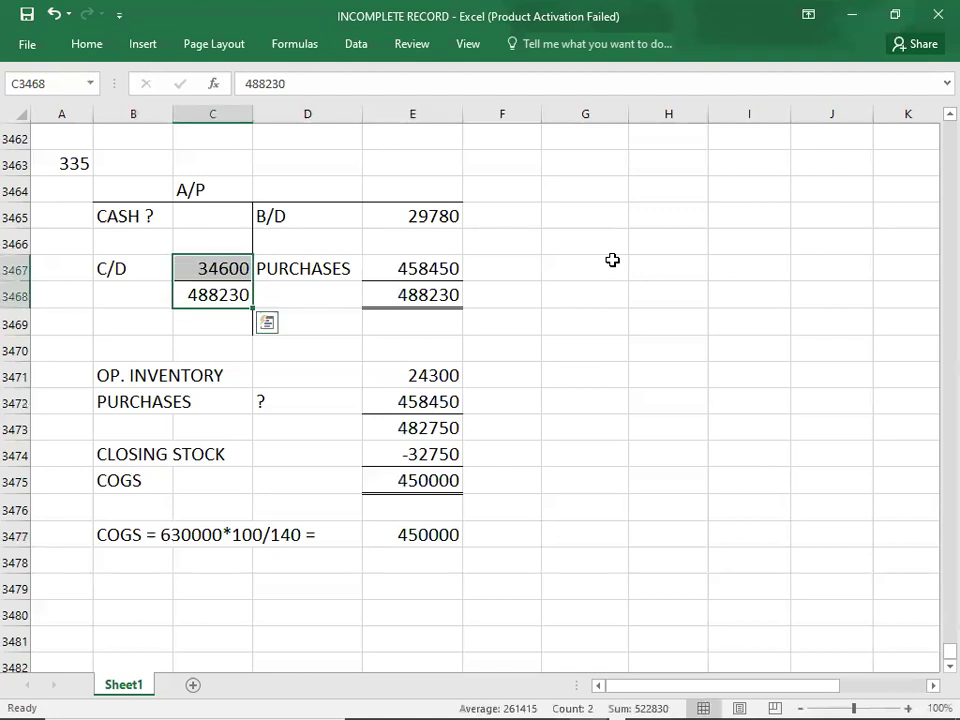
key(Up)
key(Up)
key(Up)
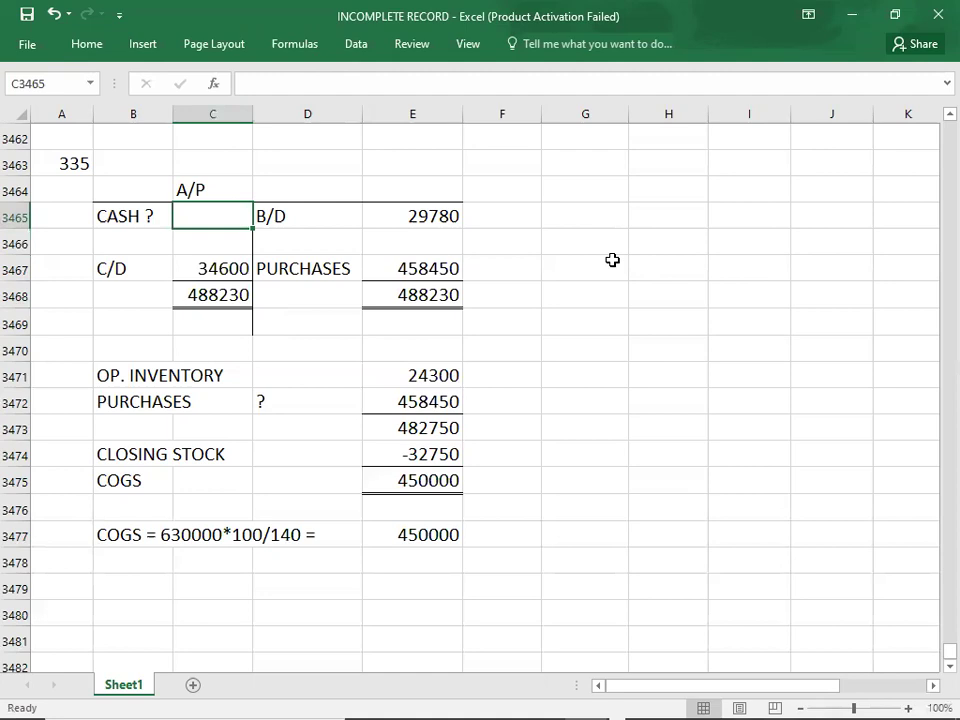
text(453)
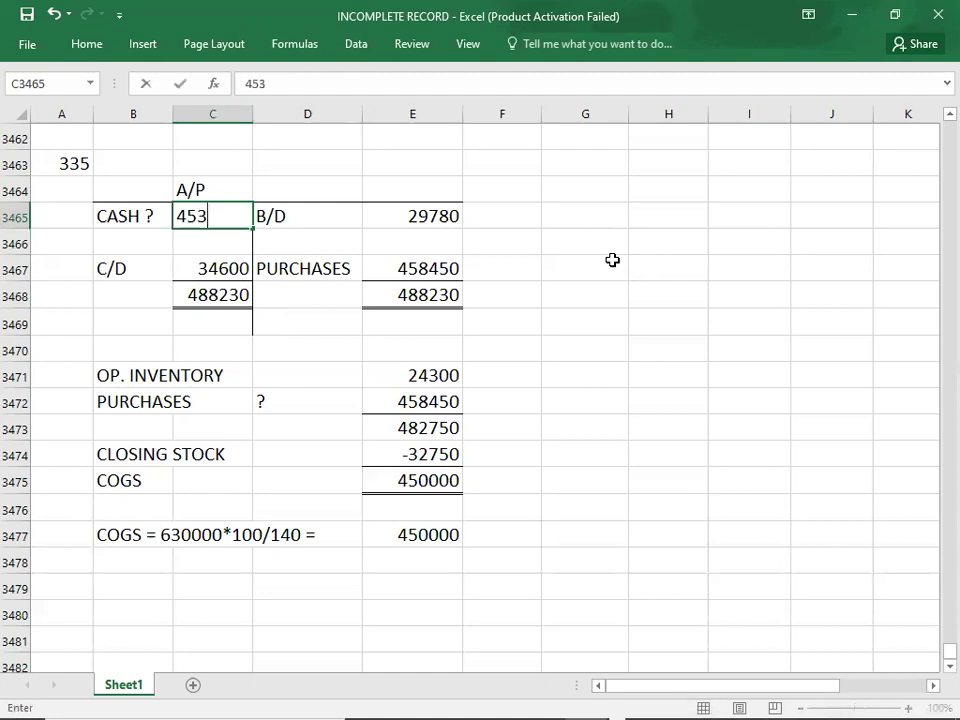
text(630)
key(Down)
key(Down)
key(Down)
key(Down)
key(Down)
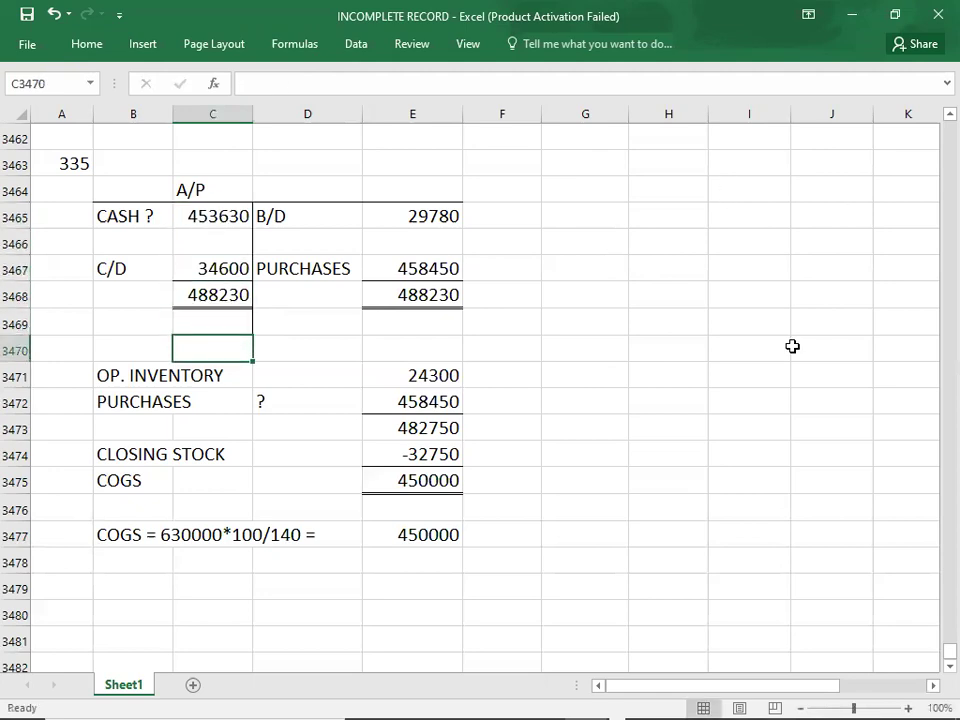
Step: Check question 335's answer options in the PDF and enter the answer D in A3464 of the workbook
key(alt+Tab)
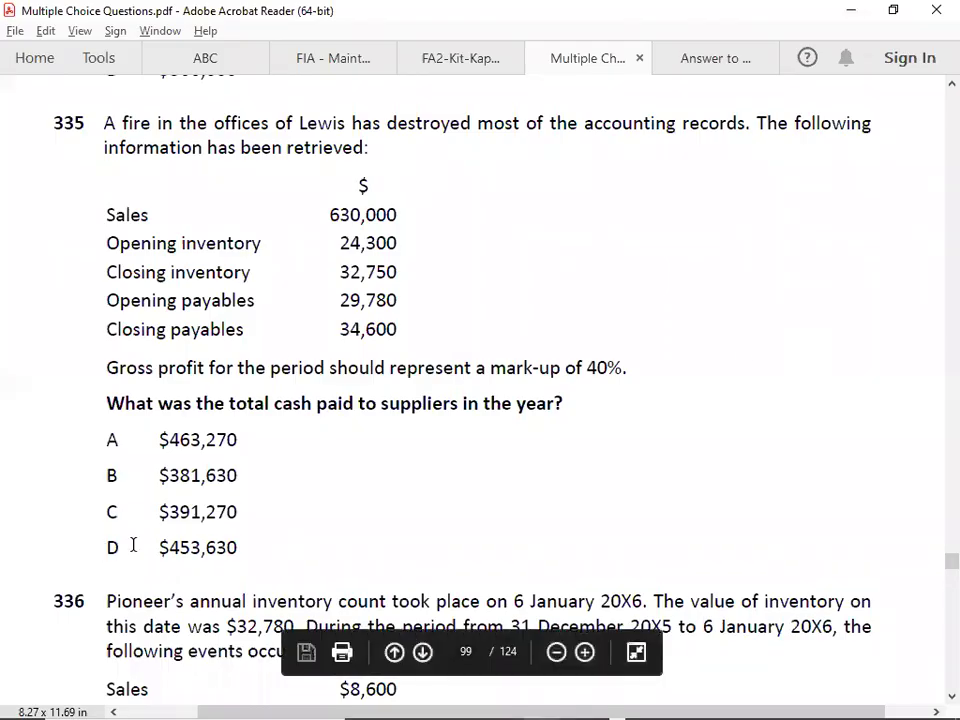
key(alt+Tab)
key(Up)
key(Up)
key(Up)
key(Up)
key(Up)
key(Left)
key(Left)
key(Up)
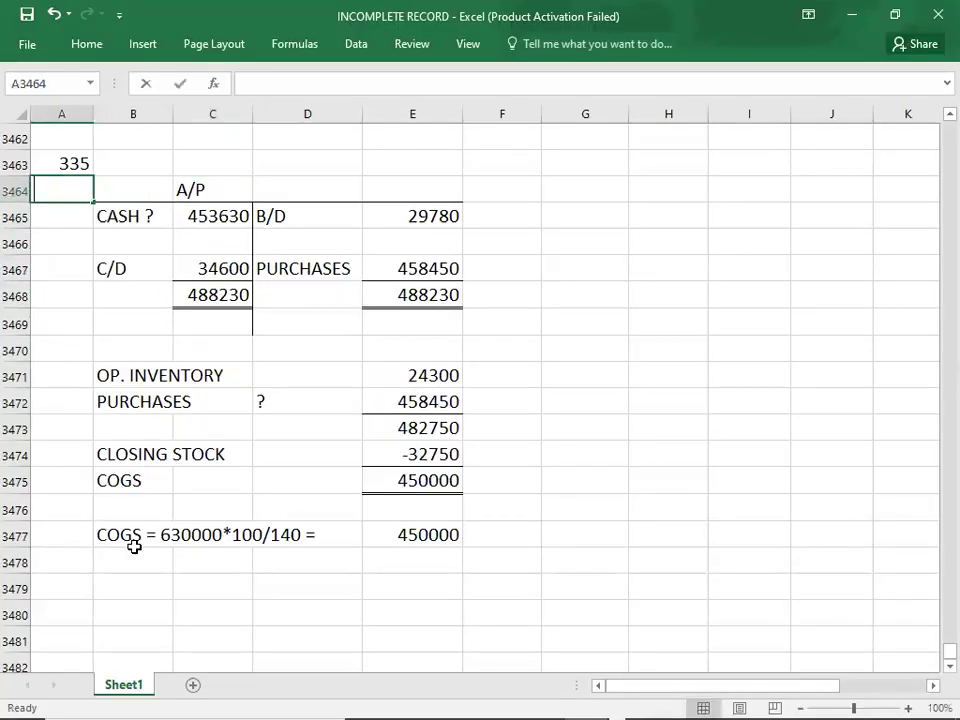
text(D)
key(Return)
key(Down)
key(Down)
key(Down)
key(Down)
key(Down)
key(Down)
key(Down)
key(Down)
key(Down)
key(Down)
key(Down)
key(Down)
key(Down)
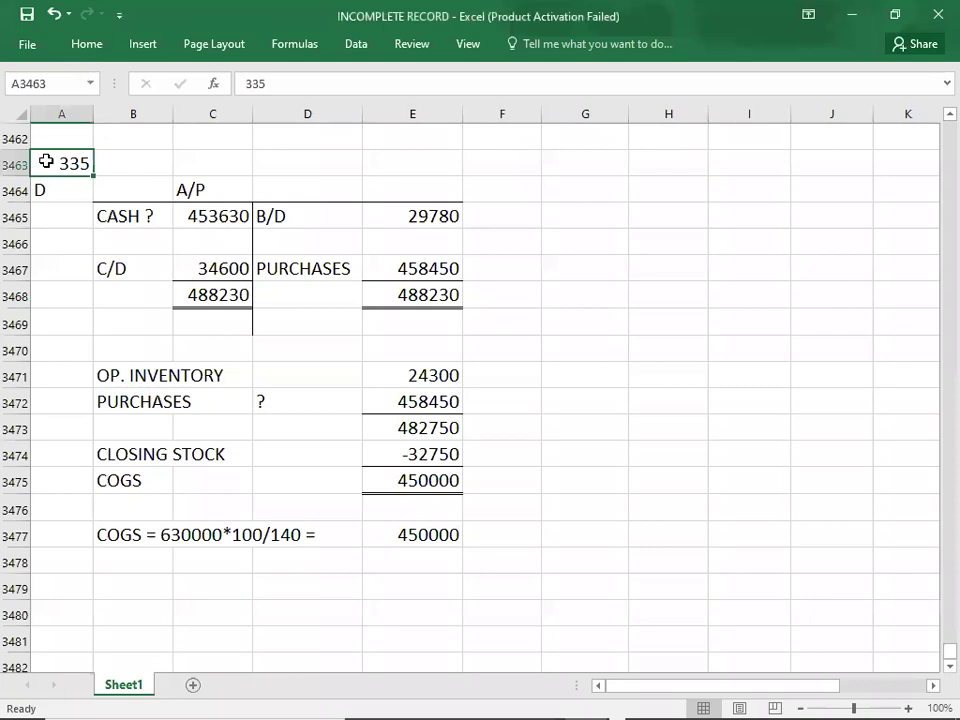
Step: Switch to Acrobat Reader and read question 337 in Multiple Choice Questions.pdf
key(alt+Tab)
key(alt+Tab)
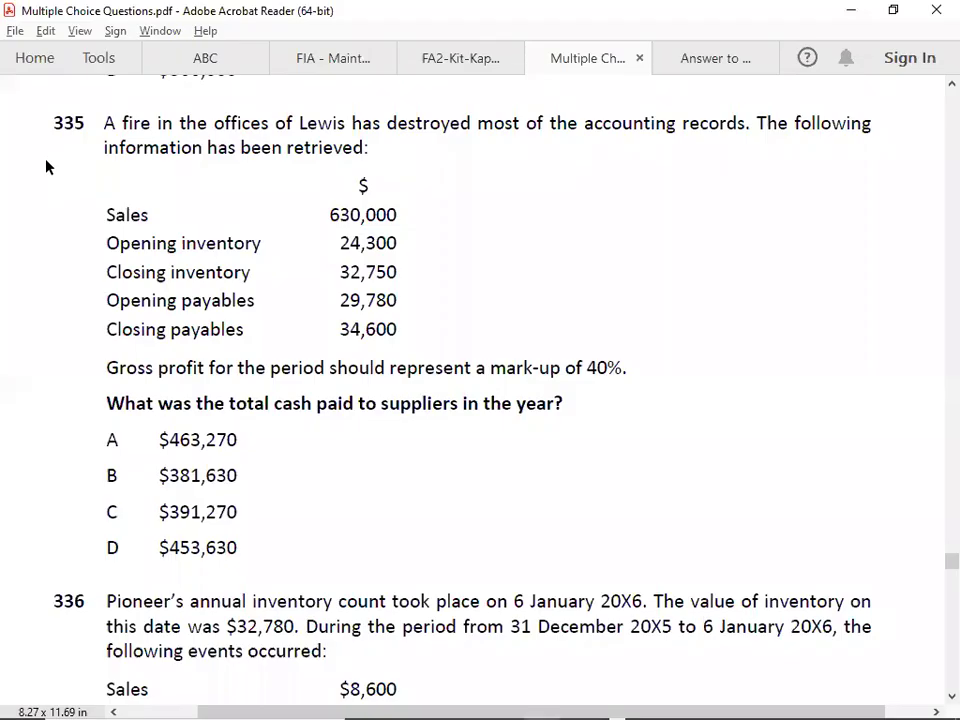
scroll(46, 167, down, 1)
scroll(46, 167, down, 10)
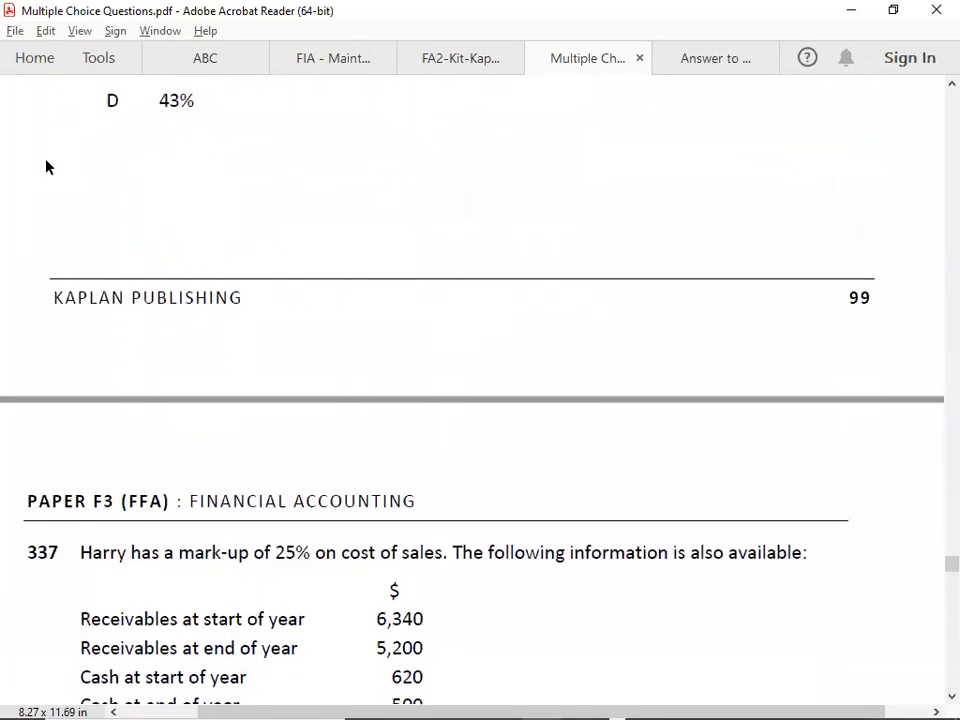
scroll(46, 167, down, 5)
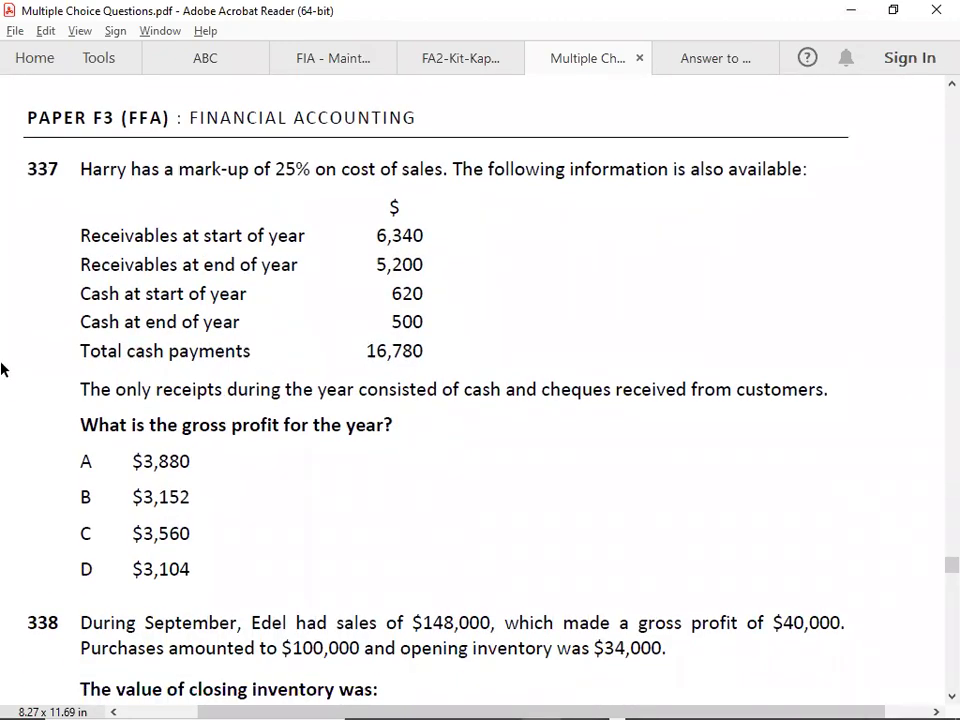
drag(460, 58, 484, 90)
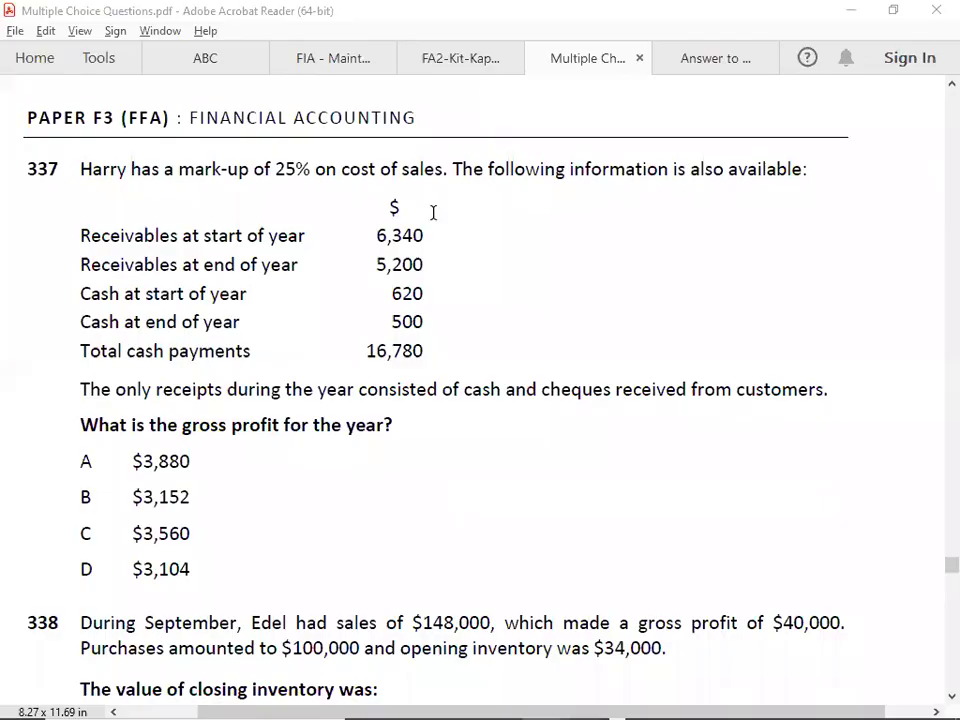
Step: Switch to Excel and enter the question number 337 in A3480, below the question 335 working
key(alt+Tab)
key(Down)
key(Down)
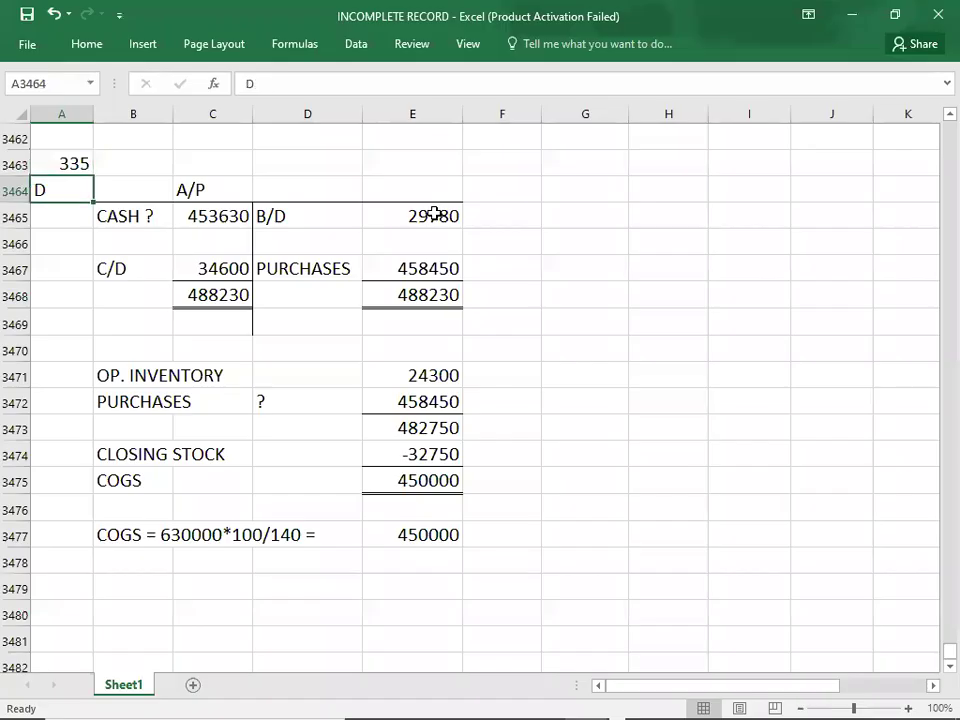
key(Down)
key(Down)
key(Down)
key(Down)
key(Down)
key(Down)
key(Down)
key(Down)
key(Down)
key(Down)
key(Down)
key(Down)
key(Down)
key(Down)
key(Down)
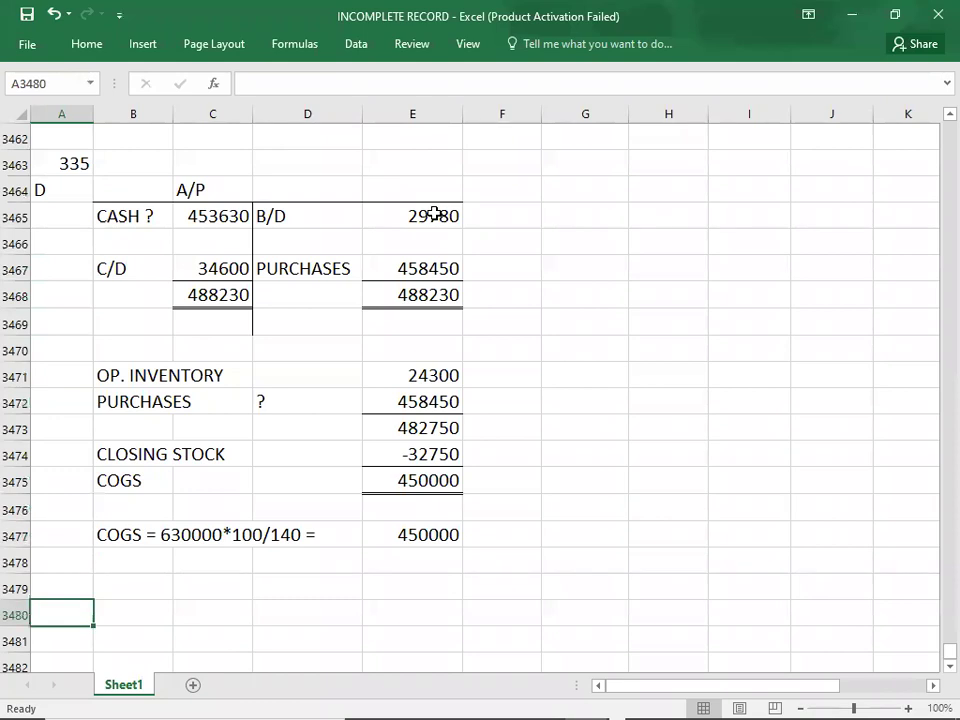
text(337)
key(Return)
Step: Copy question 335's A/P account B3464:E3469 to B3481 and clear the pasted contents, keeping the borders
key(Up)
key(Up)
key(Up)
key(Up)
key(Up)
key(Up)
key(Up)
key(Up)
key(Up)
key(Up)
key(Up)
key(Up)
key(Up)
key(Up)
key(Up)
key(Up)
key(Right)
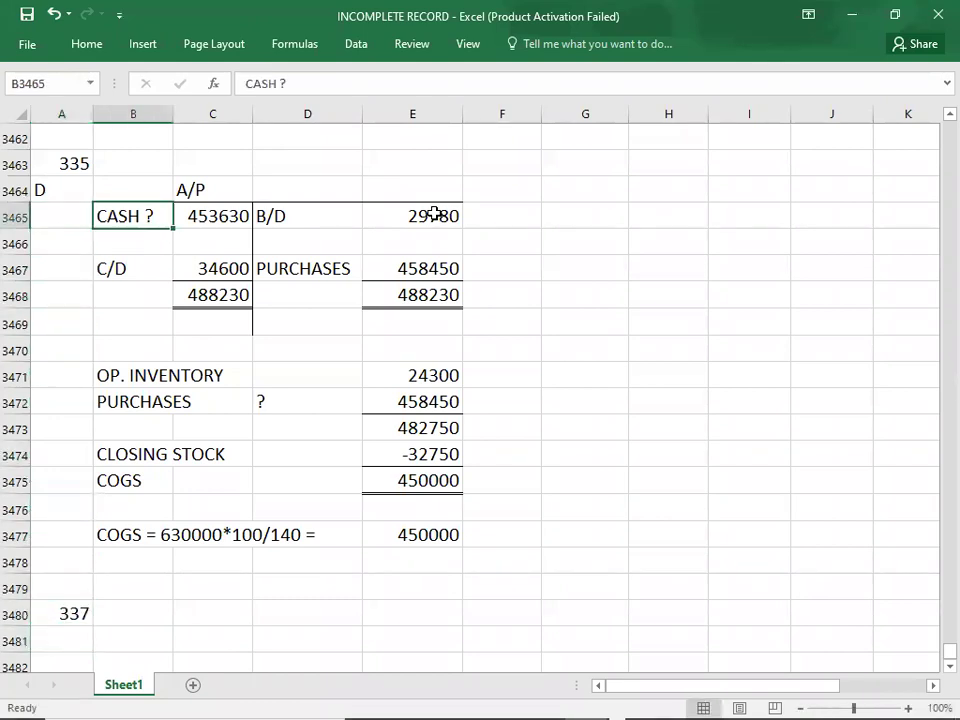
key(Up)
key(shift+Right)
key(shift+Right)
key(shift+Right)
key(shift+Right)
key(shift+Down)
key(shift+Left)
key(shift+Down)
key(shift+Down)
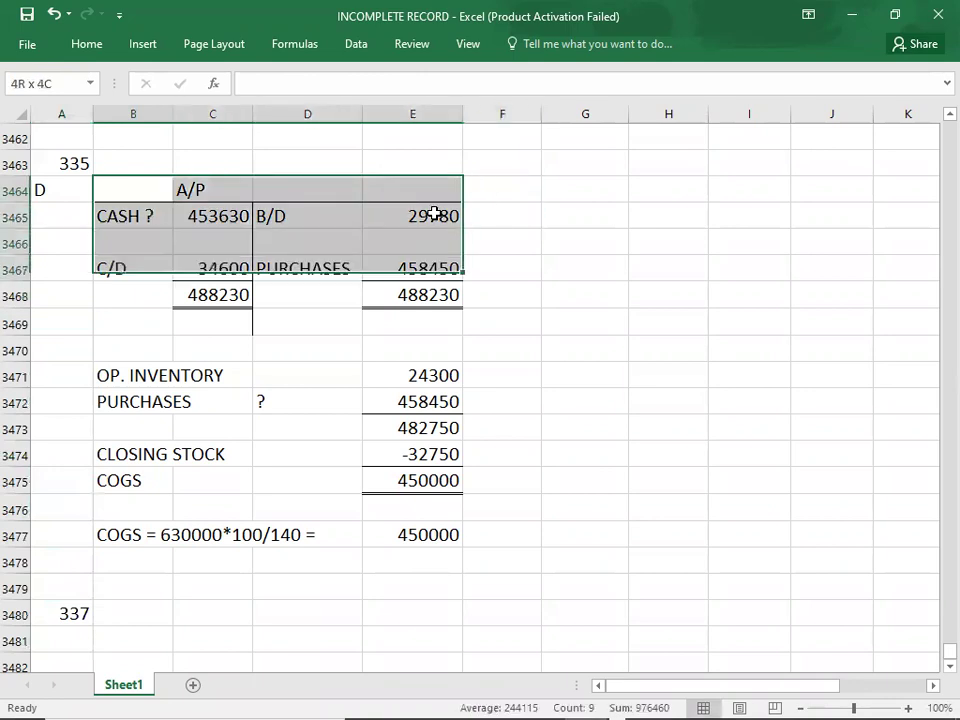
key(shift+Down)
key(shift+Down)
key(ctrl+c)
key(Down)
key(Down)
key(Down)
key(Down)
key(Down)
key(Down)
key(Down)
key(Down)
key(Down)
key(Down)
key(Down)
key(Down)
key(Down)
key(Down)
key(Down)
key(Down)
key(Down)
key(Down)
key(Down)
key(Down)
key(Down)
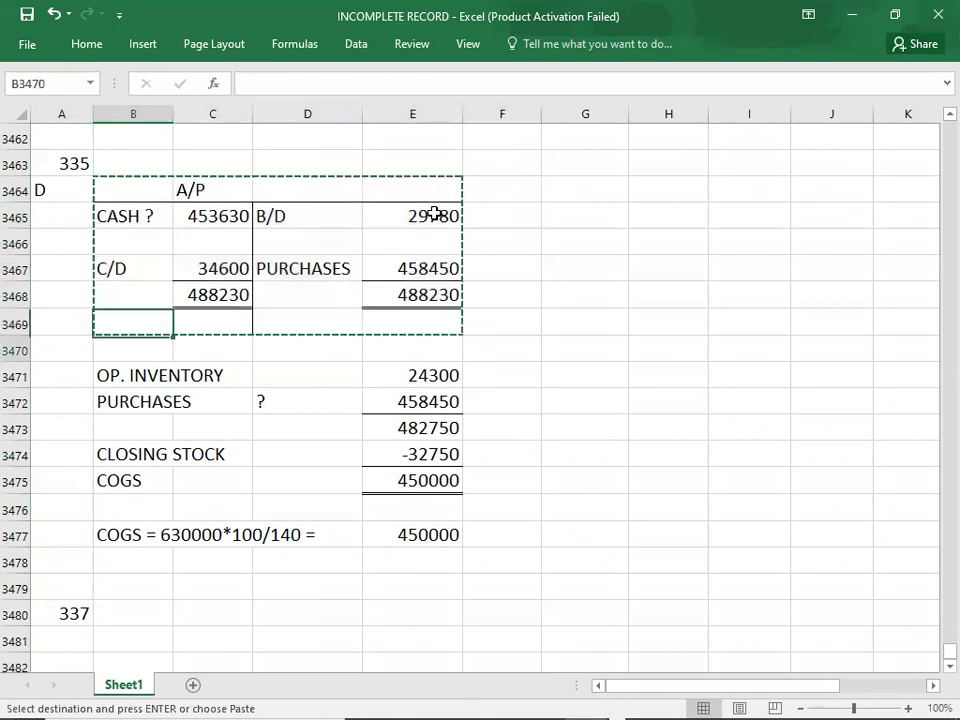
key(Up)
key(Up)
key(Up)
key(Up)
key(Up)
key(Up)
key(Up)
key(Up)
key(Up)
key(Up)
key(Up)
key(Up)
key(Up)
key(Up)
key(Up)
key(Up)
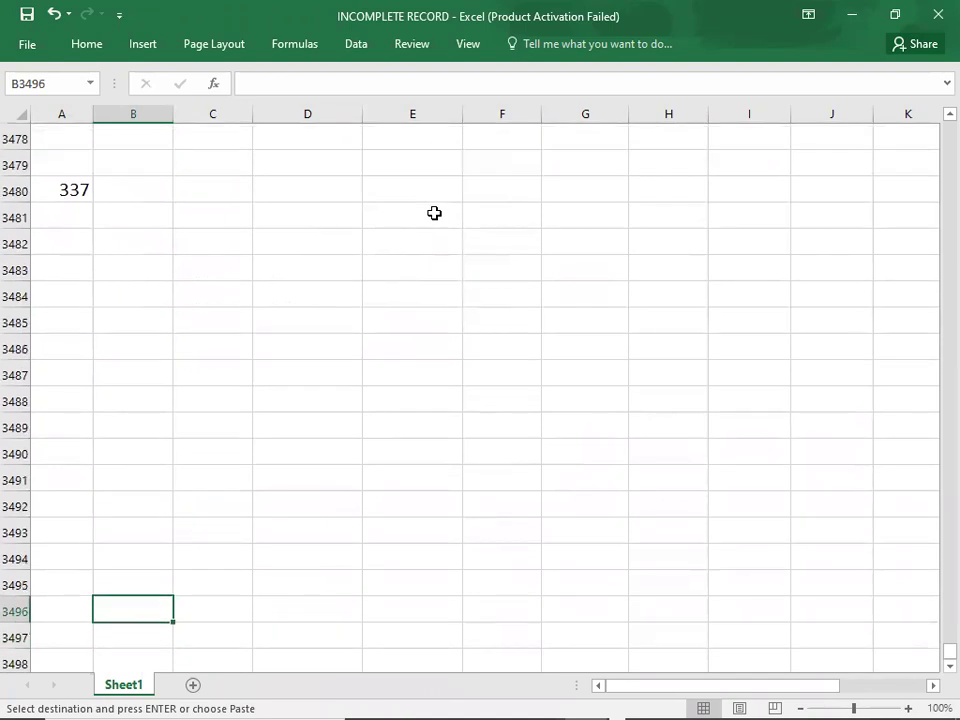
key(ctrl+v)
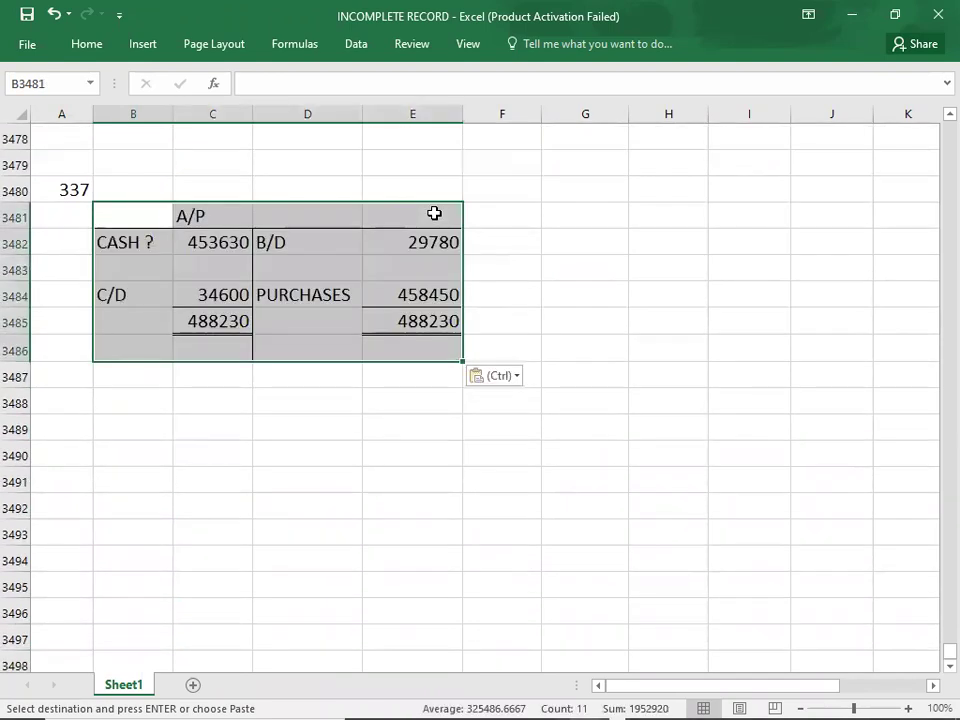
key(Escape)
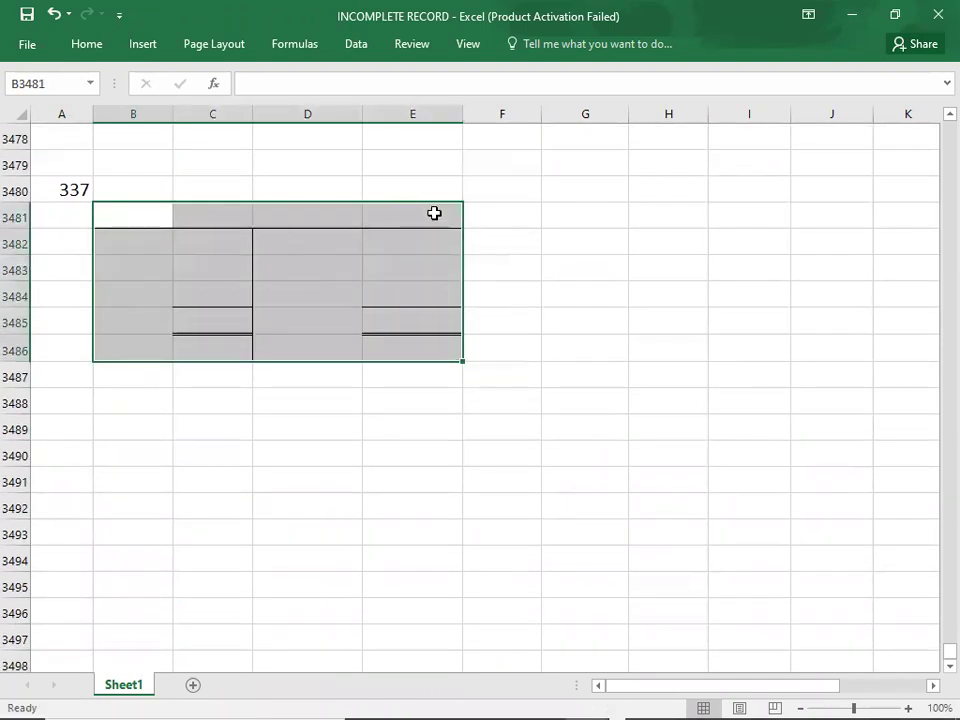
Step: Copy the blank T-account B3481:E3486 to B3488 as a second account for question 337
key(ctrl+c)
key(Down)
key(Down)
key(Down)
key(Down)
key(Down)
key(Down)
key(Down)
key(ctrl+v)
Step: Title the two blank T-accounts A/R in C3481 and CASH in C3488, and make column D slightly narrower
key(Up)
key(Up)
key(Up)
key(Up)
key(Up)
key(Up)
key(Up)
key(Right)
text(A/R)
key(Return)
key(Down)
key(Down)
key(Down)
key(Down)
key(Down)
key(Down)
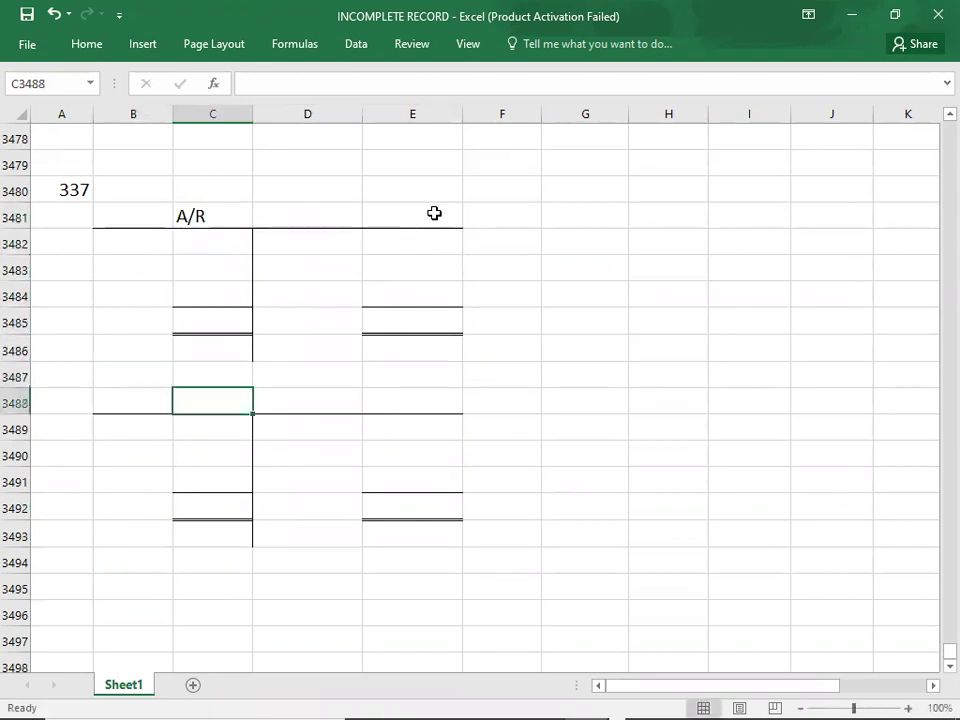
text(CASH)
key(Return)
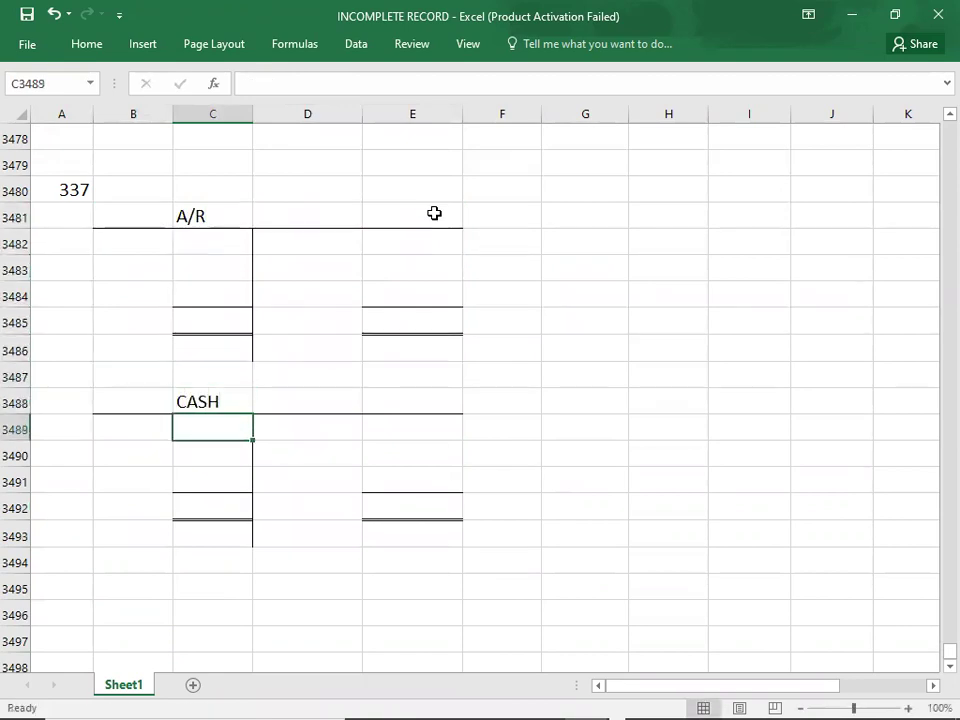
drag(359, 114, 336, 119)
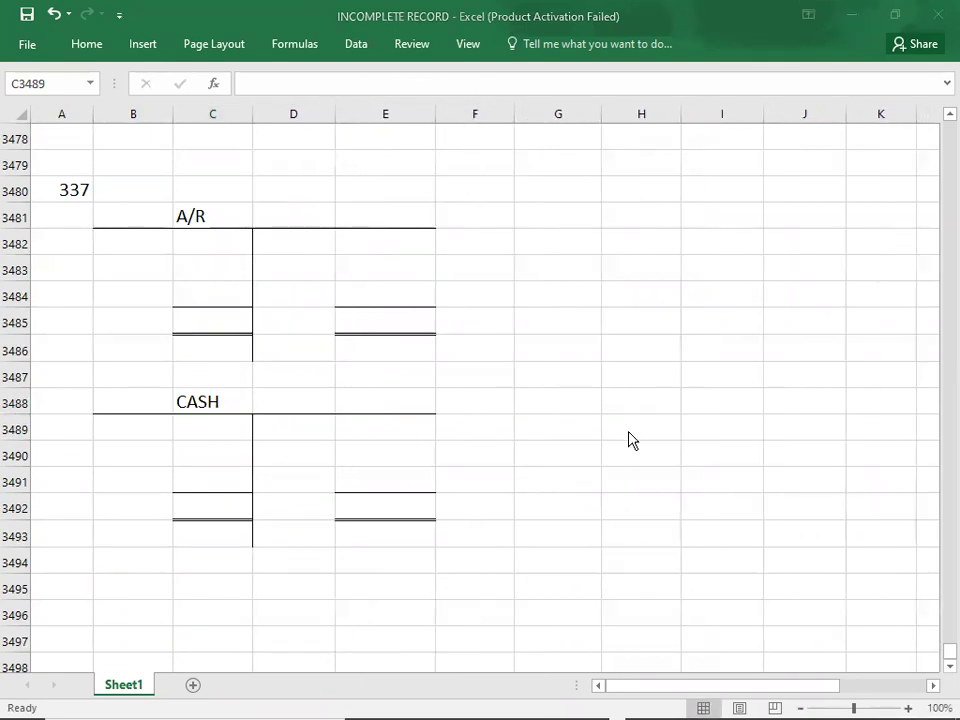
Step: Check the opening receivables in the question PDF and enter B/D in B3482 and 6340 in C3482 of the A/R account in Excel
key(alt+Tab)
key(alt+Tab)
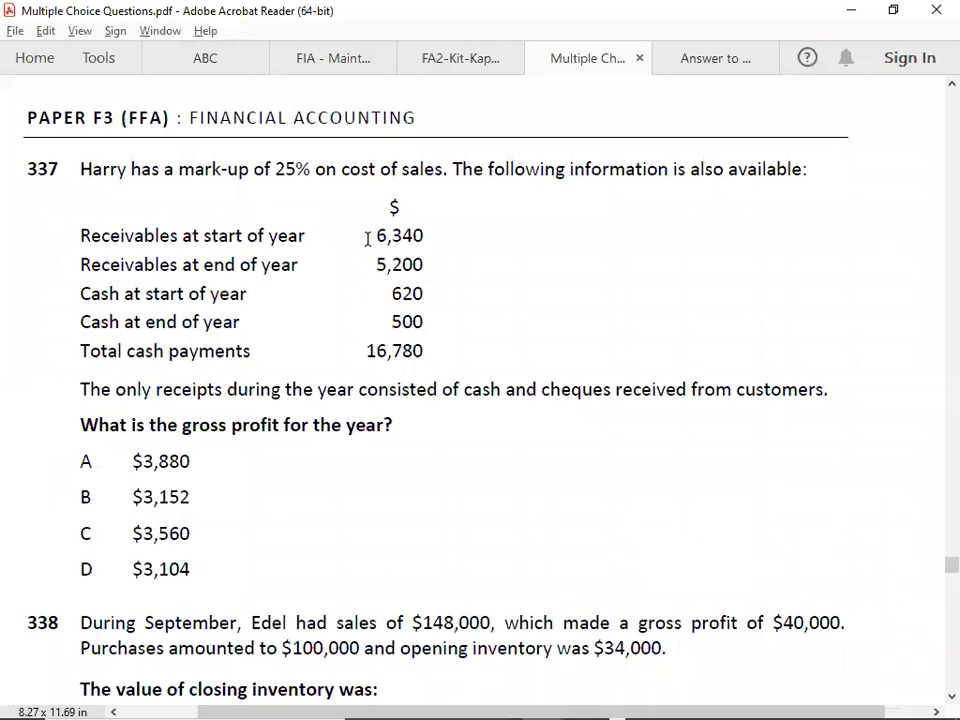
key(alt+Tab)
key(Up)
key(Up)
key(Up)
key(Up)
key(Up)
key(Up)
key(Left)
text(B/D)
key(Tab)
text(6340)
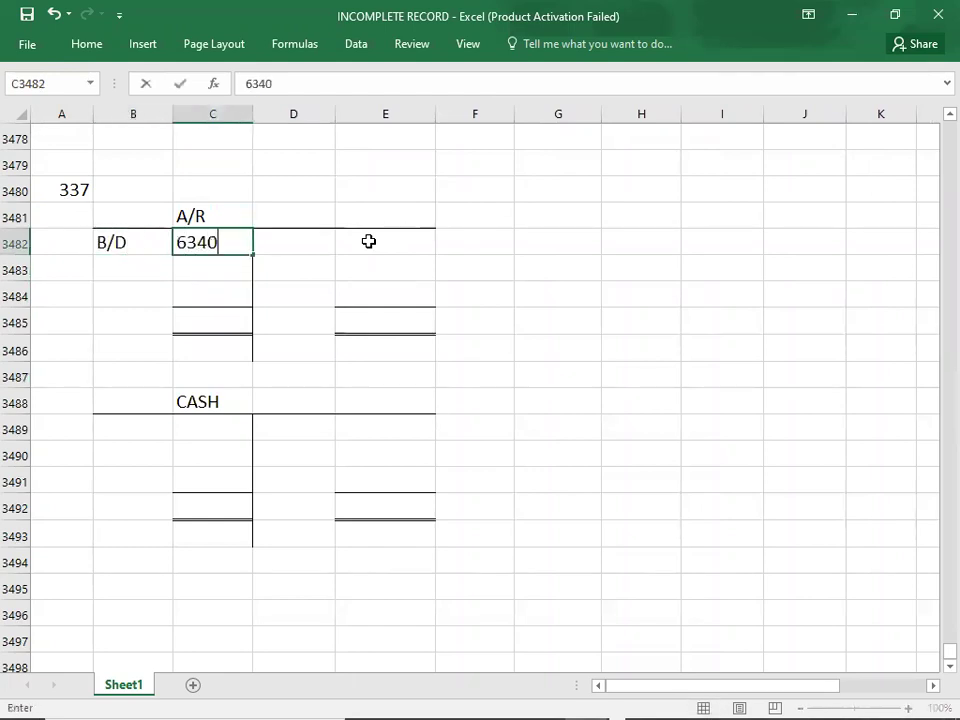
key(Return)
Step: Check the closing receivables in the PDF and enter C/D in D3484 and 5200 in E3484 of the A/R account
key(Return)
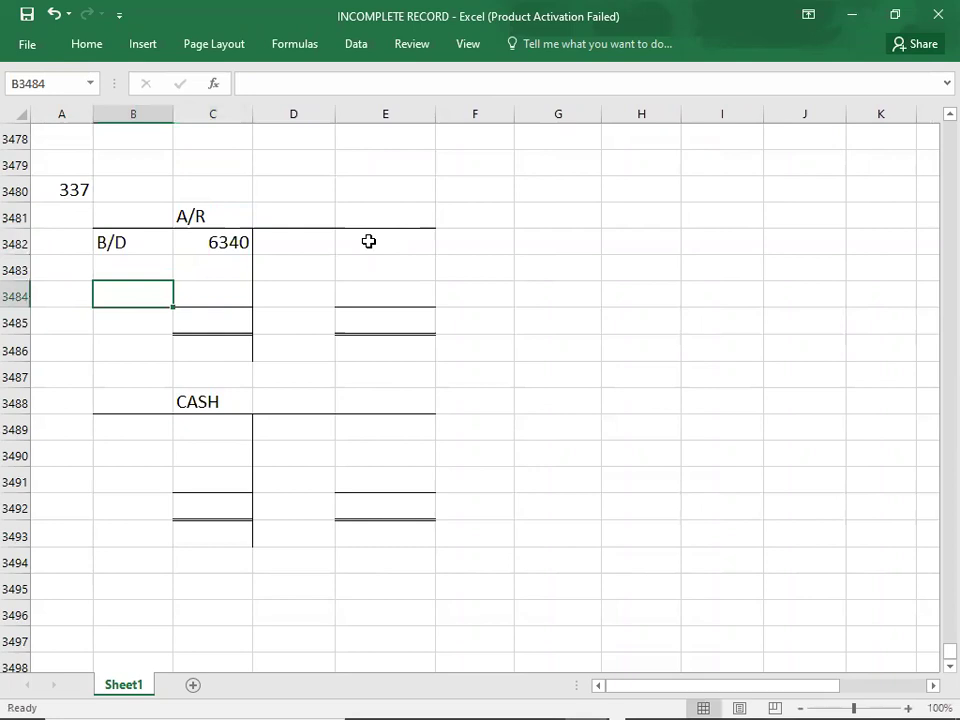
key(alt+Tab)
key(alt+Tab)
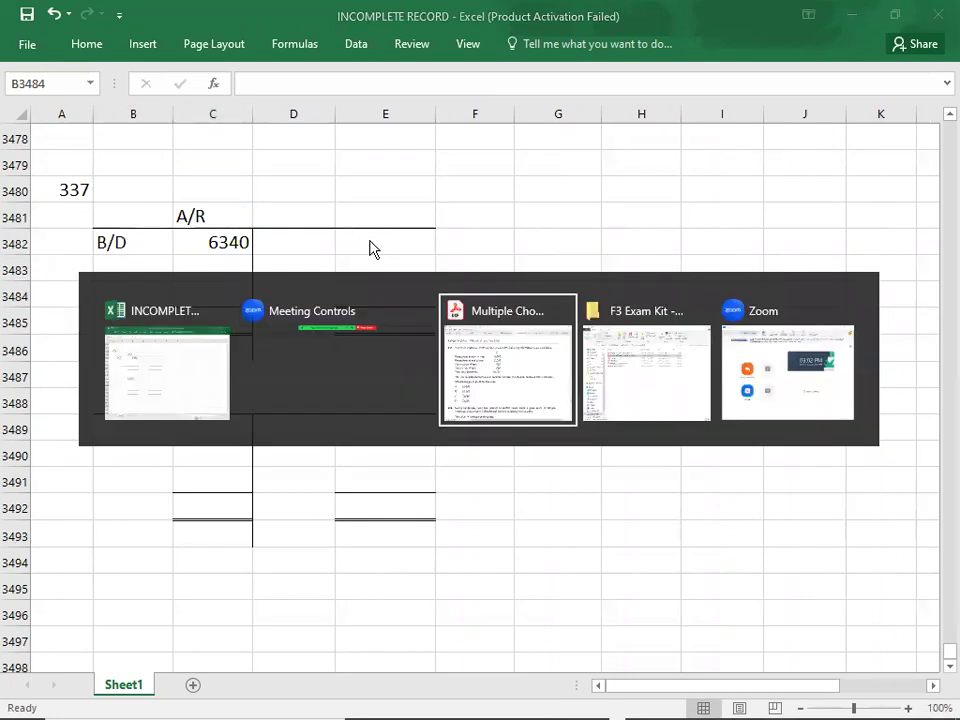
key(alt+Tab)
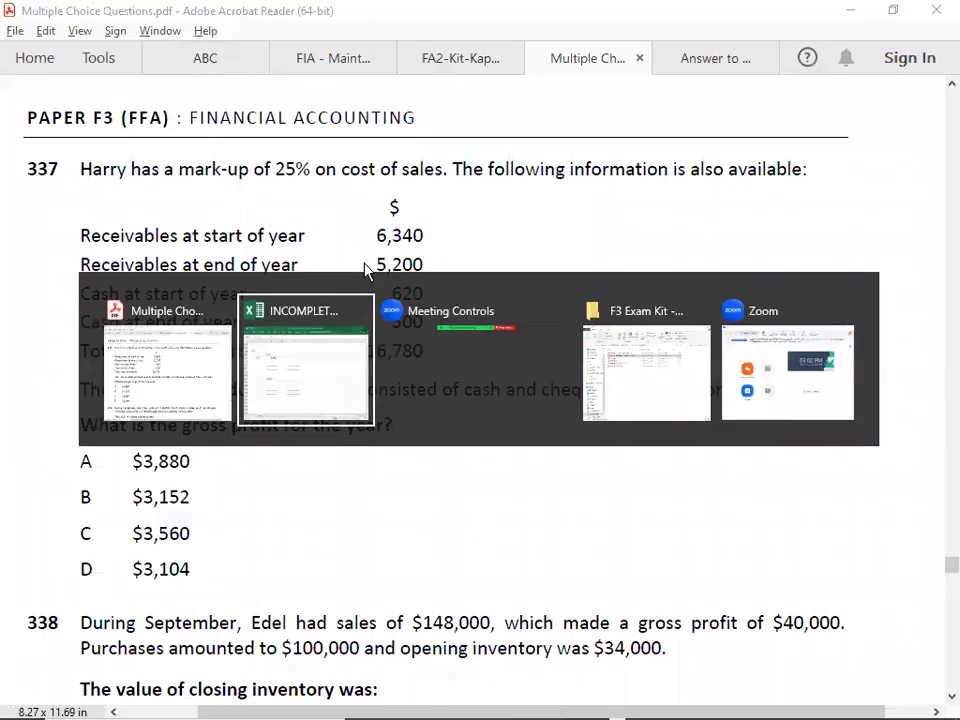
key(Right)
text(C/D)
key(Tab)
text(5200)
key(Return)
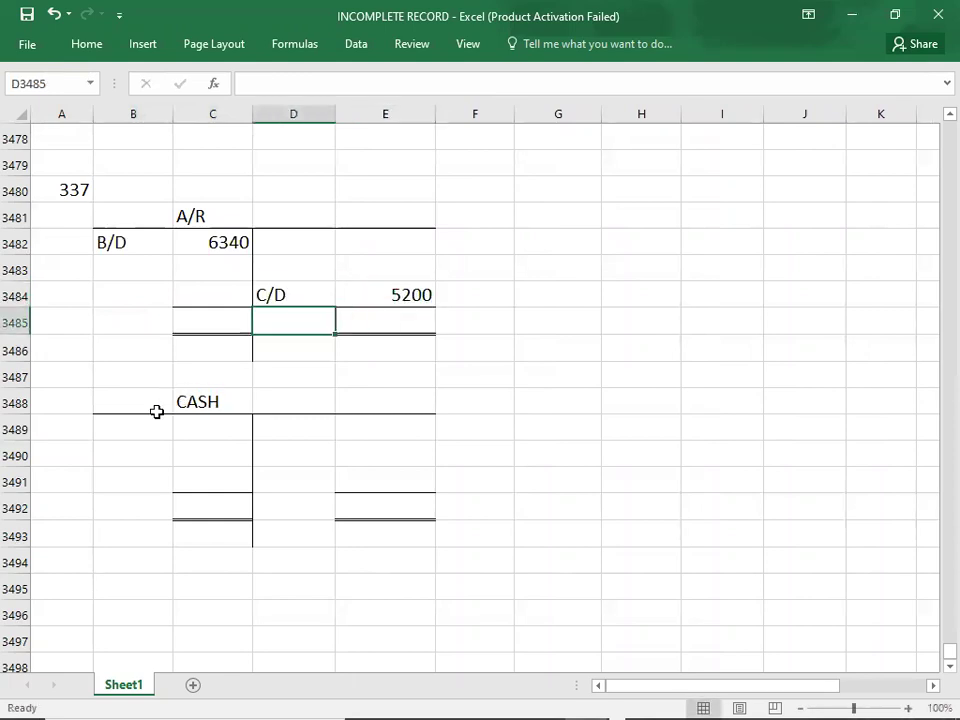
Step: Look up the opening cash in the PDF and enter B/D in B3489 and 620 in C3489 of the CASH account
key(Left)
key(Down)
key(Down)
click(140, 436)
text(B/D)
key(Tab)
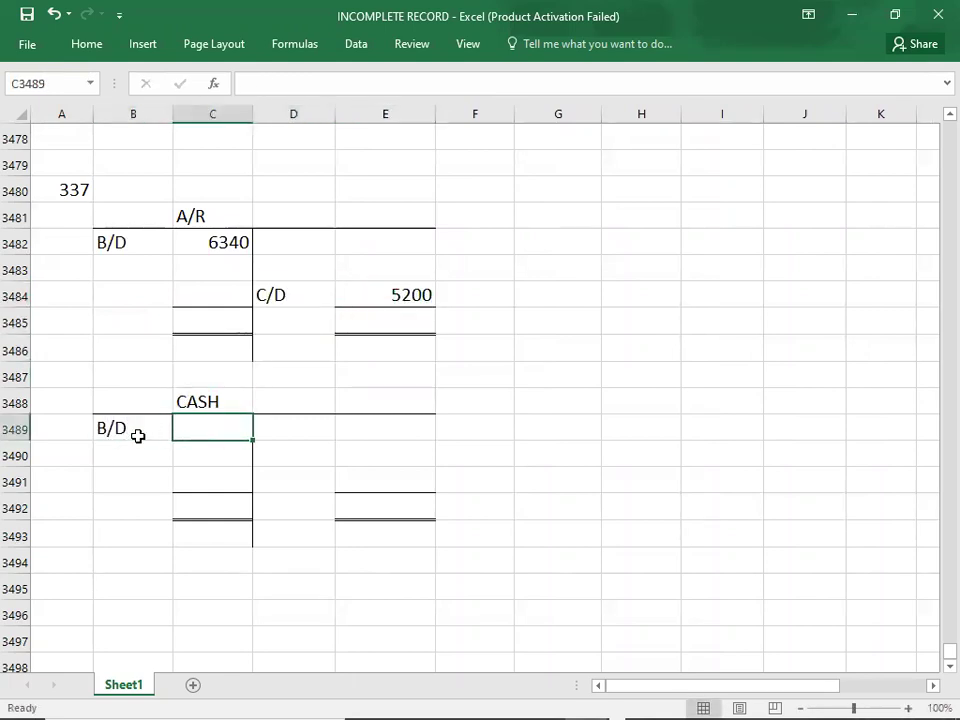
key(alt+Tab)
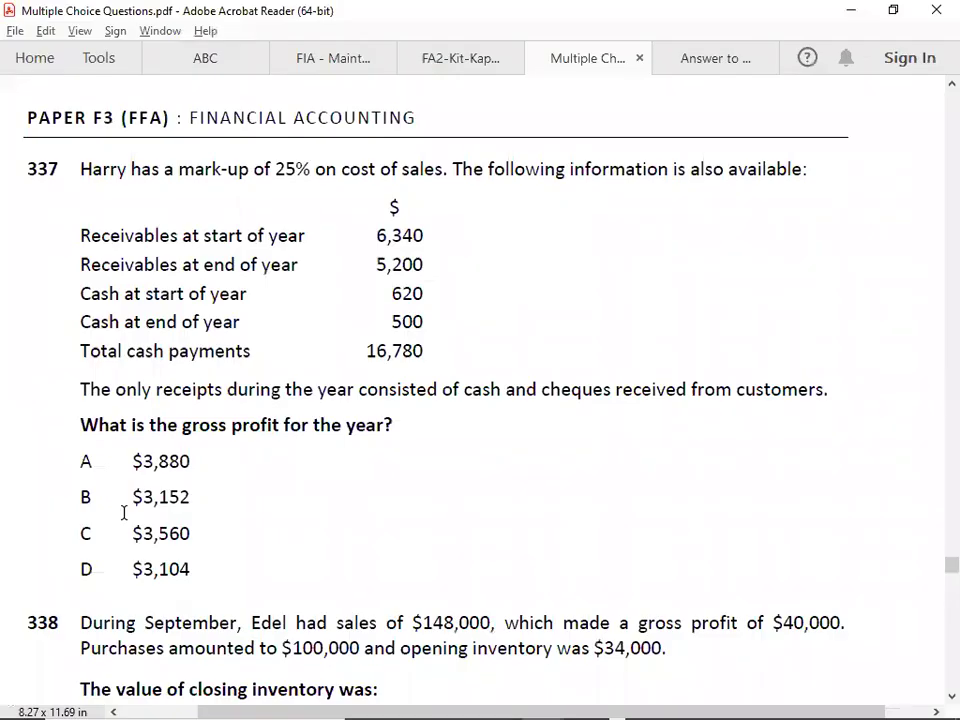
key(alt+Tab)
text(620)
key(Return)
Step: Look up the closing cash in the PDF and enter C/D in D3491 and 500 in E3491 of the CASH account
key(Down)
key(Right)
key(Right)
text(C)
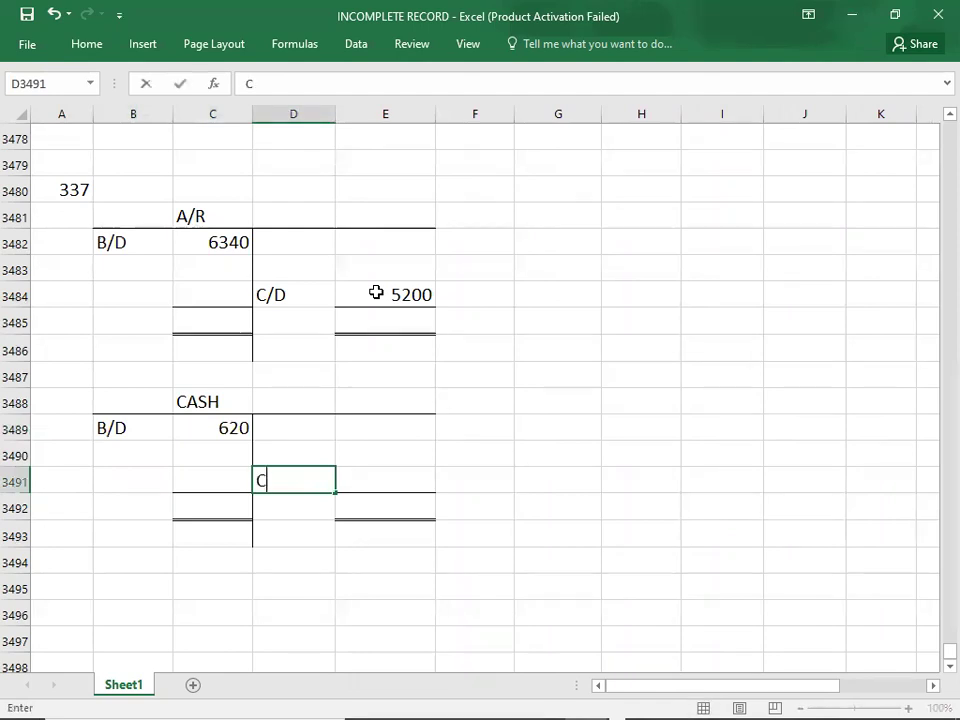
text(/D)
key(Tab)
key(alt+Tab)
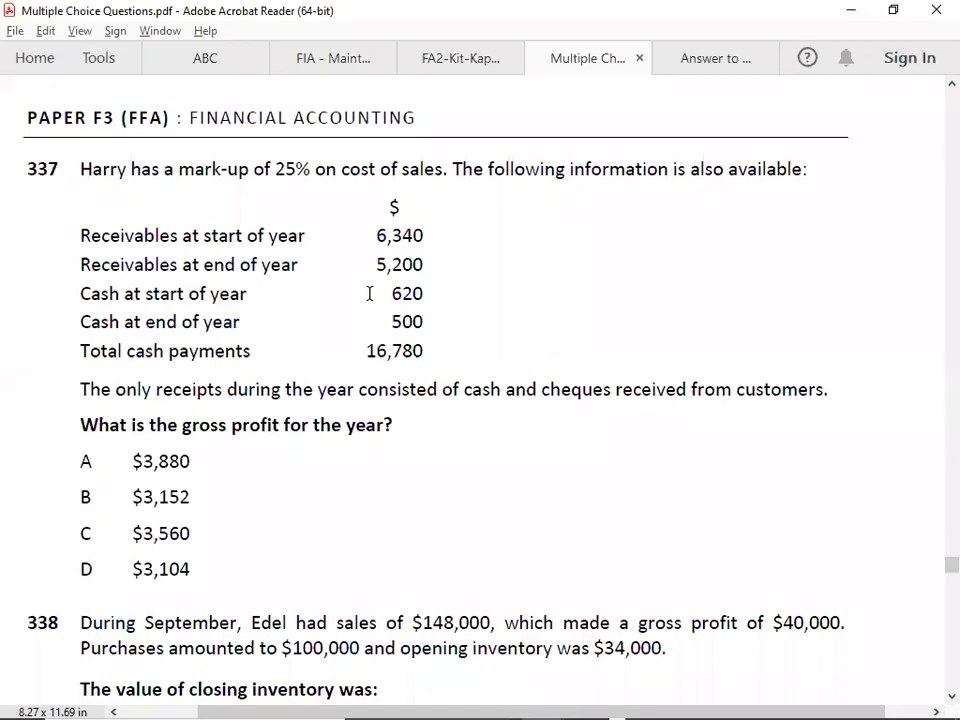
key(alt+Tab)
text(500)
key(Return)
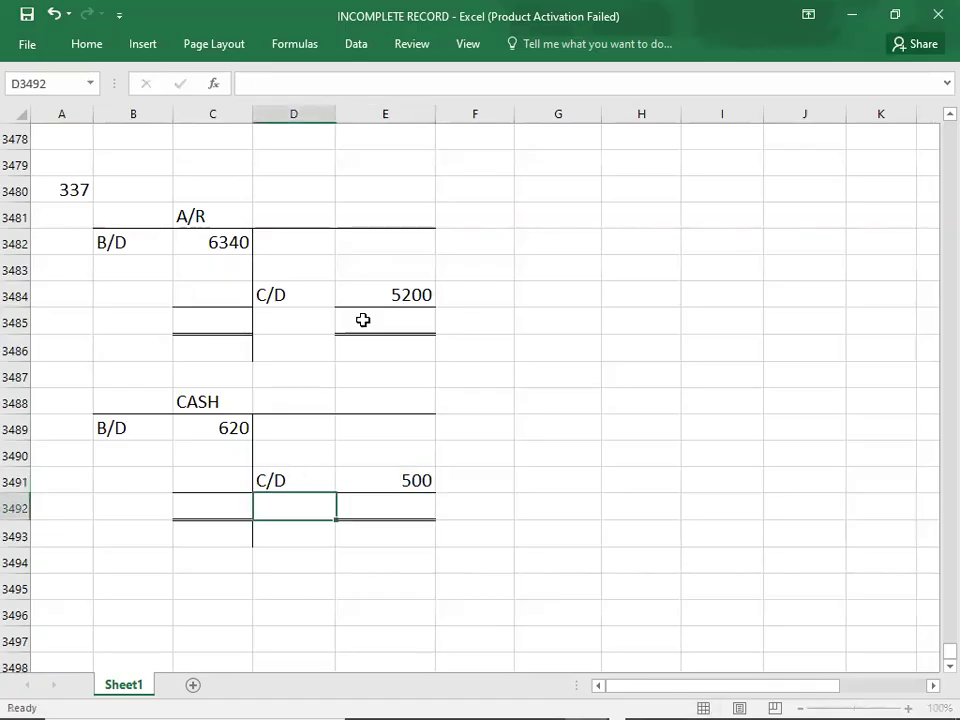
Step: Look up the total cash payments in the PDF and enter 16780 in E3489, labelled PAYMENTS in D3489
key(alt+Tab)
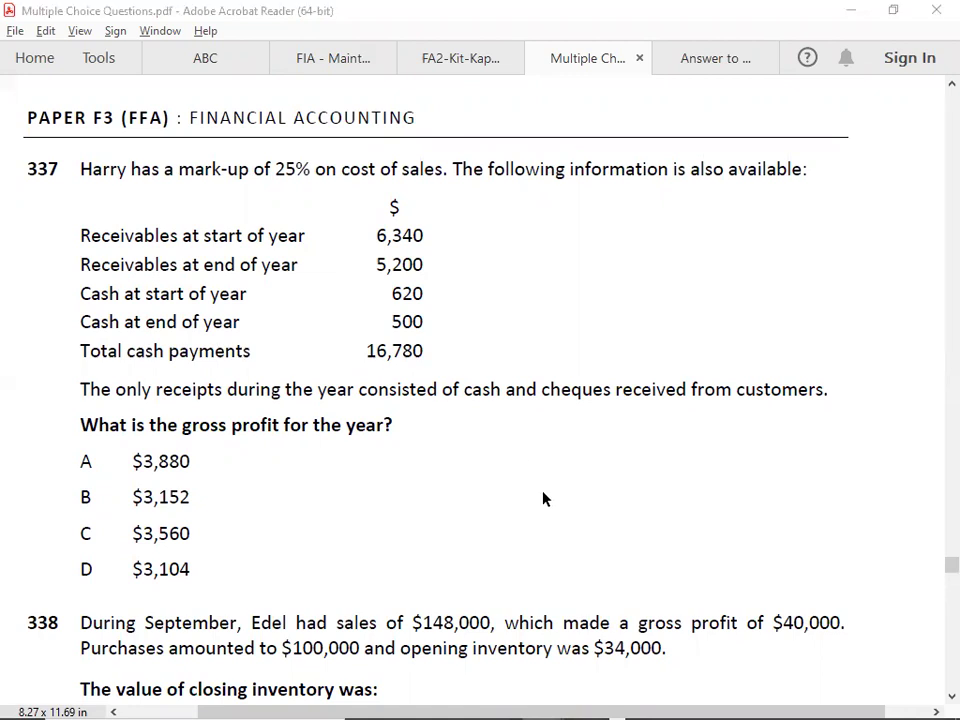
key(alt+Tab)
key(Up)
key(Up)
key(Up)
key(Right)
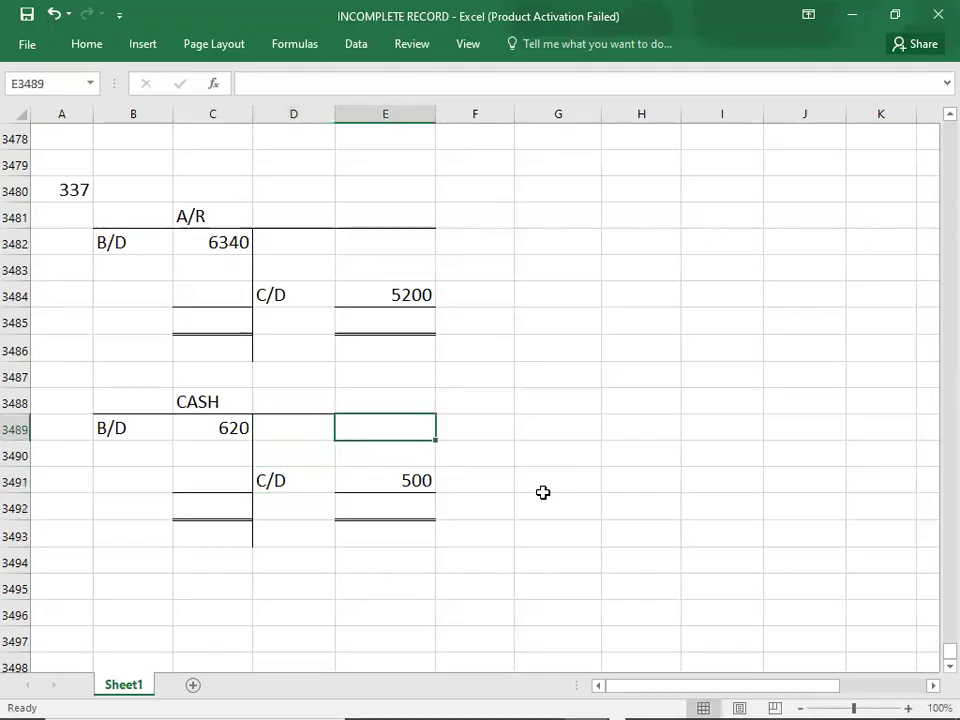
key(alt+Tab)
key(alt+Tab)
text(16)
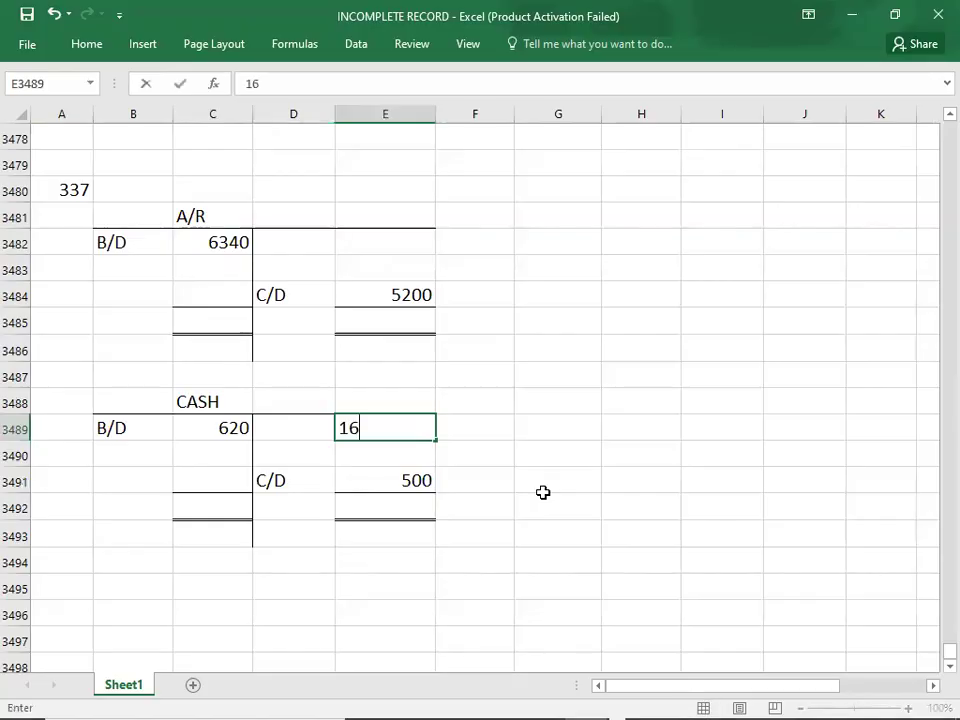
text(780)
key(ctrl+Return)
key(Left)
text(PA)
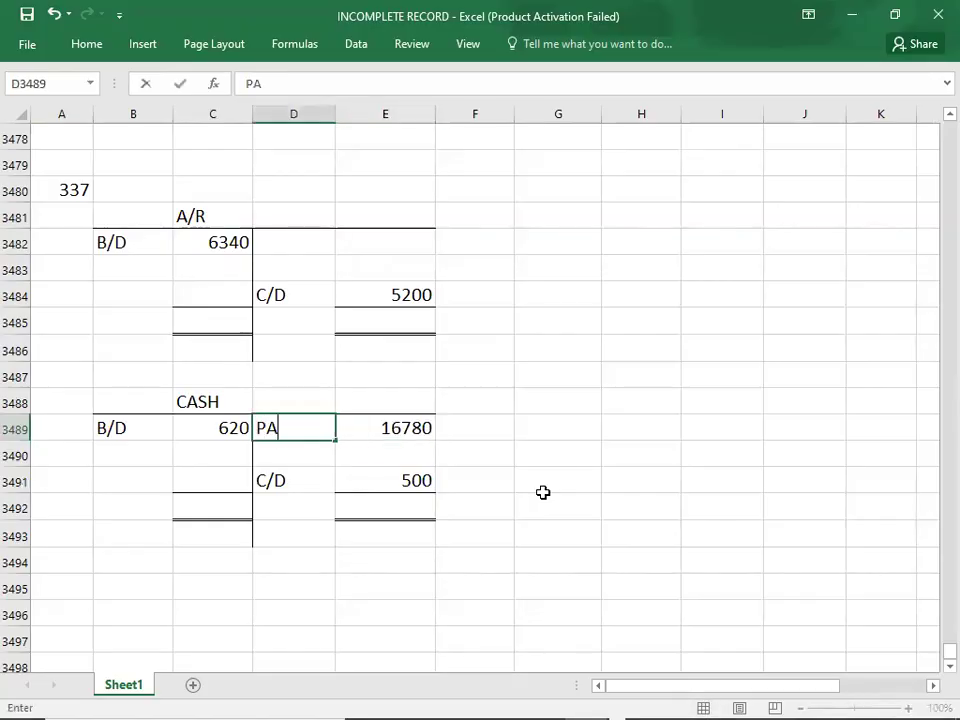
text(YMENTS)
key(Return)
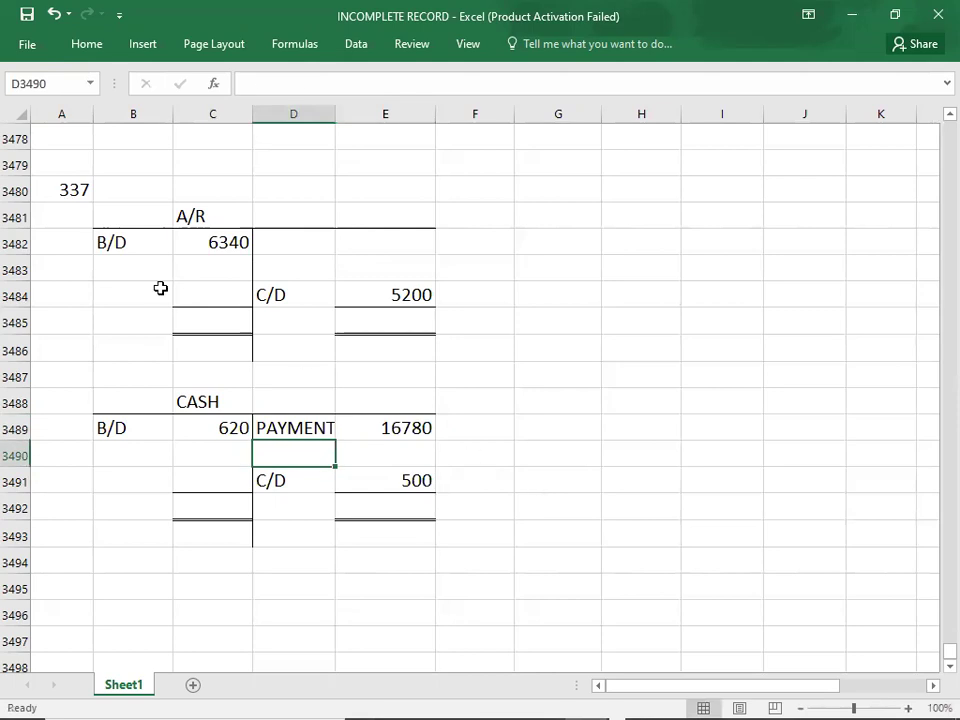
Step: Reread question 337 in the PDF and label the unknown debit entry of the A/R account "SALES ?" in B3484
key(alt+Tab)
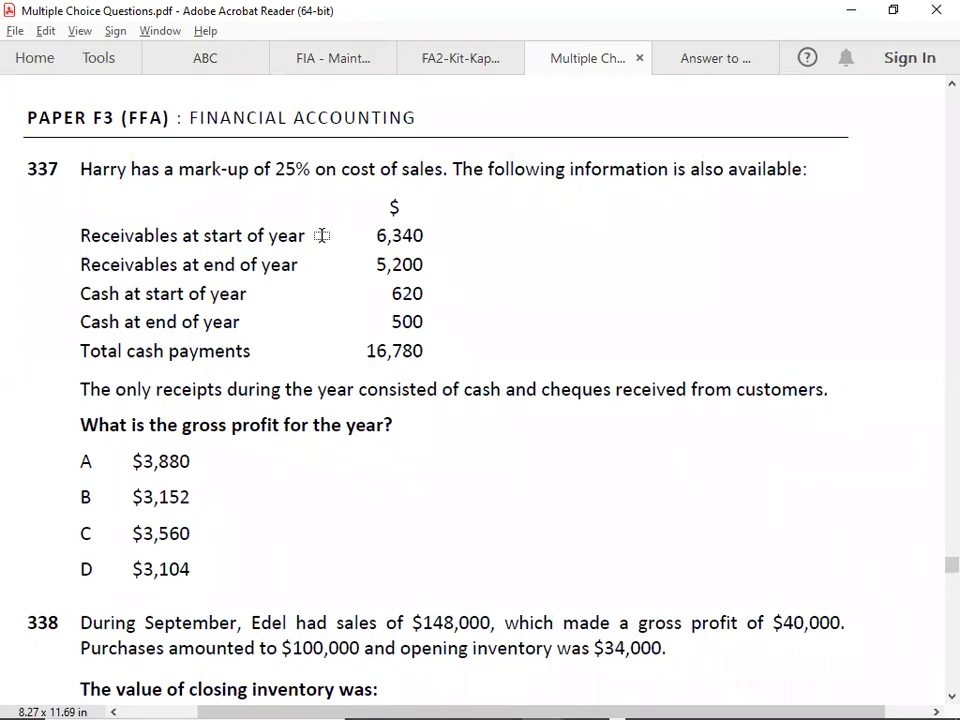
key(alt+Tab)
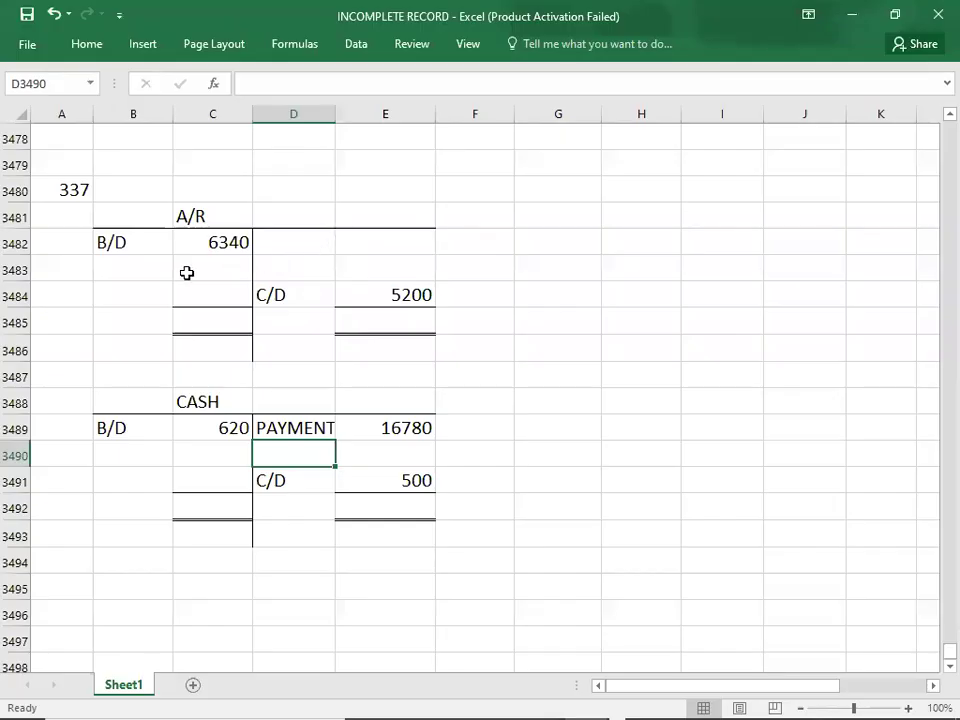
click(134, 295)
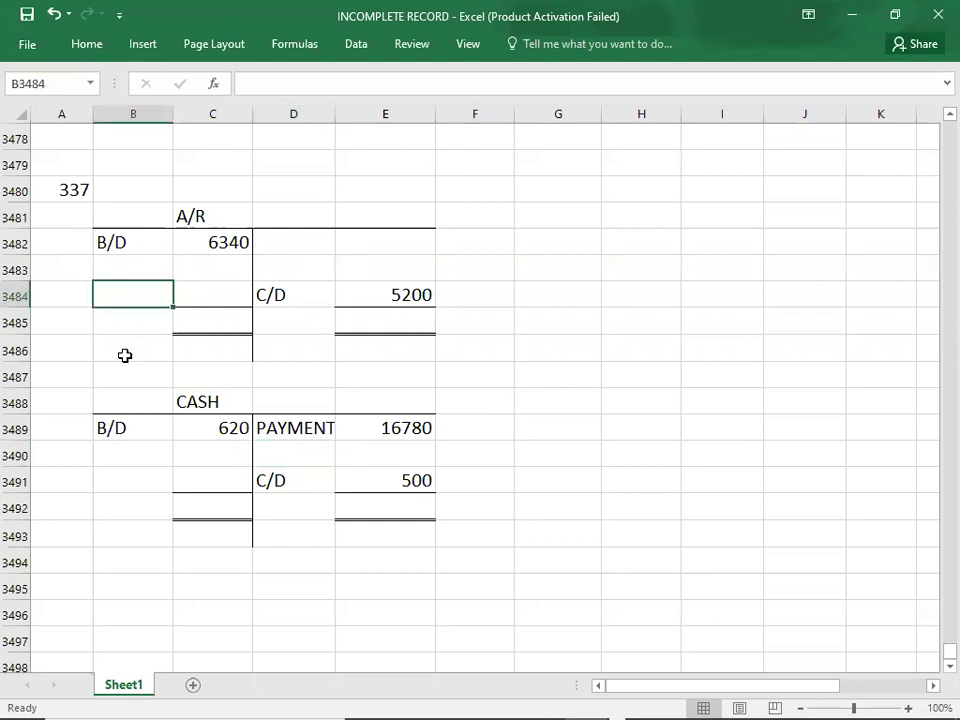
text(SALES)
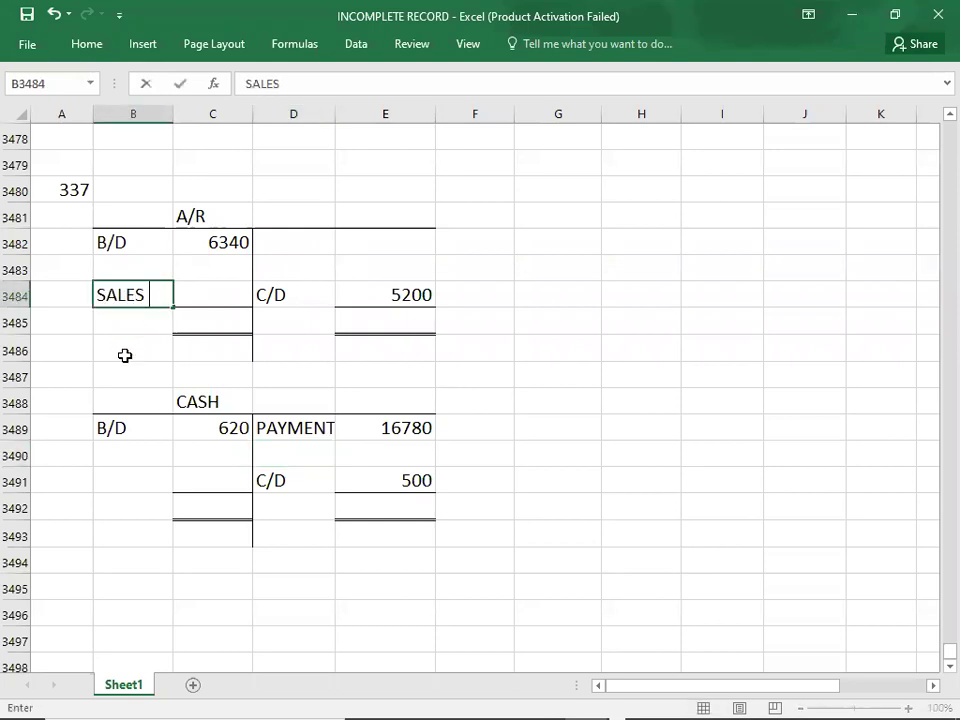
text( ?)
key(Return)
key(Return)
key(Return)
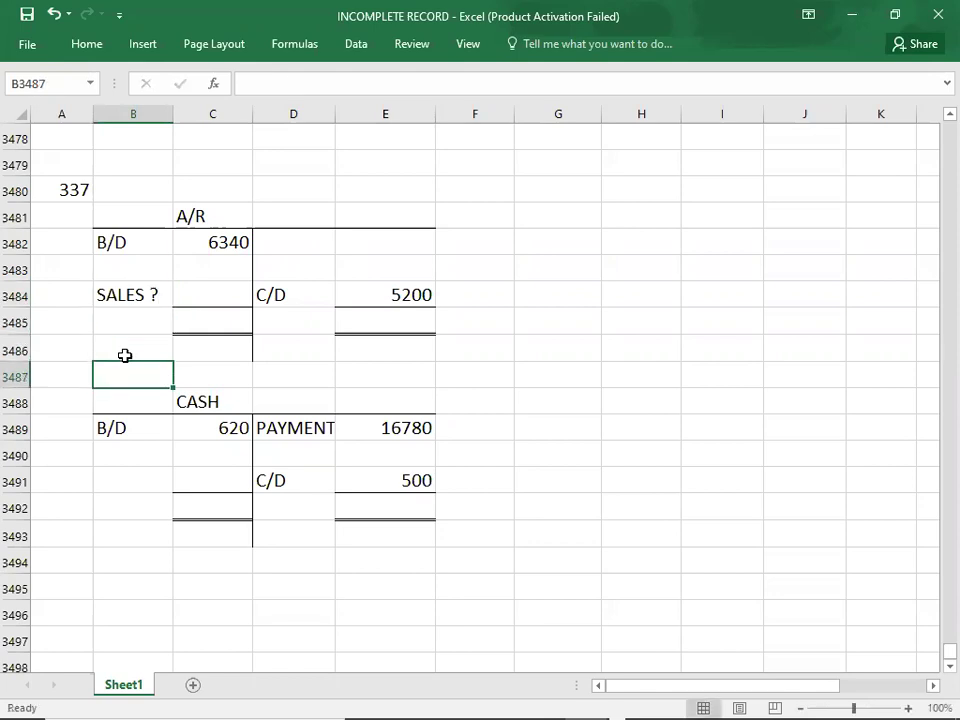
Step: Label the credit entry of the A/R account RECEIPTS in D3482, correcting the spelling
click(311, 244)
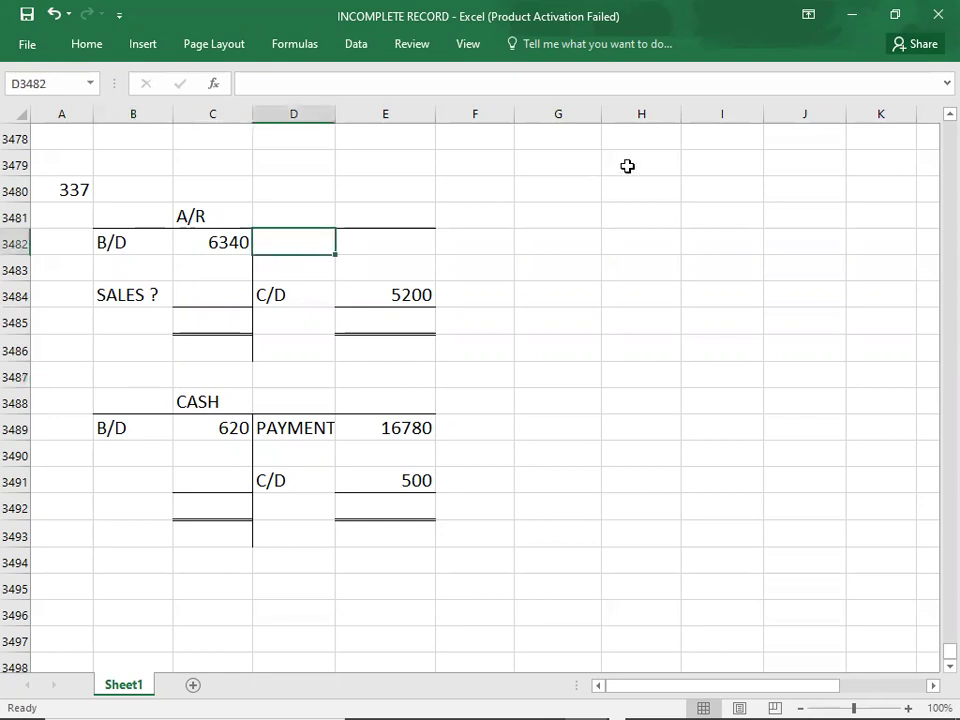
text(RECIPY)
key(BackSpace)
text(TS)
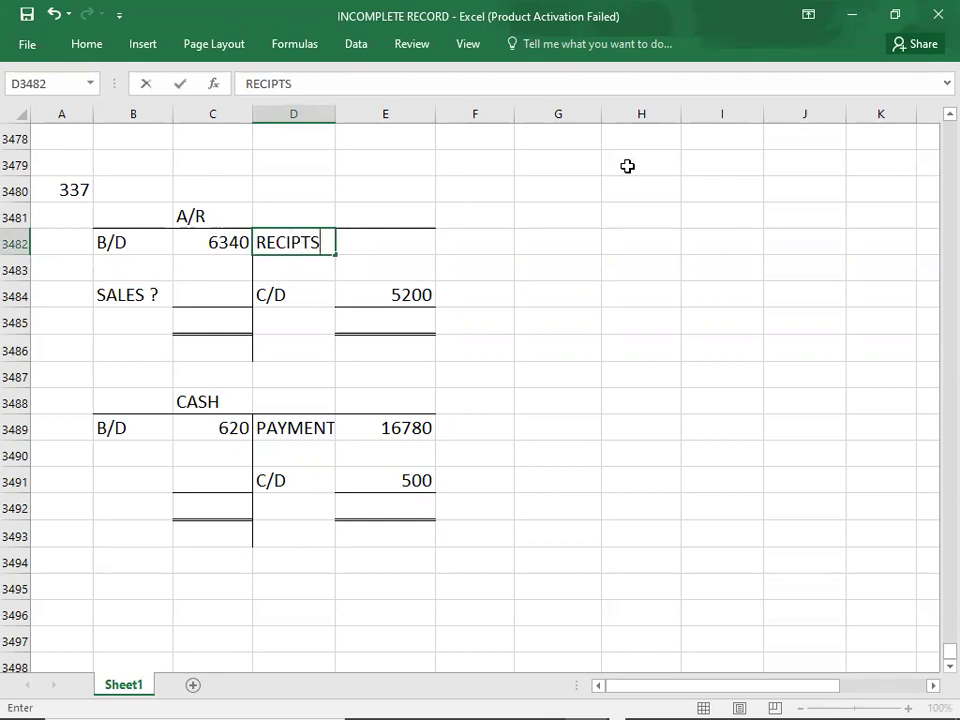
key(BackSpace)
key(BackSpace)
key(BackSpace)
key(BackSpace)
text(EIPTA)
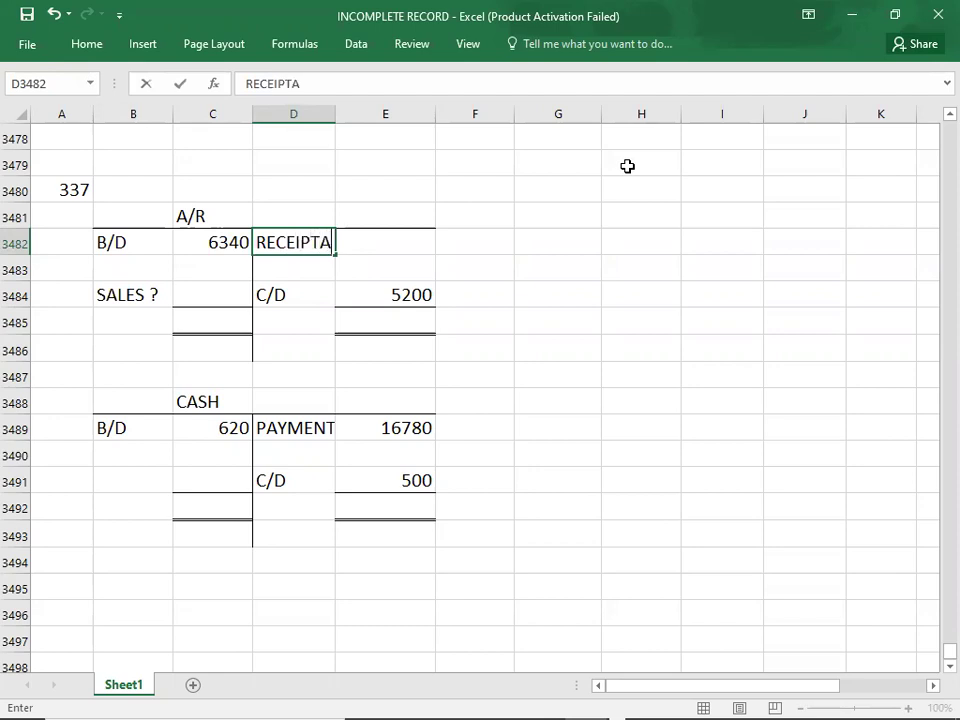
key(Return)
key(Return)
key(Up)
key(Up)
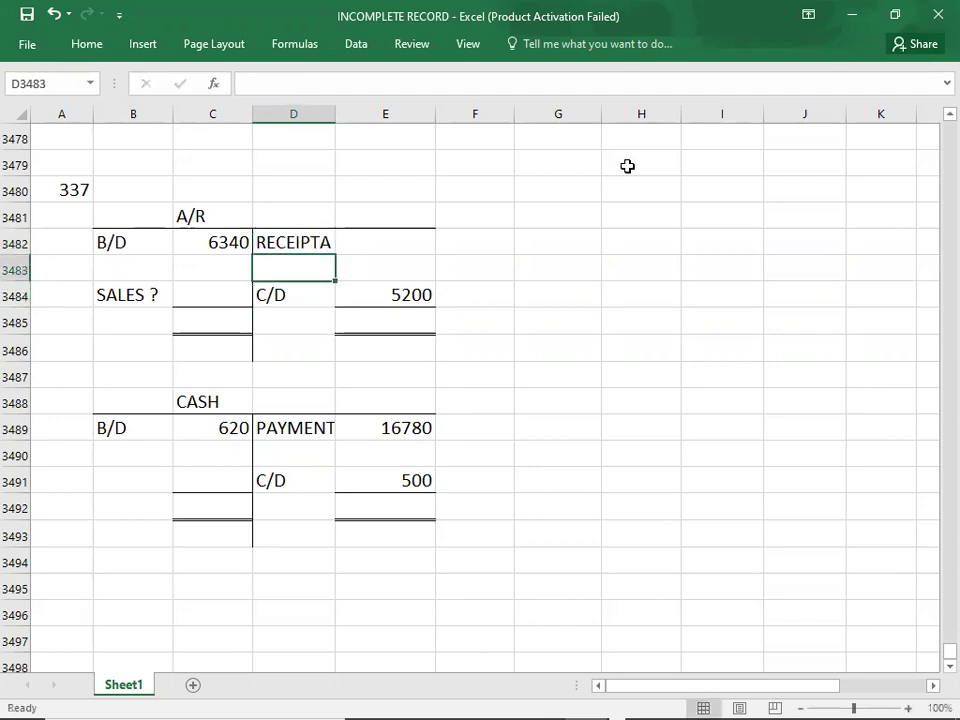
text(RECEIPTS)
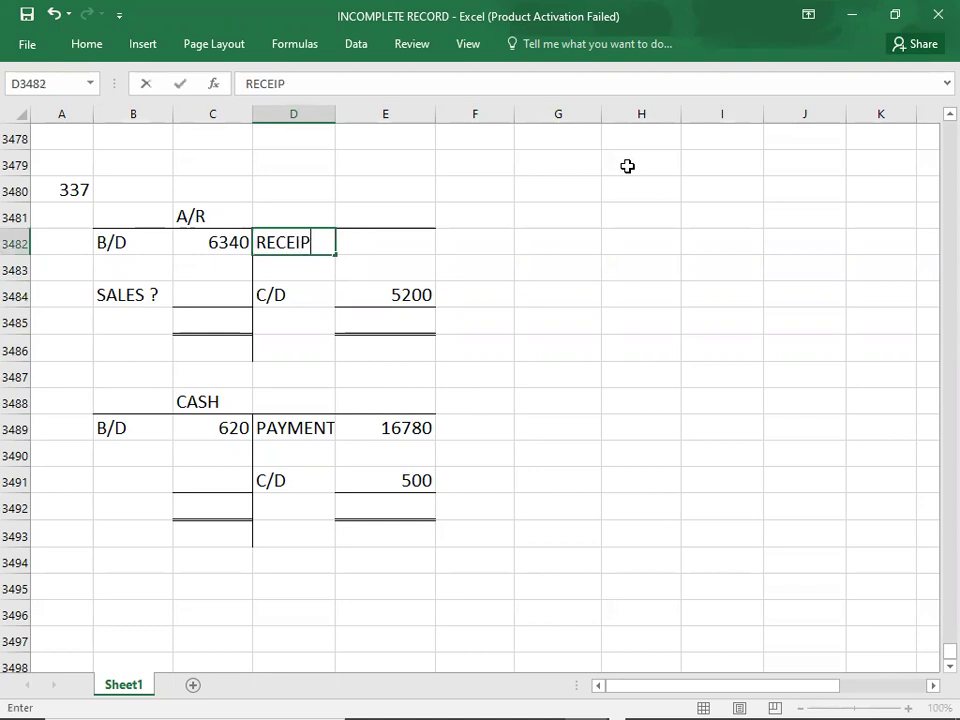
key(Return)
Step: Label the missing debit entry of the CASH account RECEIPTS in B3491
key(Return)
key(Return)
key(Return)
key(Down)
key(Down)
key(Down)
key(Down)
key(Down)
key(Left)
key(Left)
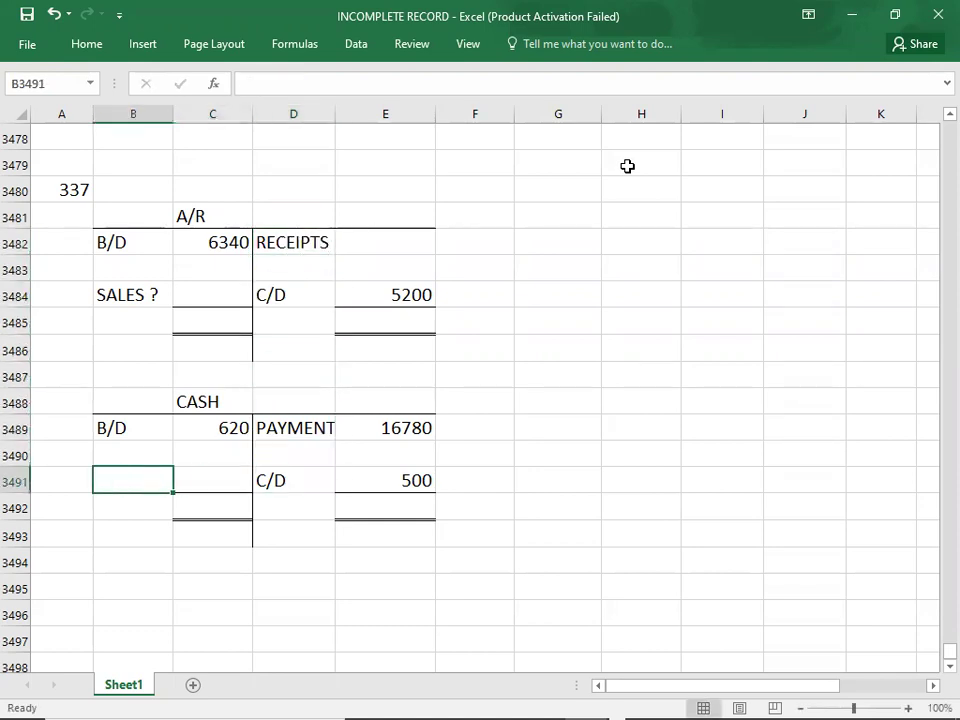
text(RECEIPTS)
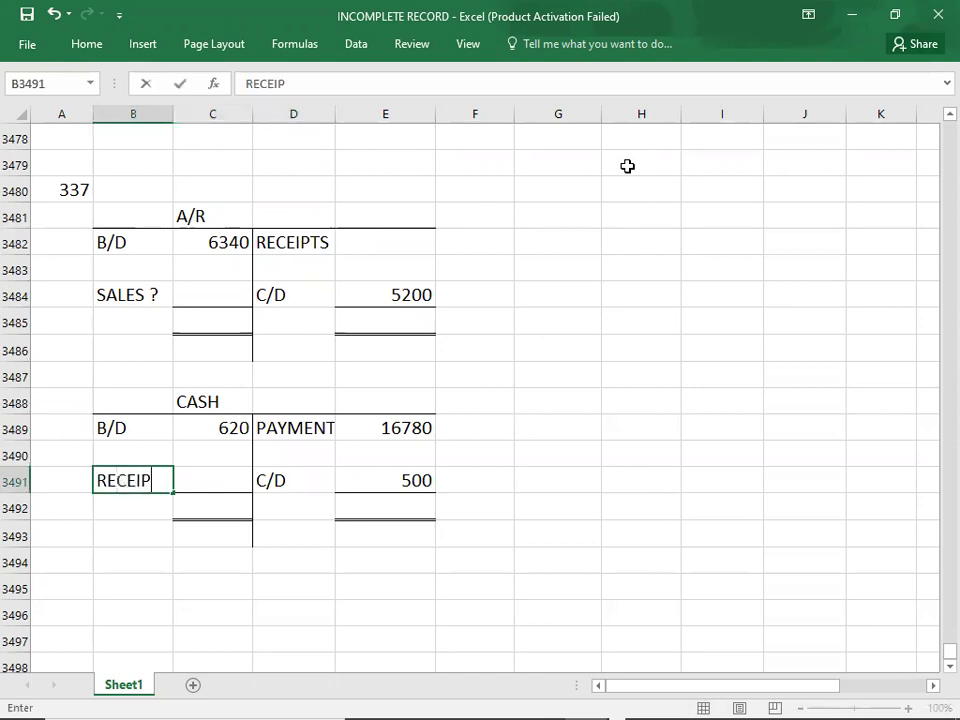
key(Return)
Step: Sum the CASH account's credit entries E3489:E3491 by selecting them, and enter the total 17280 in E3492
key(Right)
key(Right)
key(Right)
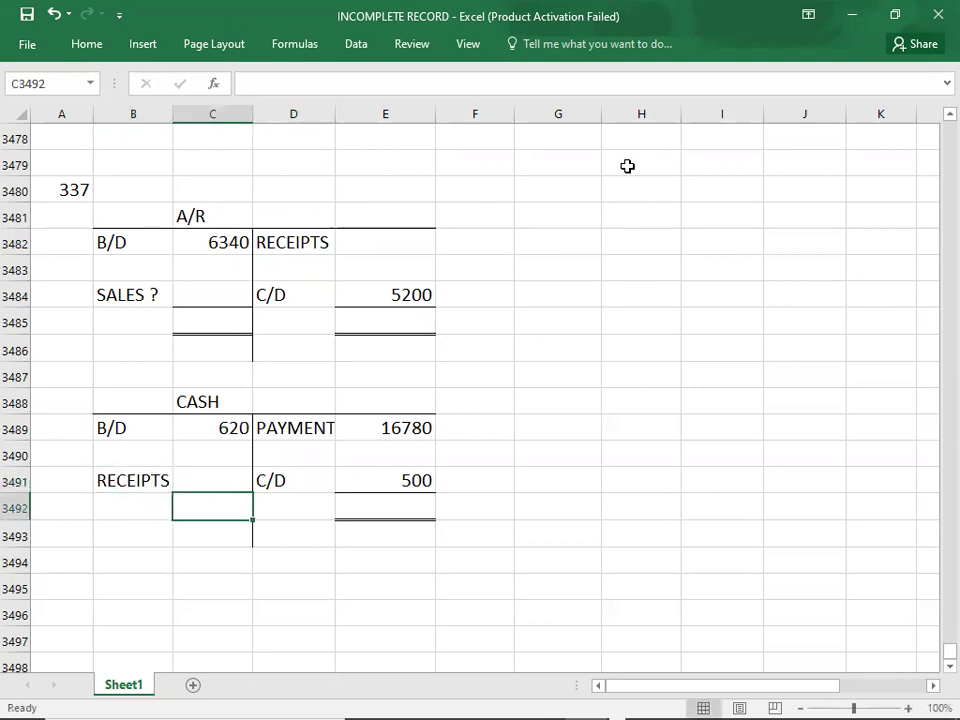
key(Up)
key(Up)
key(Up)
key(shift+Down)
key(shift+Down)
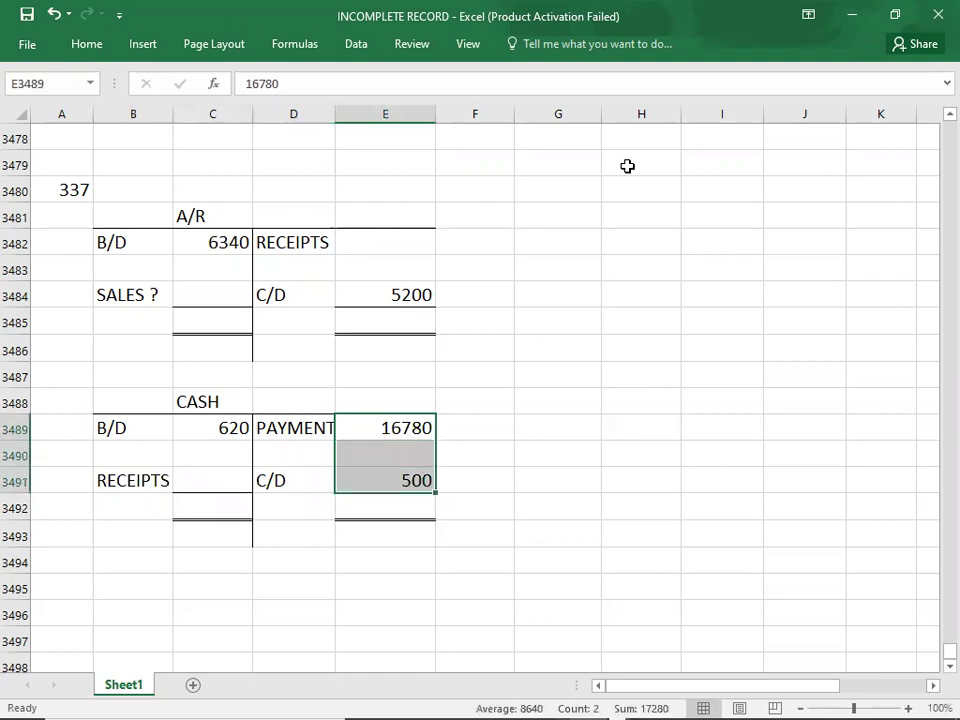
key(Down)
key(Down)
key(Down)
key(Down)
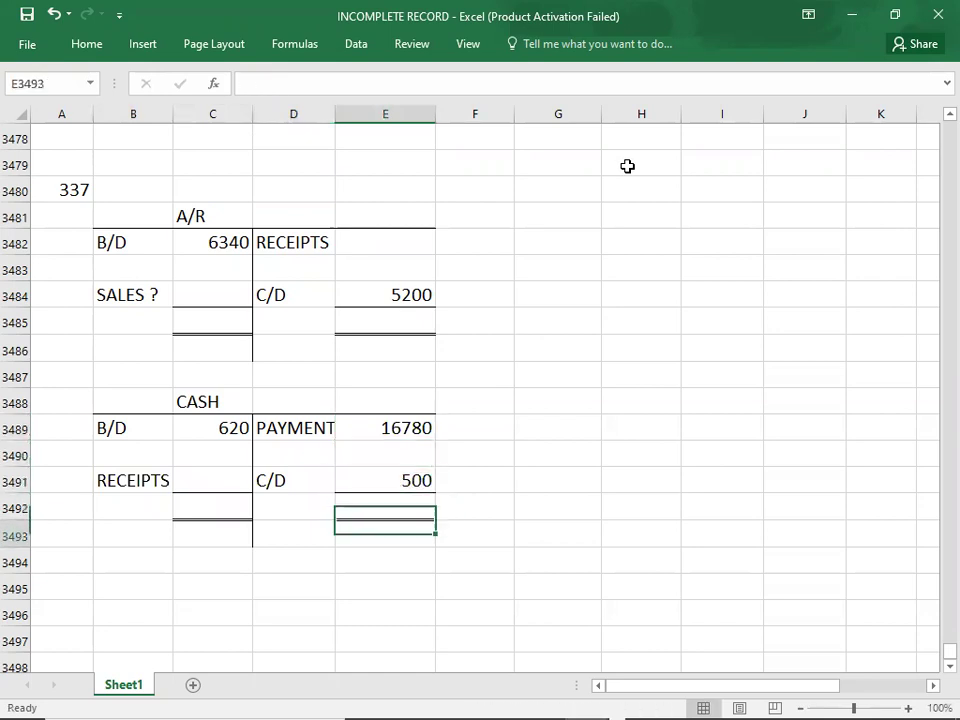
text(1728)
key(BackSpace)
key(BackSpace)
key(BackSpace)
key(BackSpace)
key(Up)
text(17280)
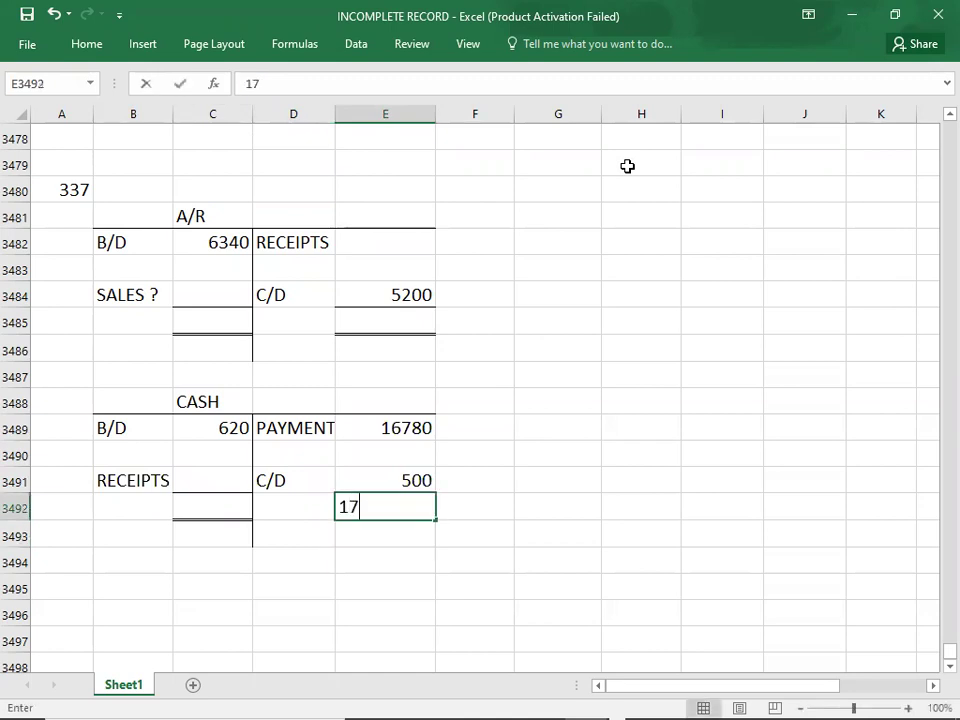
Step: Enter the matching debit total 17280 in C3492 of the CASH account
key(Left)
key(Left)
text(17280)
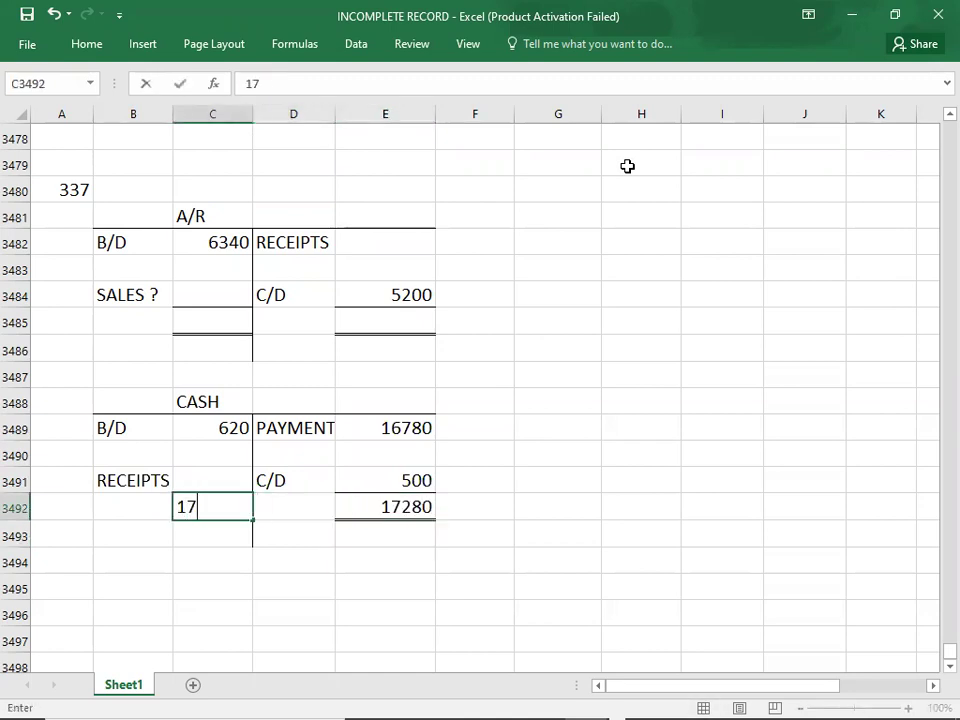
key(Up)
Step: Enter the balancing receipts figure 16660 in C3491 of the CASH account
key(Up)
key(Up)
key(Down)
key(Down)
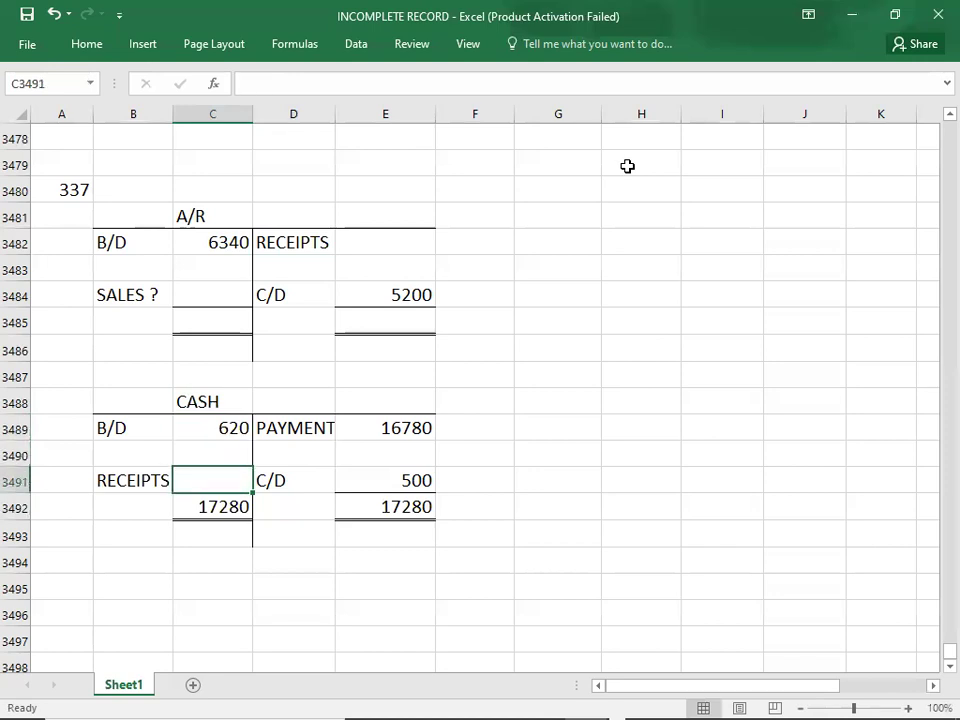
text(16660)
key(ctrl+Return)
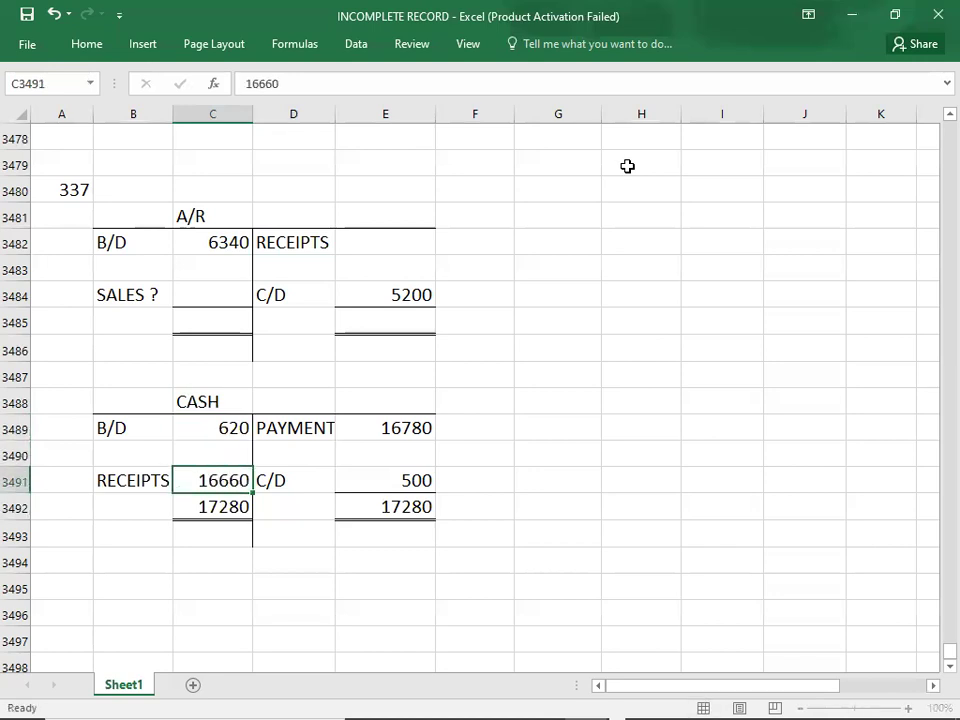
Step: Enter the receipts figure 16660 from the CASH account as the A/R credit entry in E3482
key(Down)
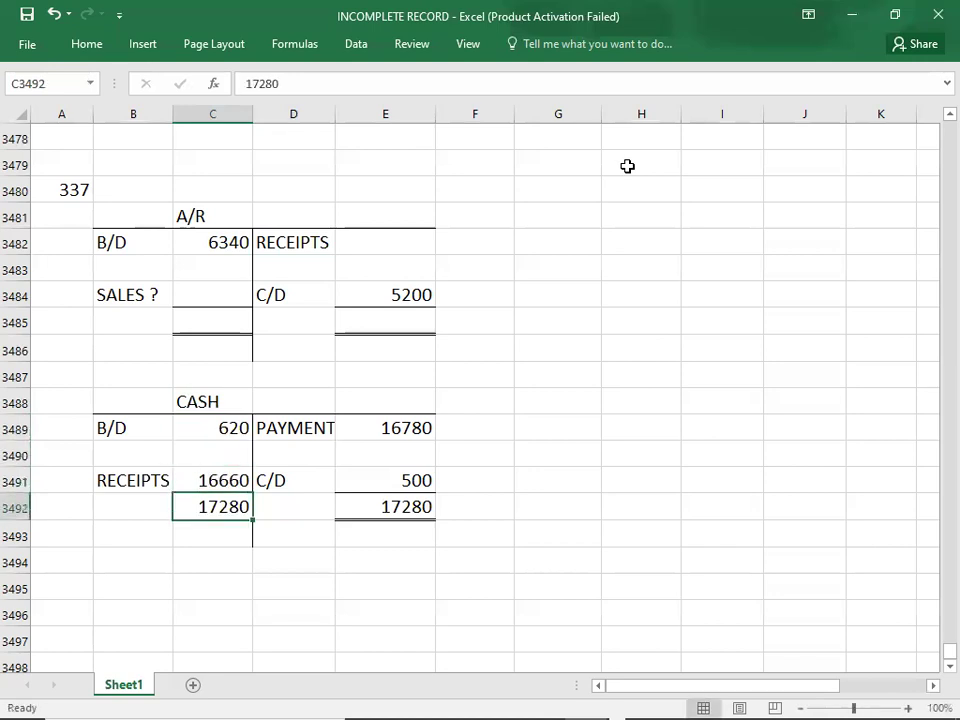
click(376, 241)
text(16660)
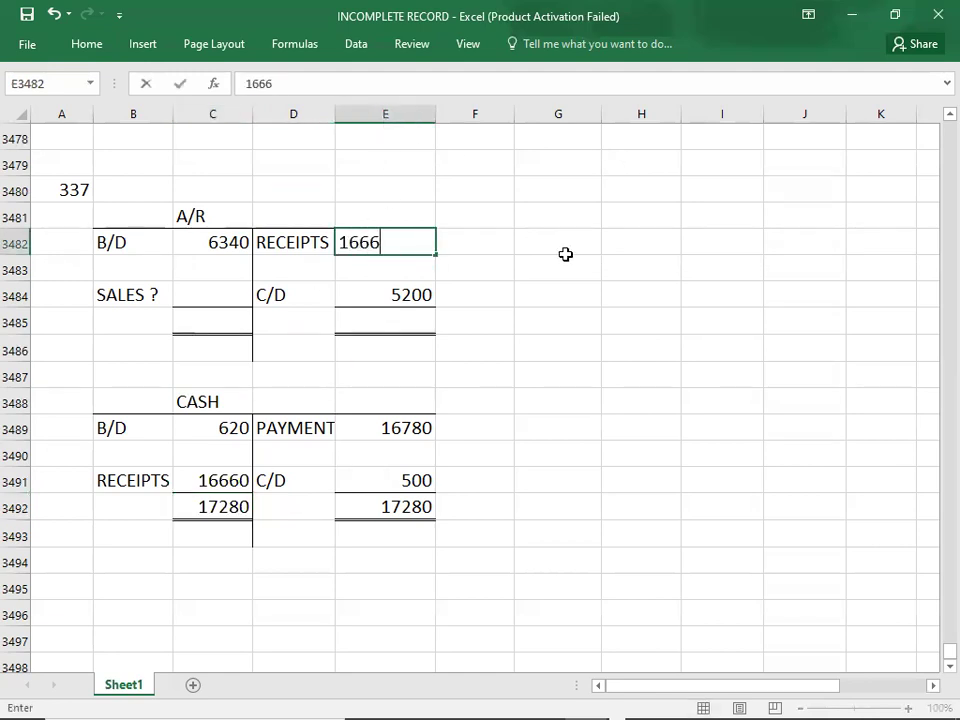
key(ctrl+Return)
Step: Sum the A/R credit entries E3482:E3484 by selecting them, and enter the total 21860 in both E3485 and C3485
key(shift+Down)
key(shift+Down)
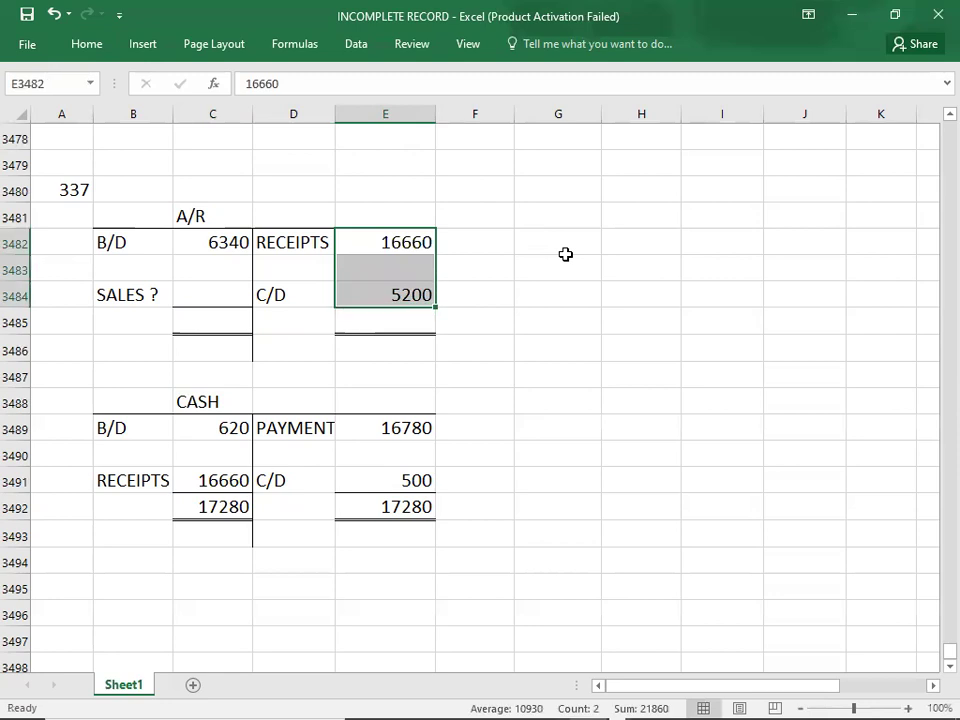
key(Down)
key(Down)
key(Down)
text(21860)
key(Left)
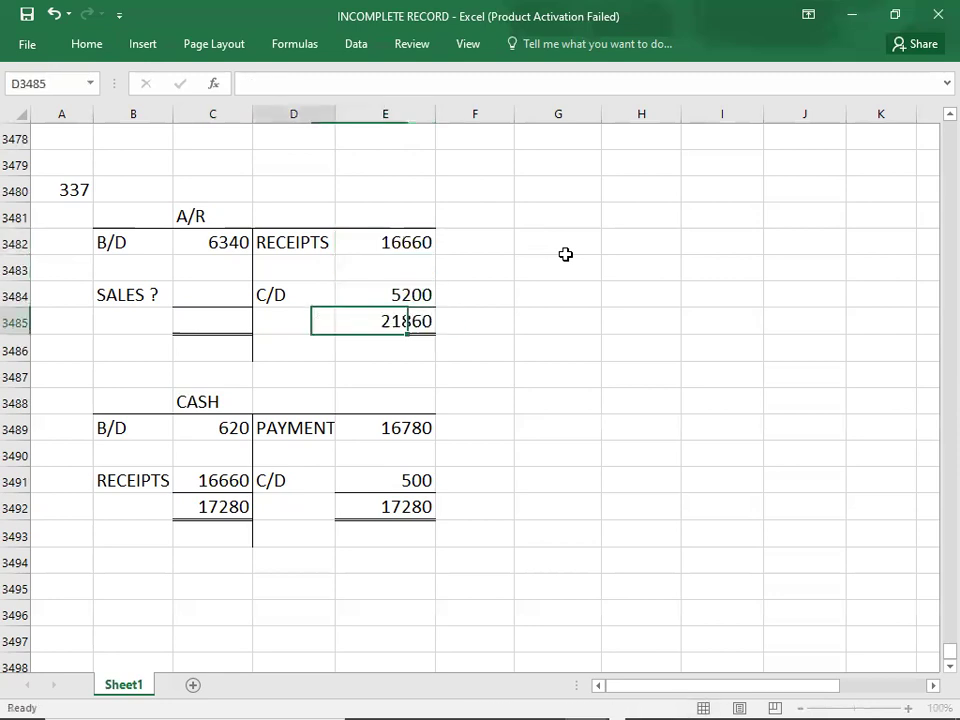
key(Left)
text(21860)
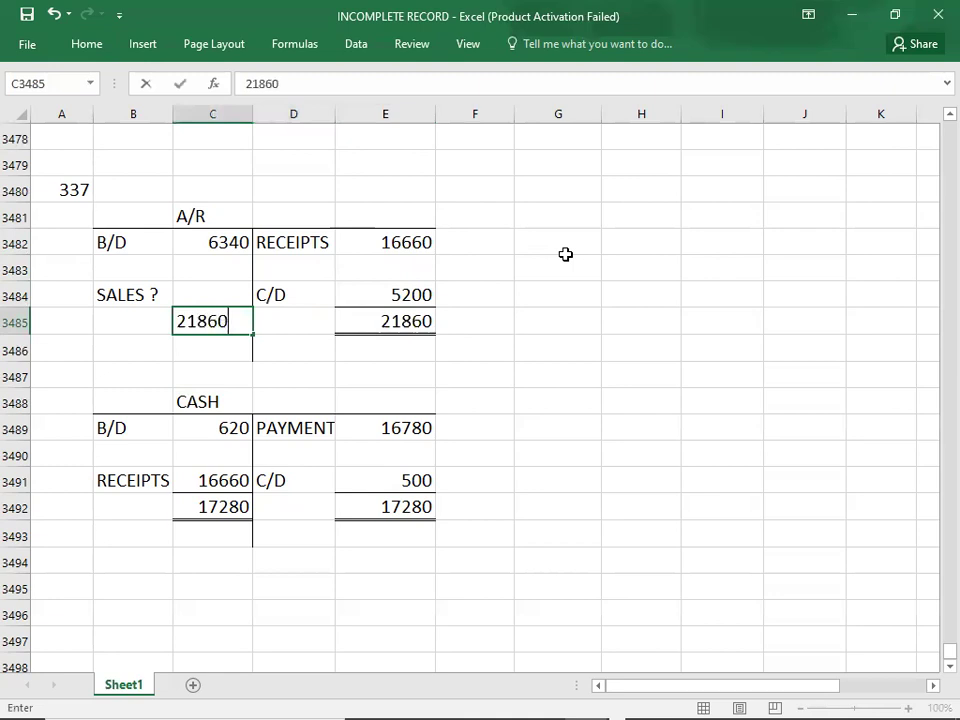
Step: Enter the balancing sales figure 15520 in C3484 of the A/R account
key(Up)
key(Up)
key(Down)
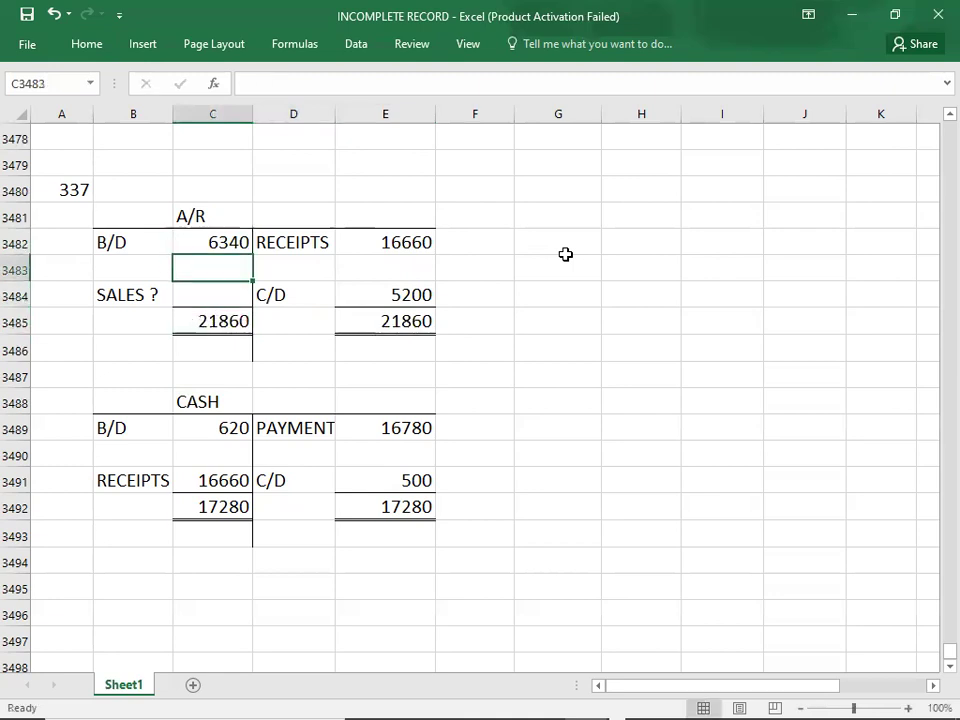
key(Down)
text(15)
text(4)
key(BackSpace)
text(520)
key(Down)
key(Down)
key(Down)
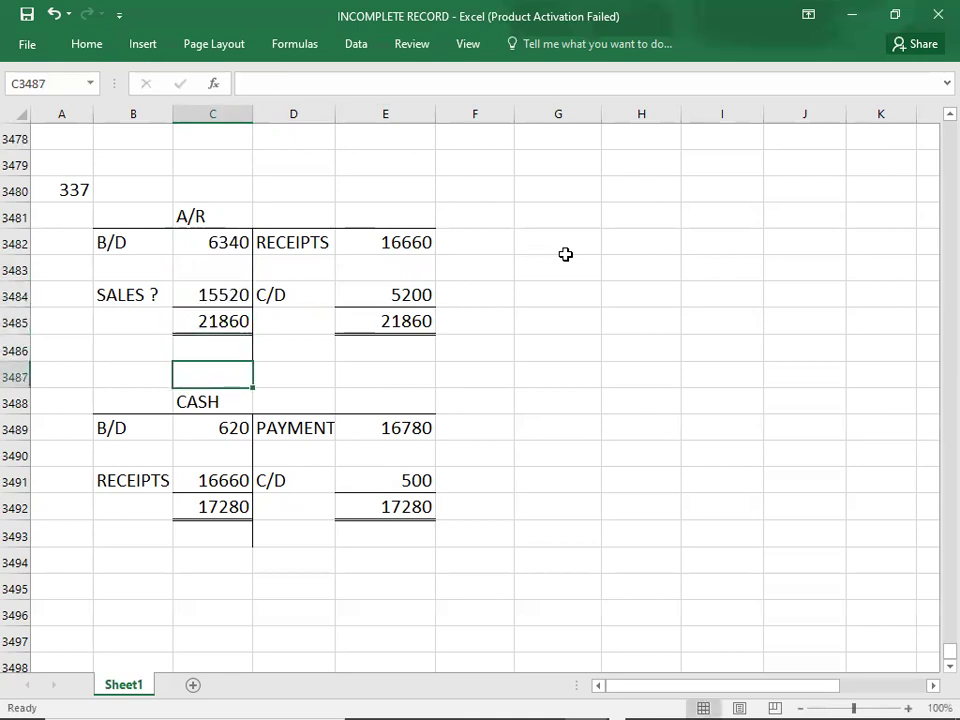
Step: Begin the gross profit working in G3482 with the text GROSS PROFIT = 15520*
click(569, 242)
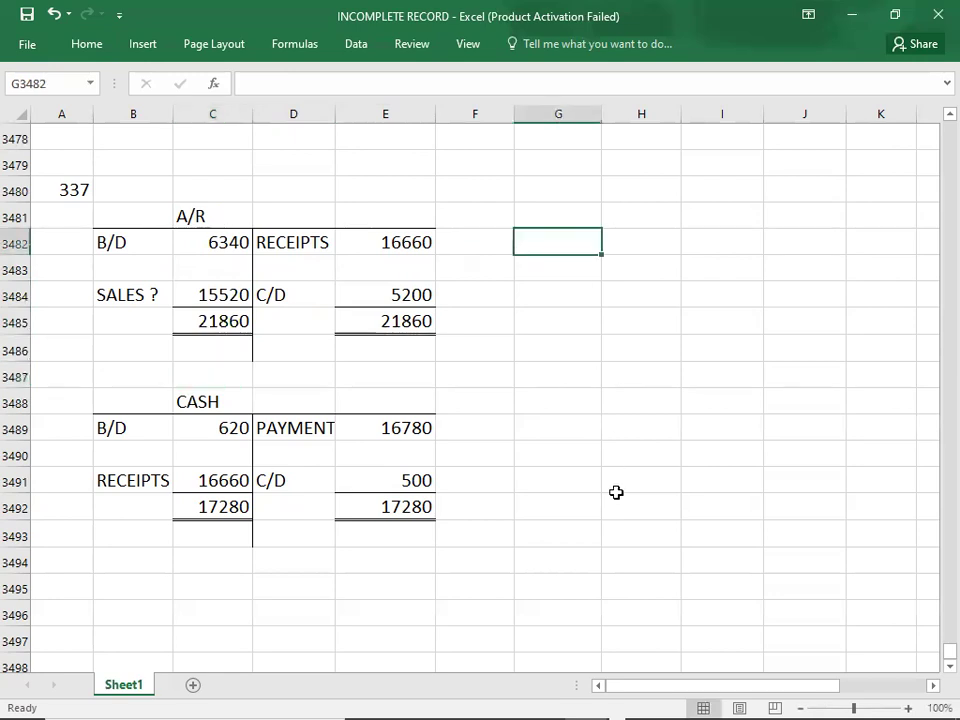
text(G)
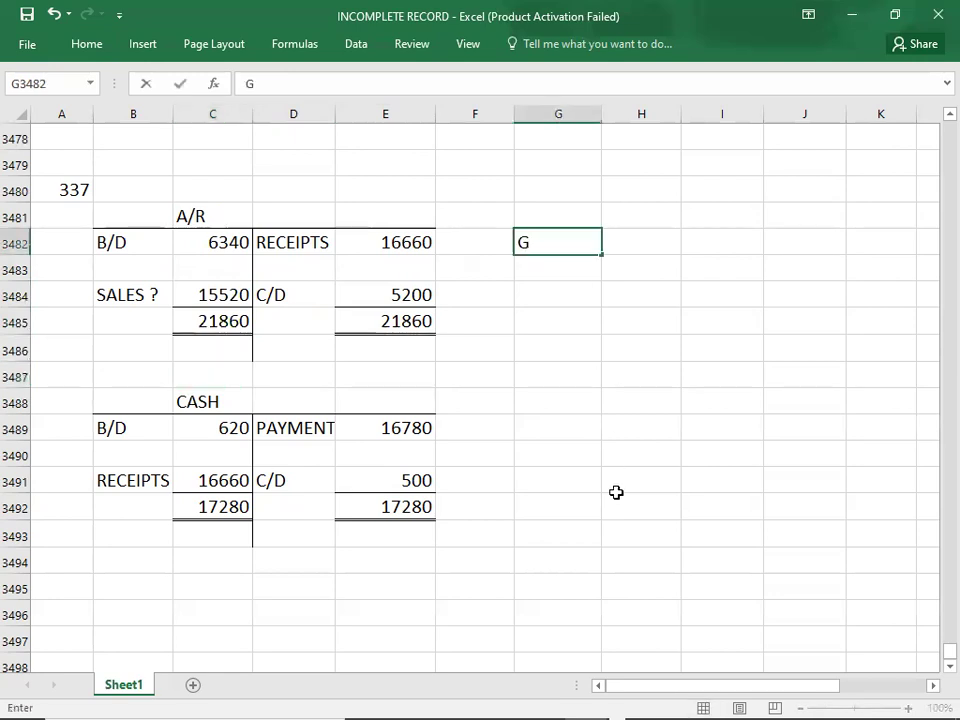
key(alt+Tab)
key(alt+Tab)
text(ROSS PROFIT = )
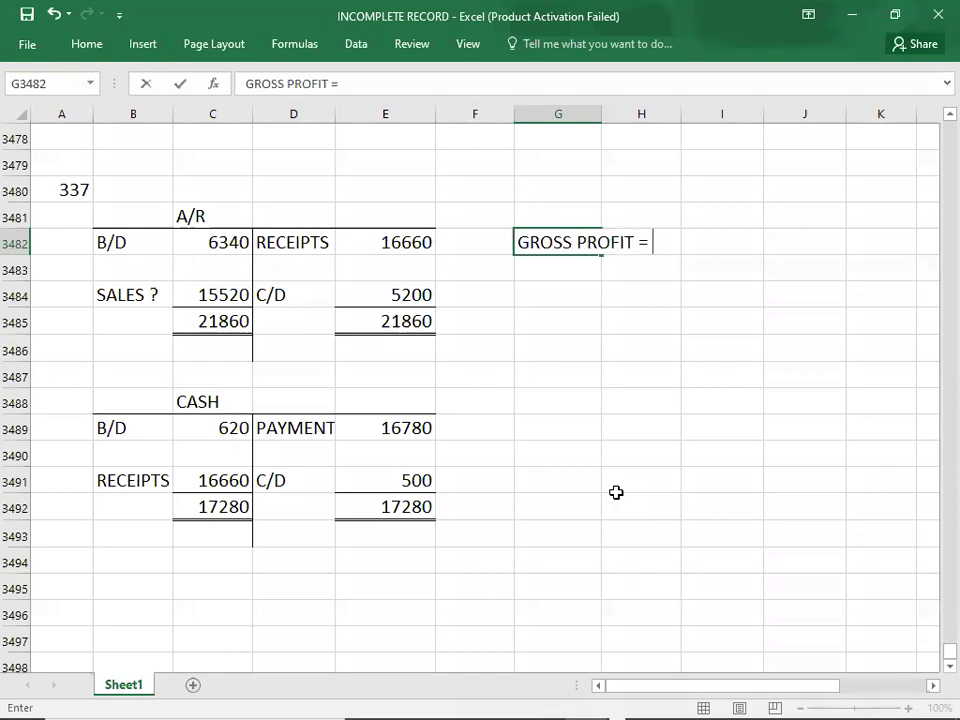
text(15520)
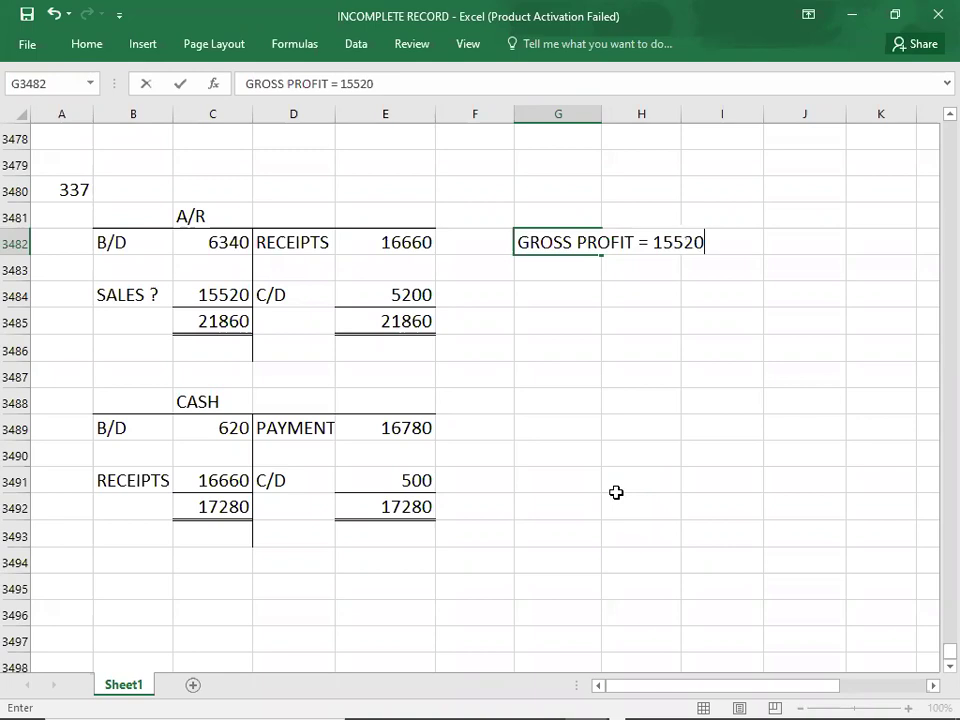
text(*)
Step: Check question 337's mark-up in the Acrobat Reader PDF, and complete the Excel working in G3482 with 25/125 = 3104
key(alt+Tab)
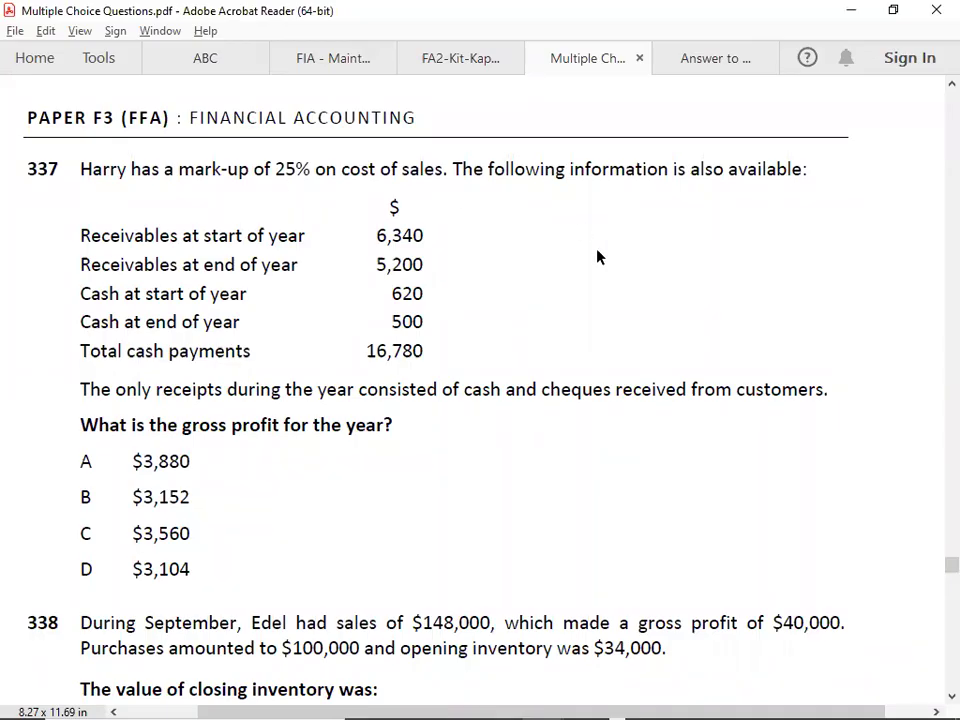
key(alt+Tab)
key(alt+Tab)
key(alt+Tab)
text(25/125 =)
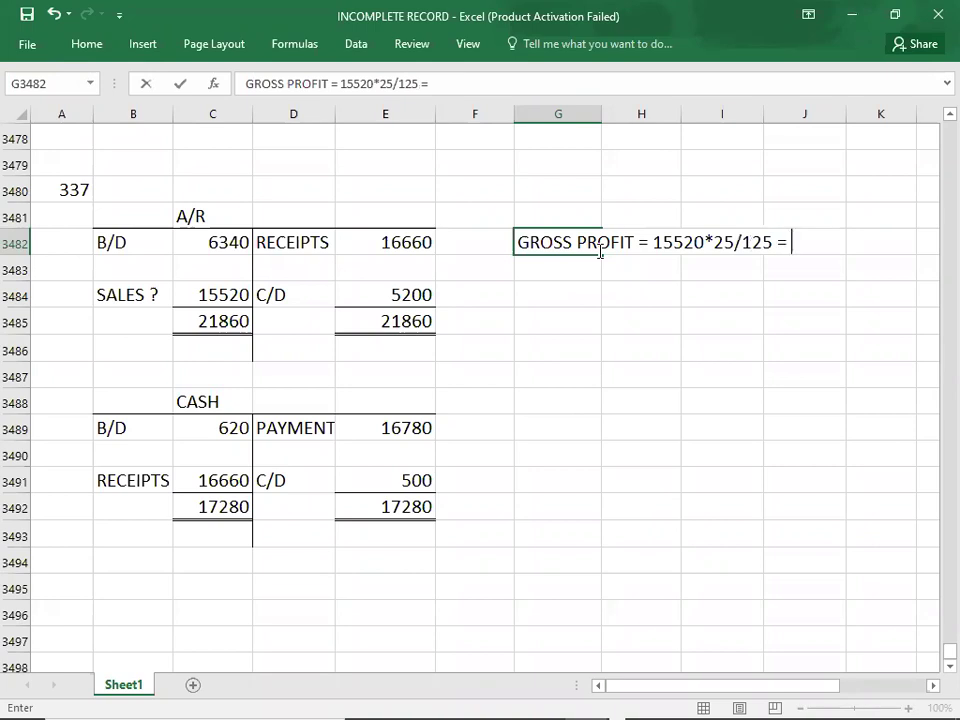
key(alt+Tab)
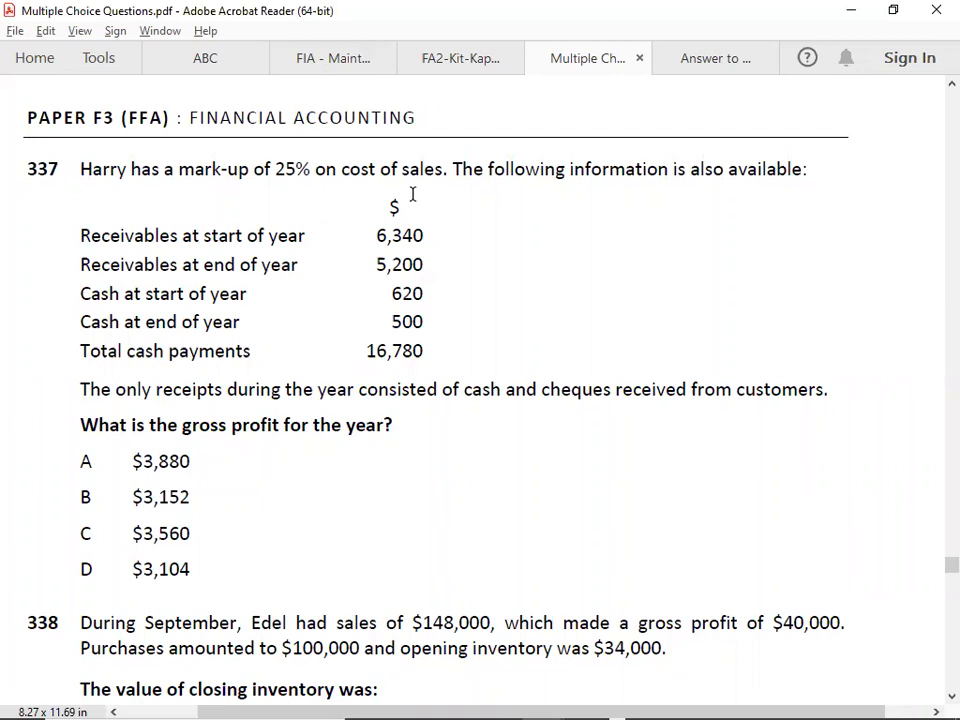
key(alt+Tab)
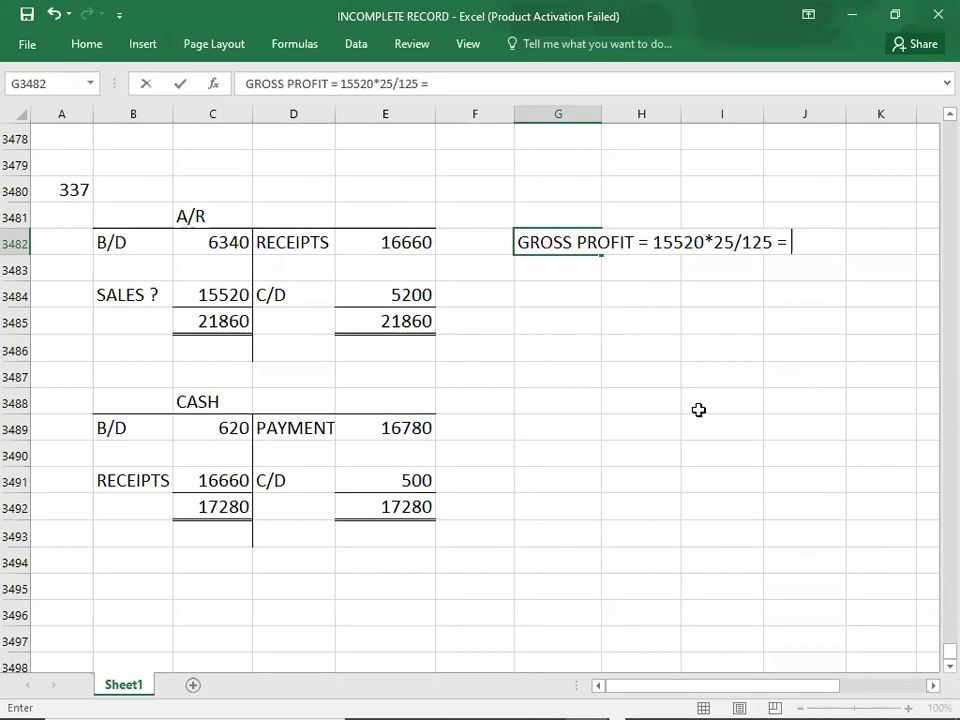
text(3104)
key(Return)
key(Return)
key(Return)
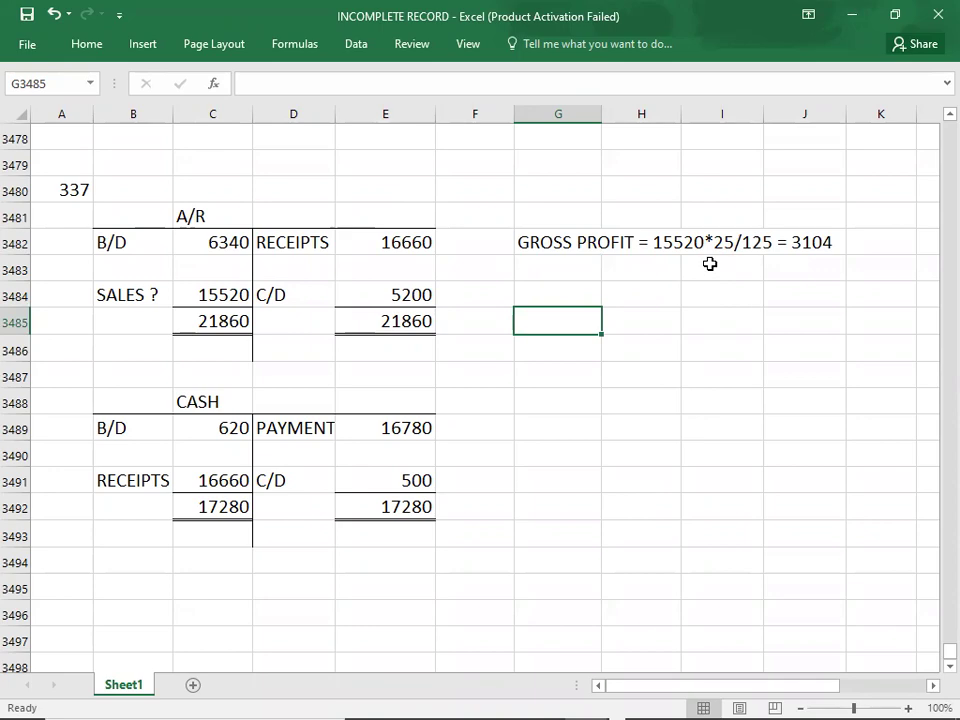
Step: Compare the gross profit working in Excel with question 337's mark-up and answer options in the Acrobat Reader PDF
key(alt+Tab)
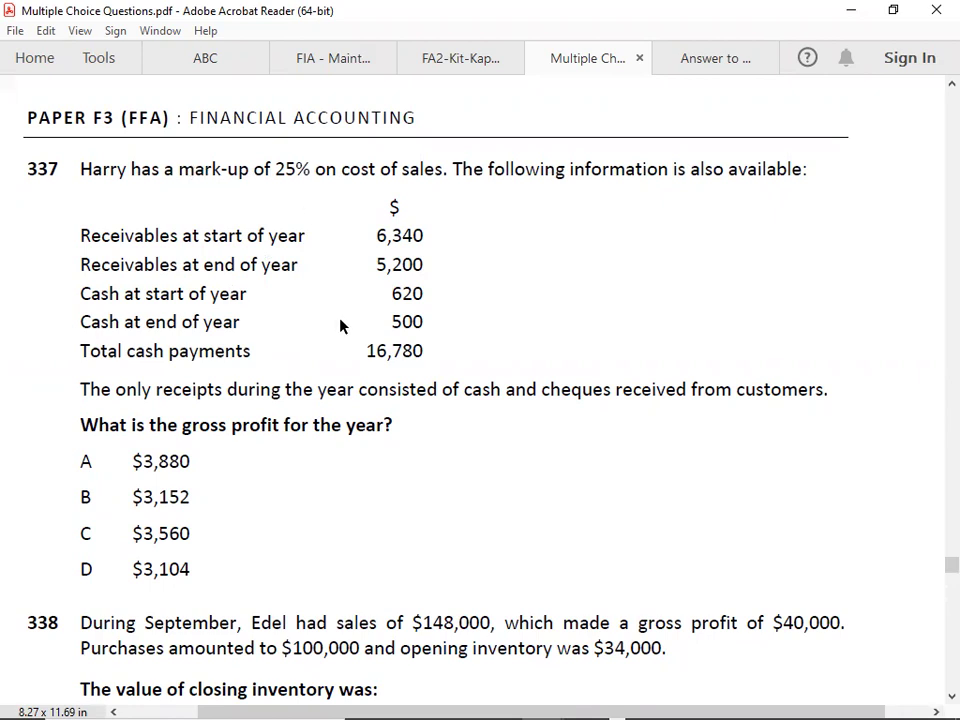
key(alt+Tab)
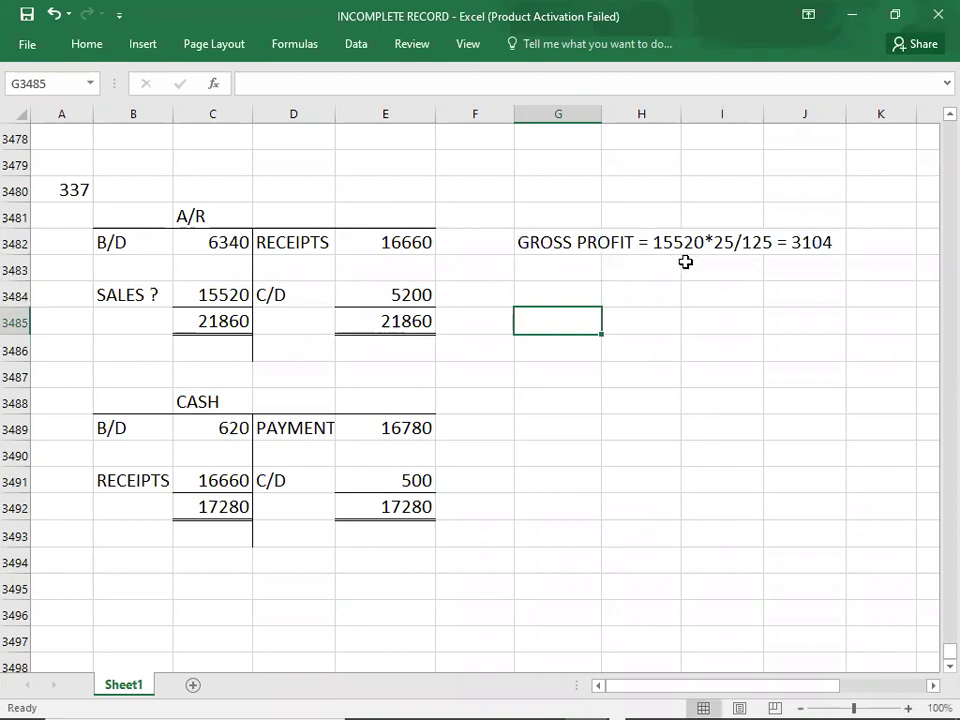
key(alt+Tab)
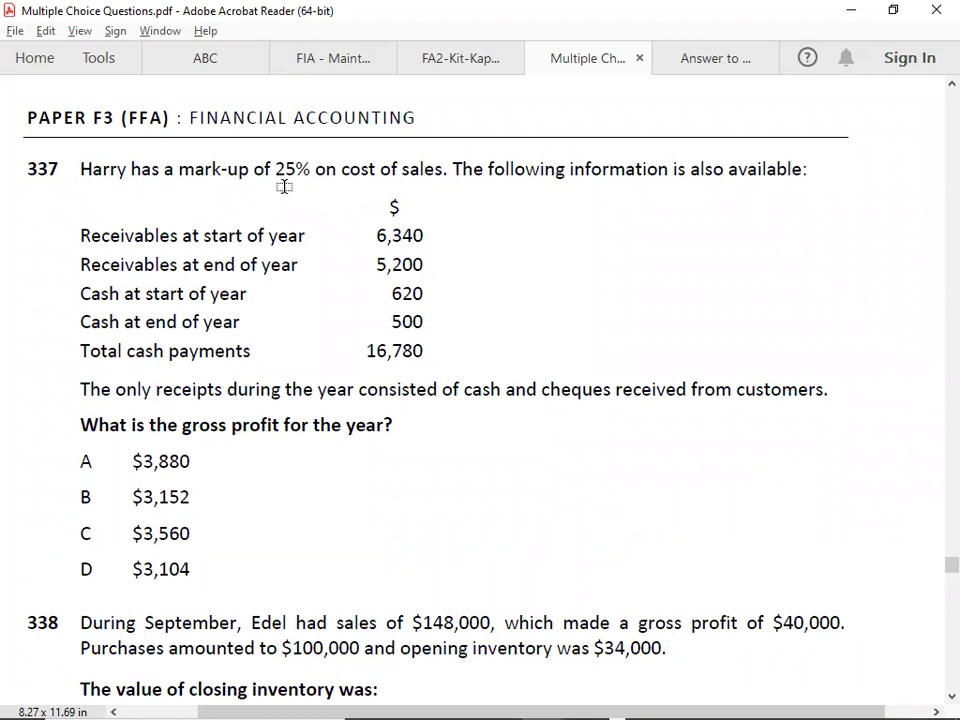
key(alt+Tab)
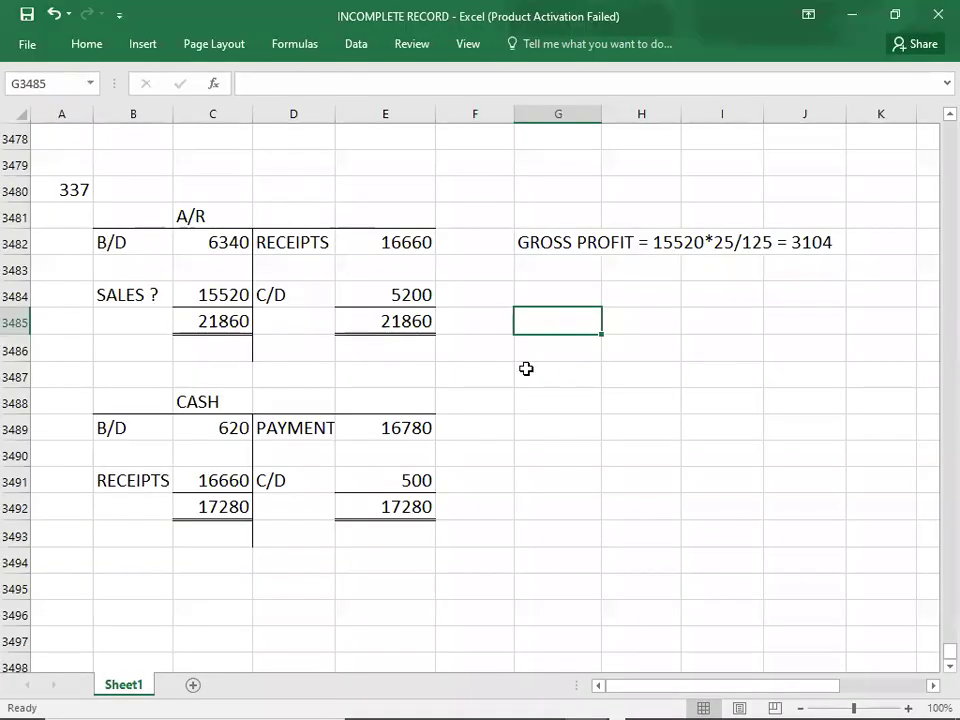